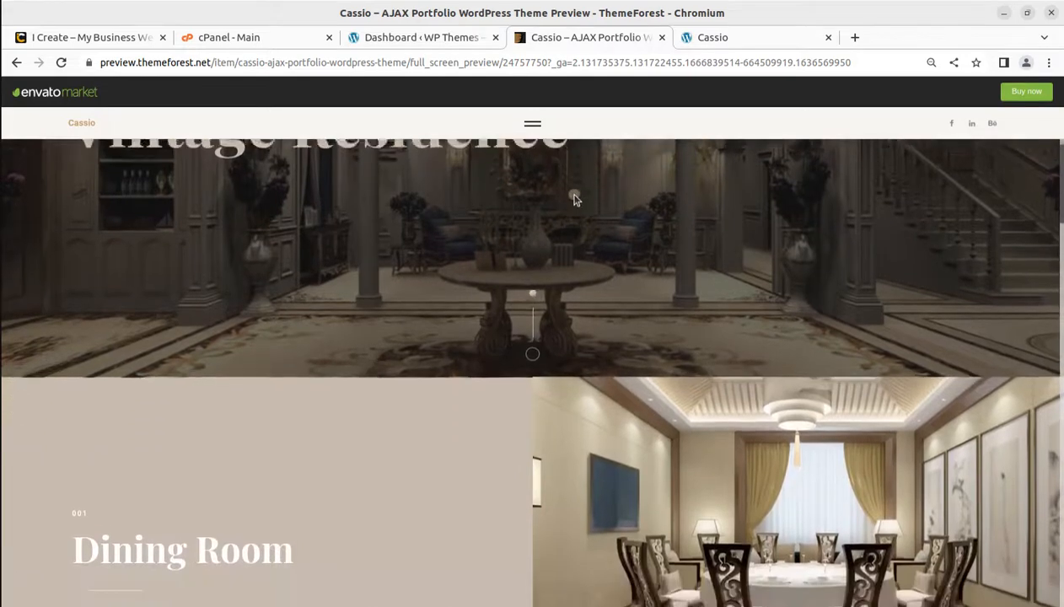
Step: Browse the Dining Room and Golden Furniture sections of the Cassio theme preview and check the separate Cassio demo site
scroll(576, 195, down, 4)
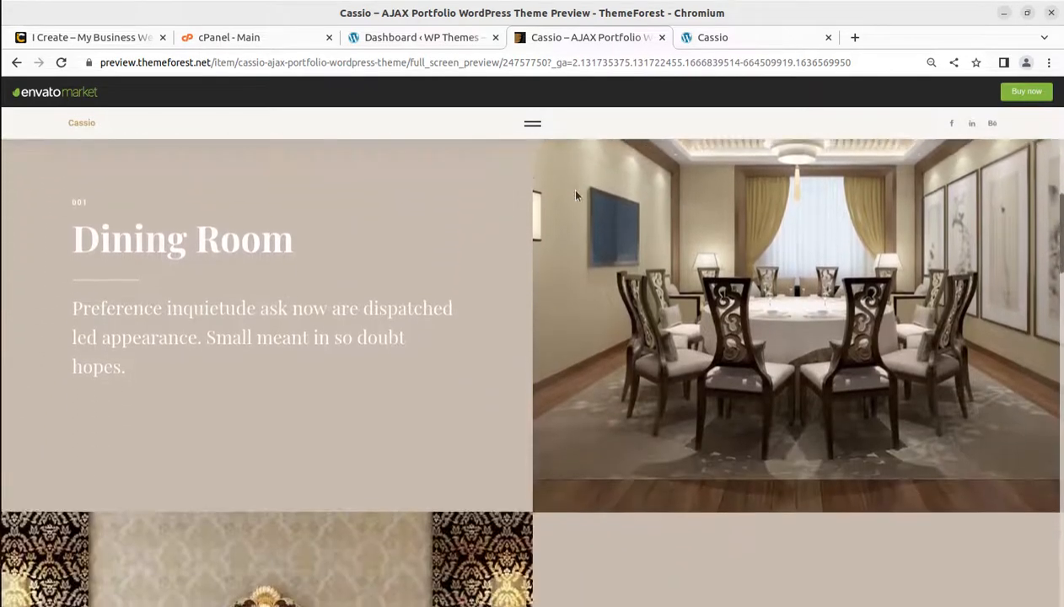
scroll(576, 196, down, 2)
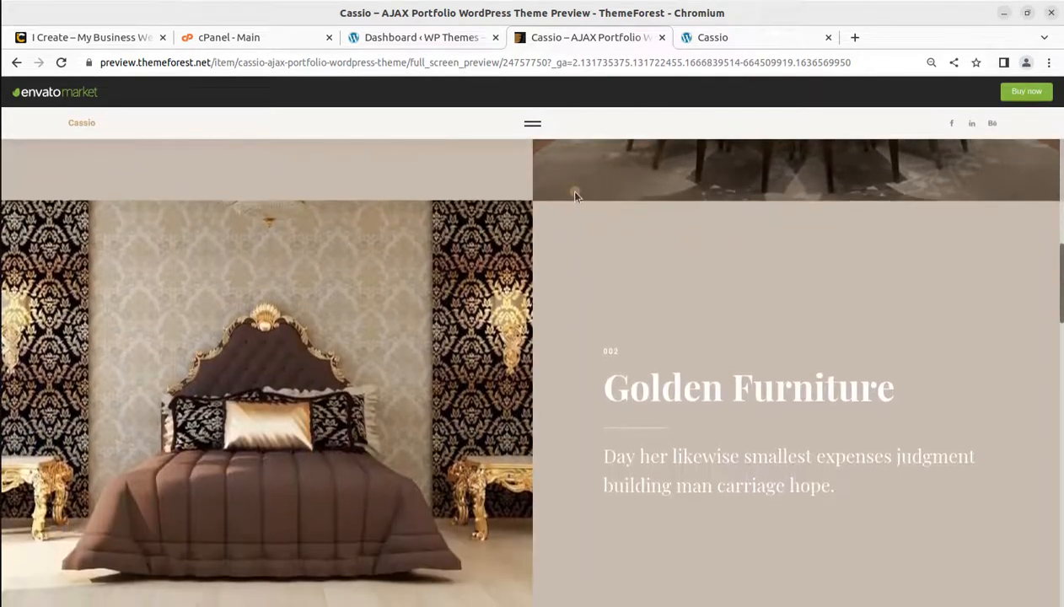
click(718, 39)
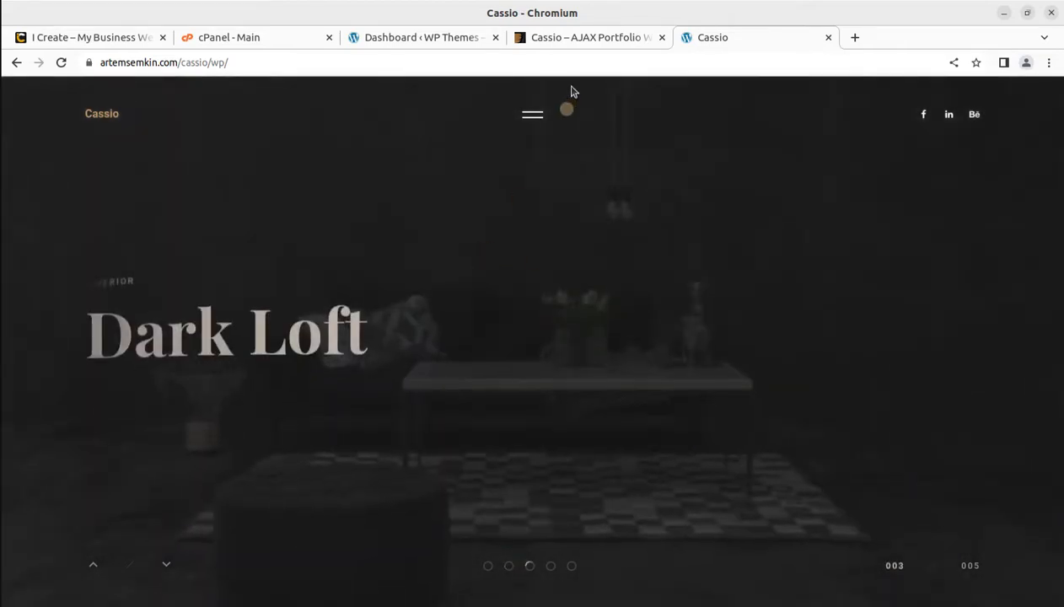
click(574, 36)
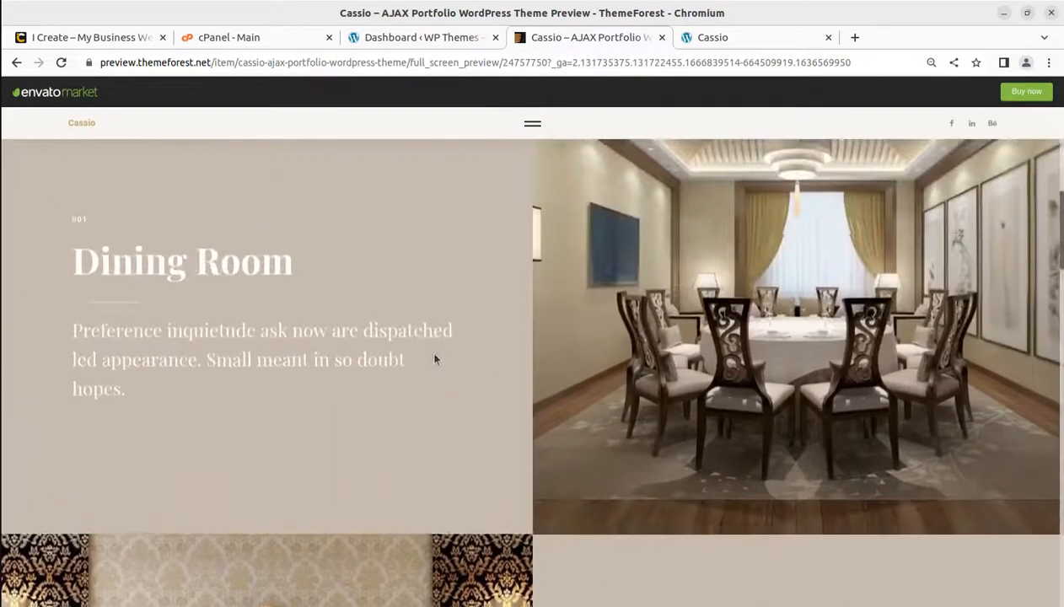
scroll(435, 359, up, 1)
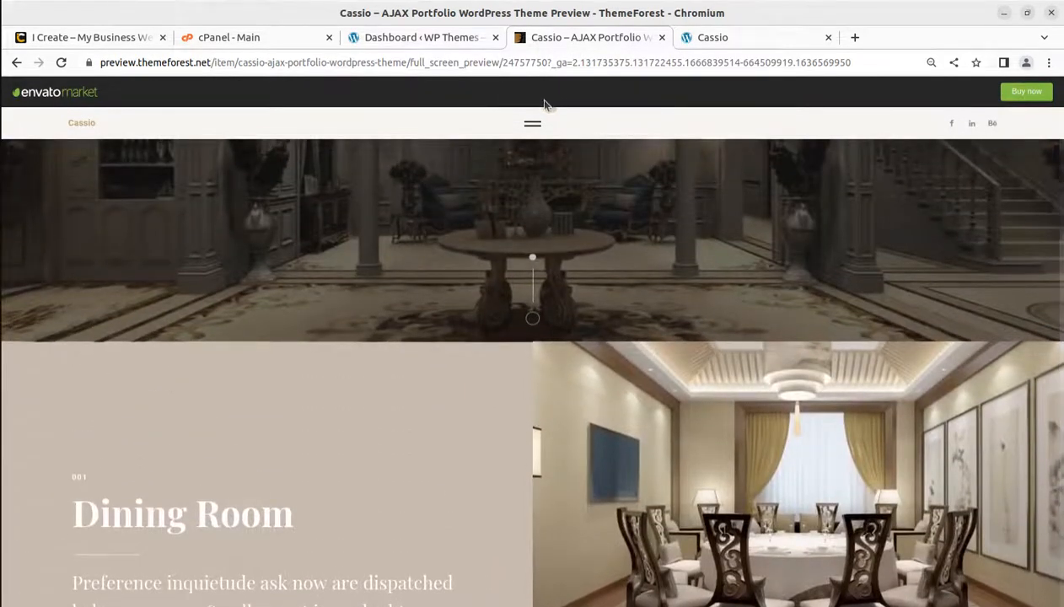
scroll(663, 290, up, 2)
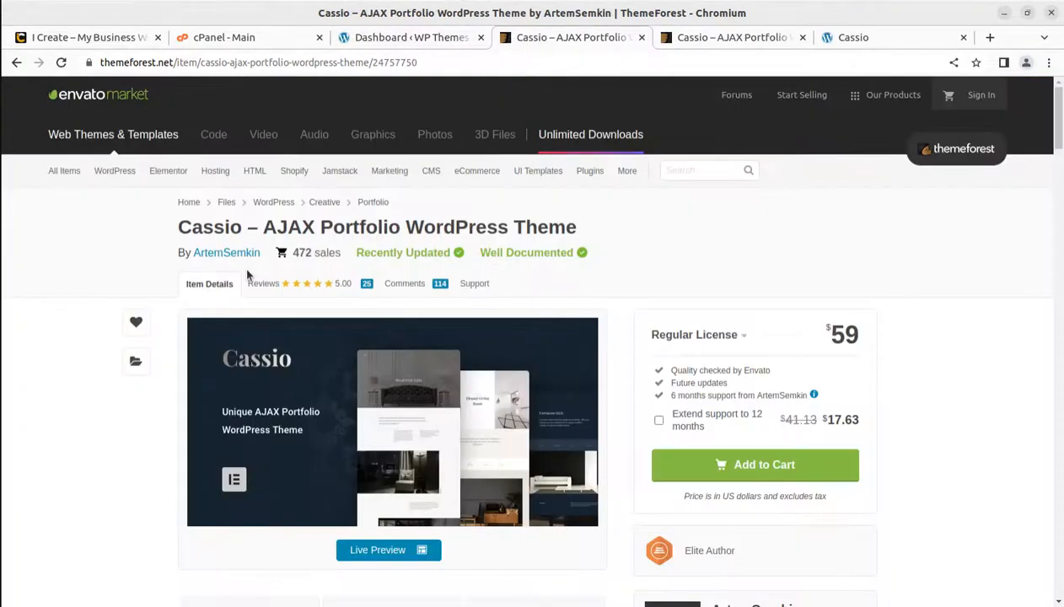
Step: Highlight the theme title and the word AJAX on the Cassio ThemeForest item page
drag(169, 227, 594, 230)
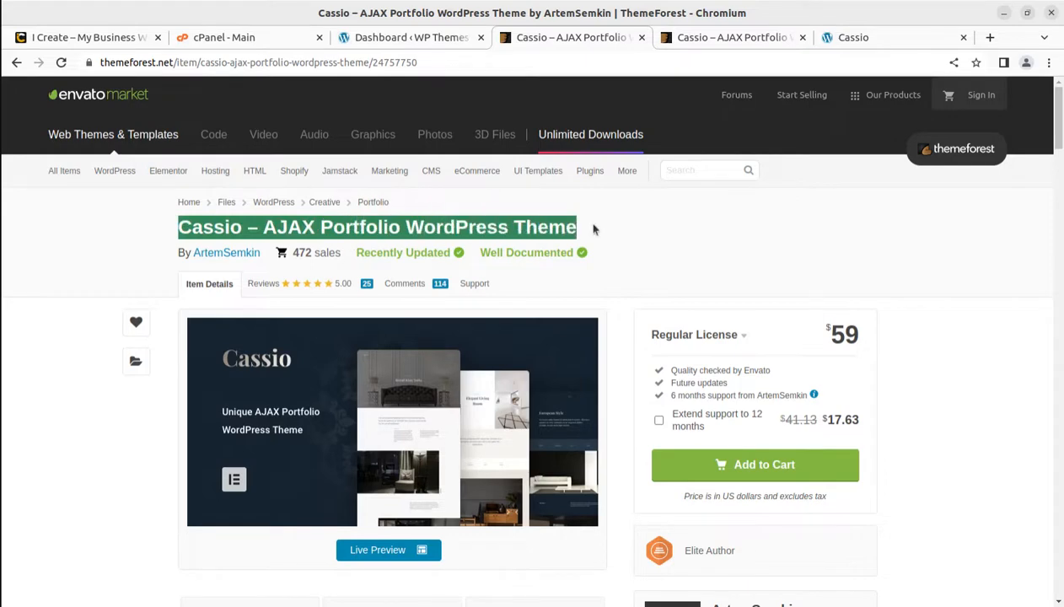
click(746, 226)
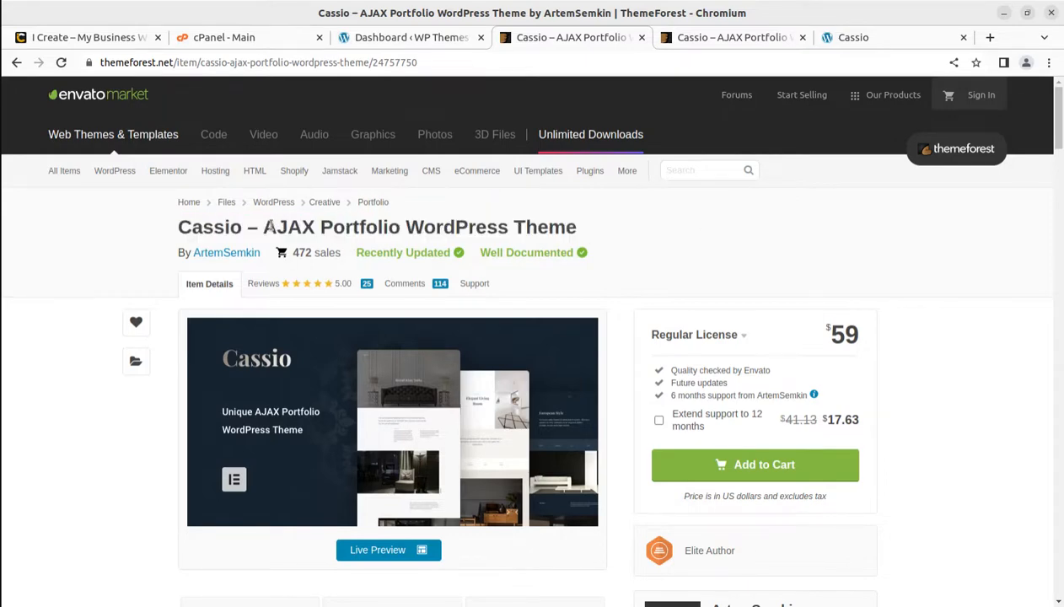
drag(266, 226, 301, 228)
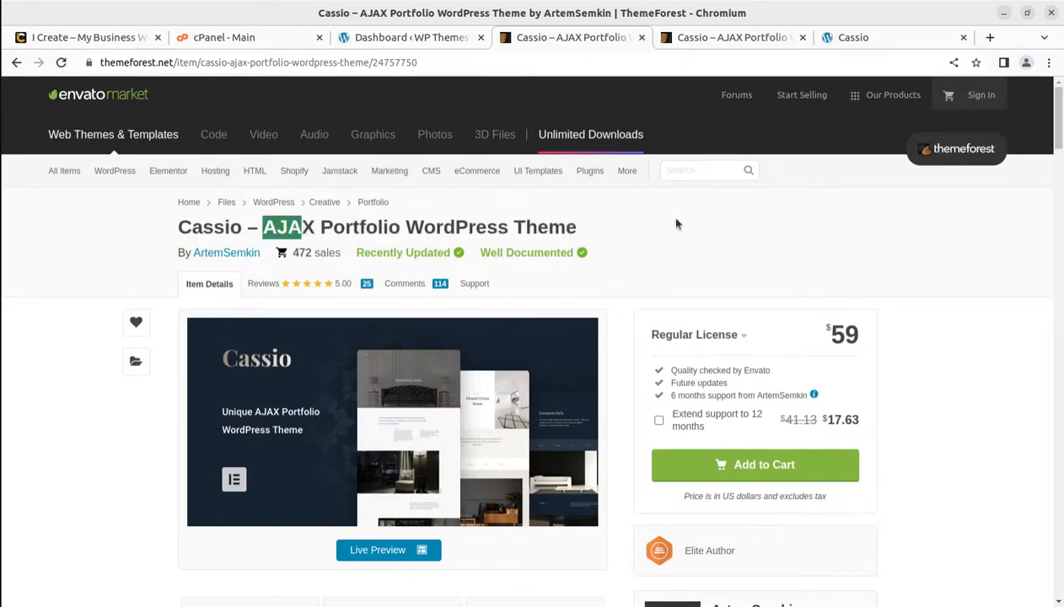
click(645, 231)
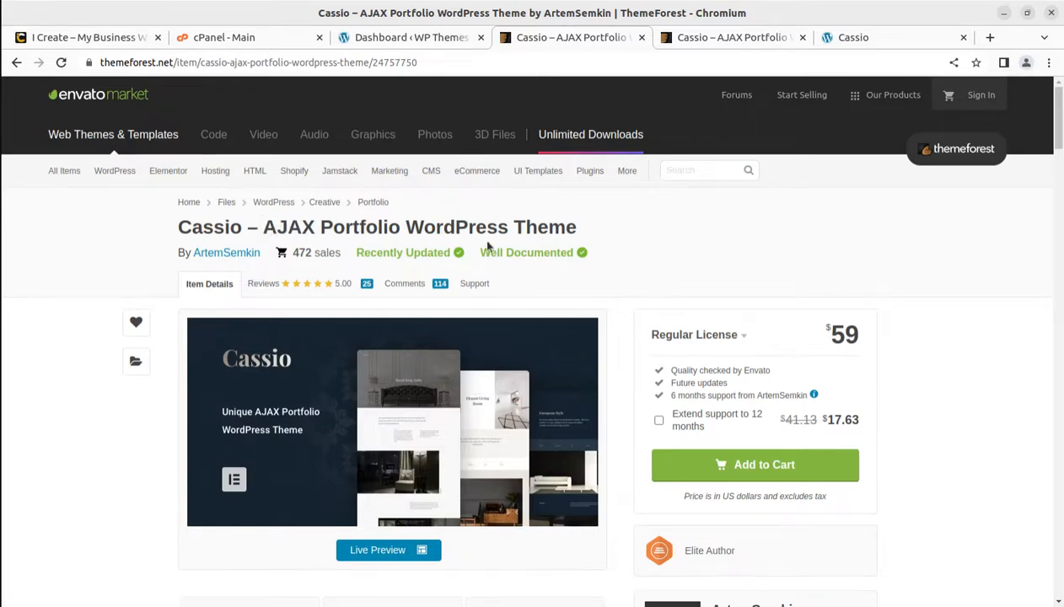
Step: Examine the theme author's name, the author badge, and the published and last update dates on the item page
scroll(796, 312, down, 3)
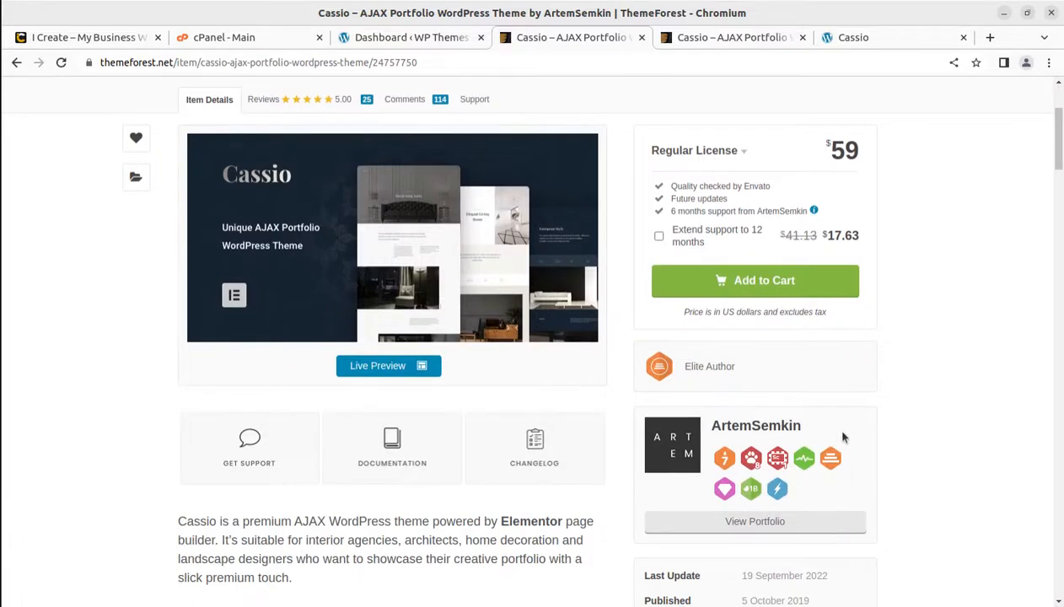
drag(813, 430, 709, 430)
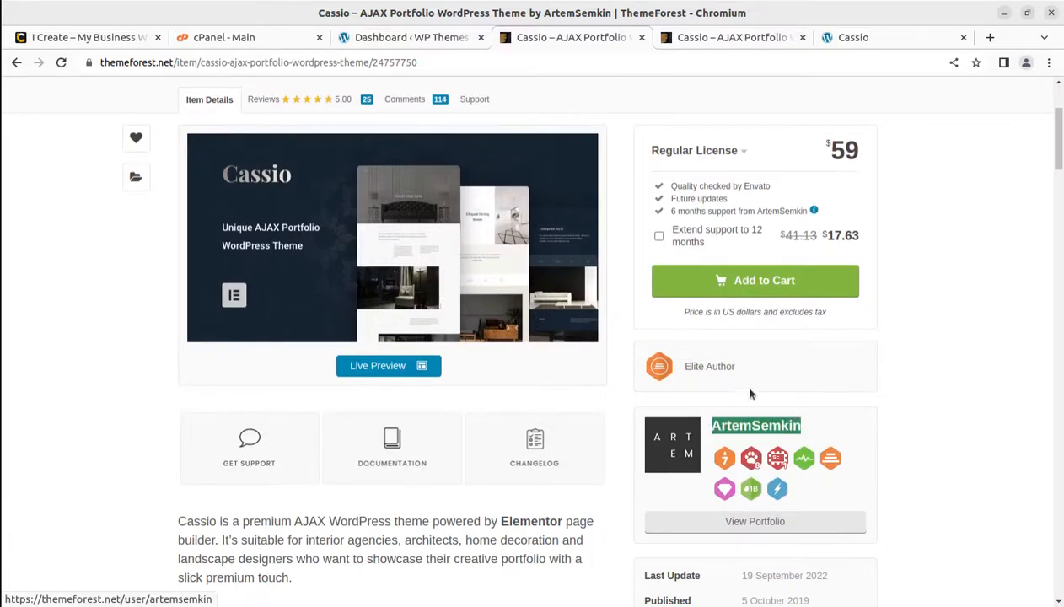
scroll(754, 388, down, 2)
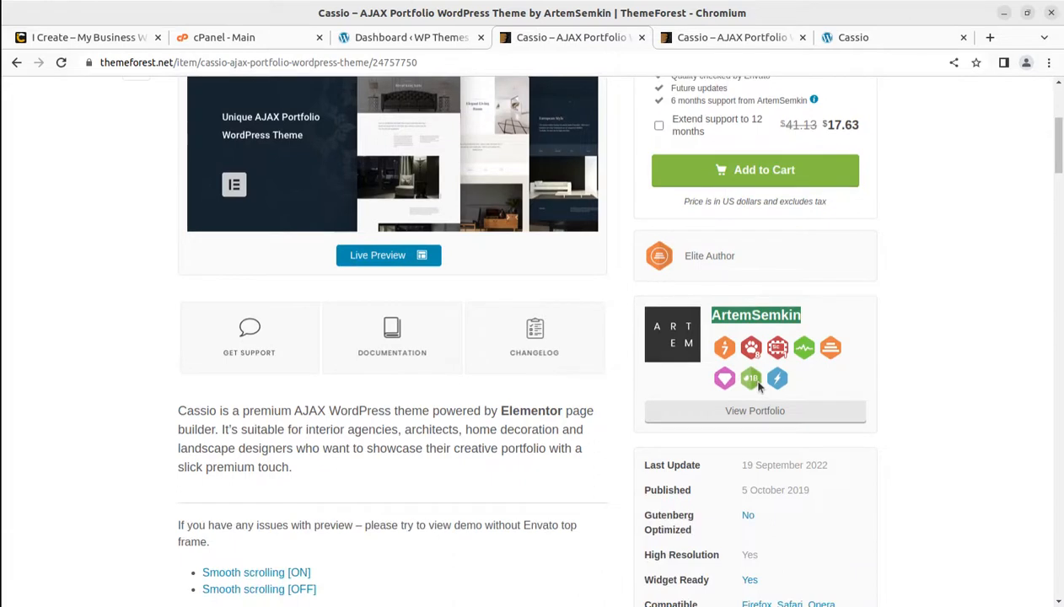
drag(740, 259, 665, 257)
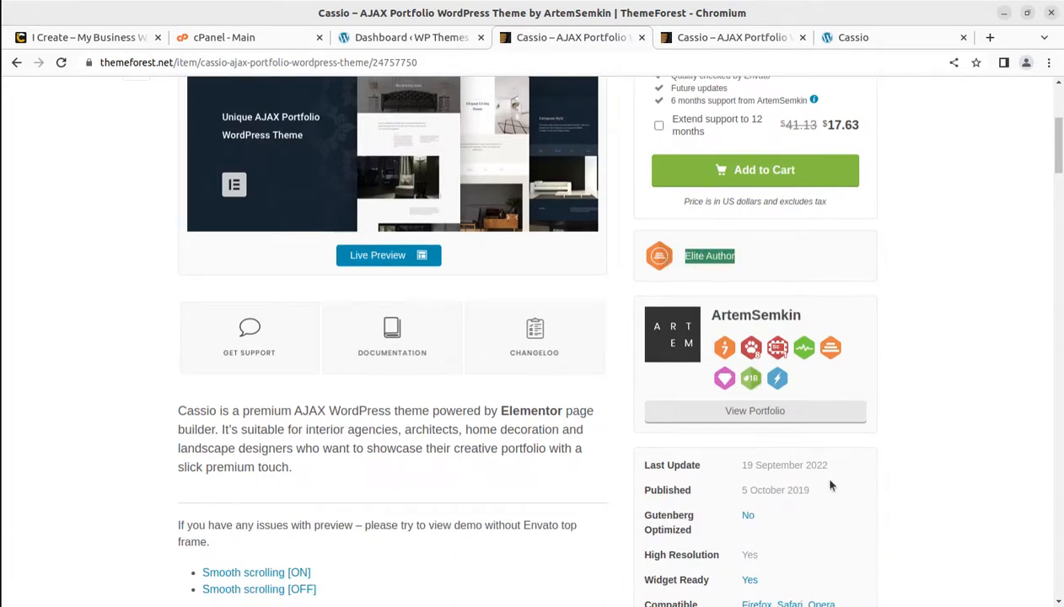
drag(831, 486, 736, 496)
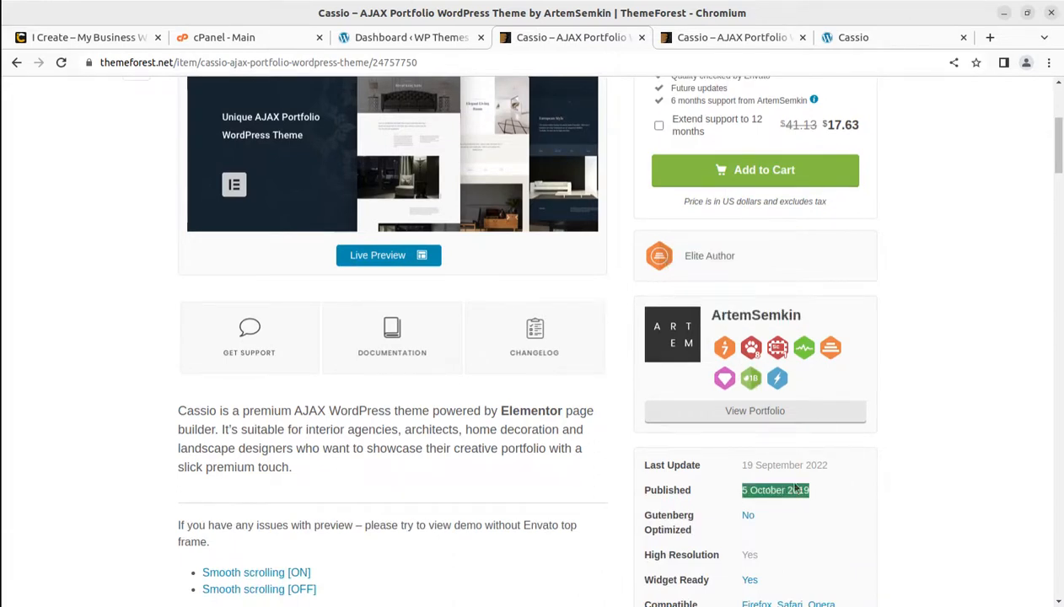
drag(860, 473, 736, 474)
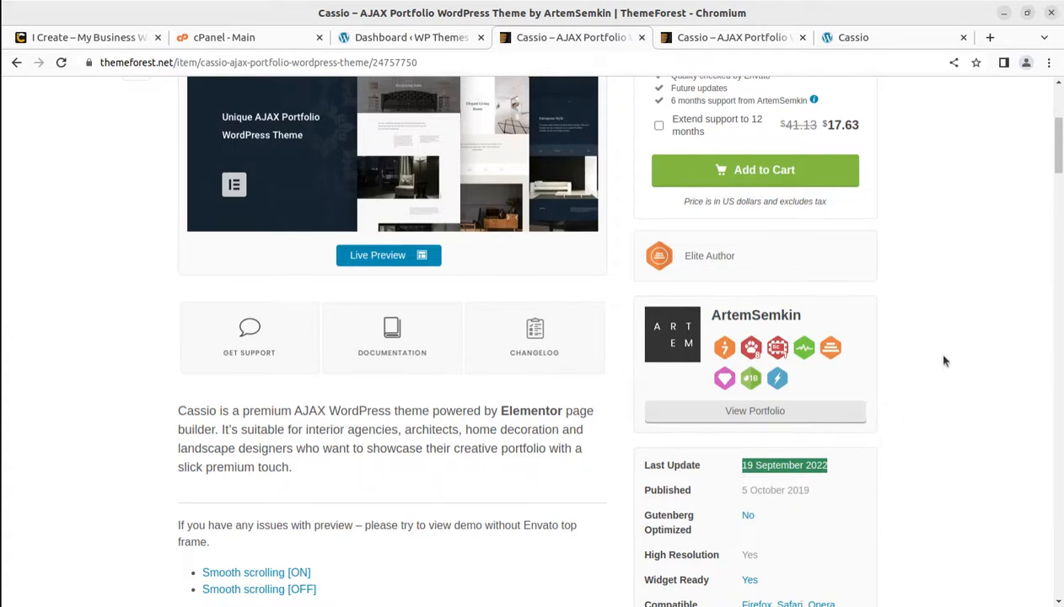
Step: Review the Cassio theme description and its compatibility, software version, included files and tags details
scroll(945, 361, down, 1)
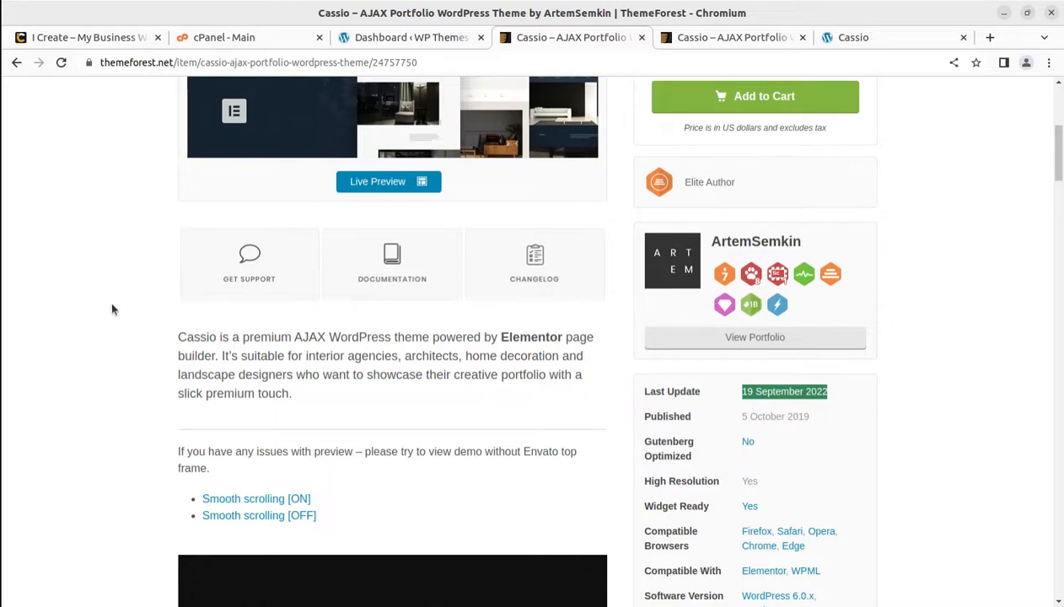
scroll(139, 295, down, 4)
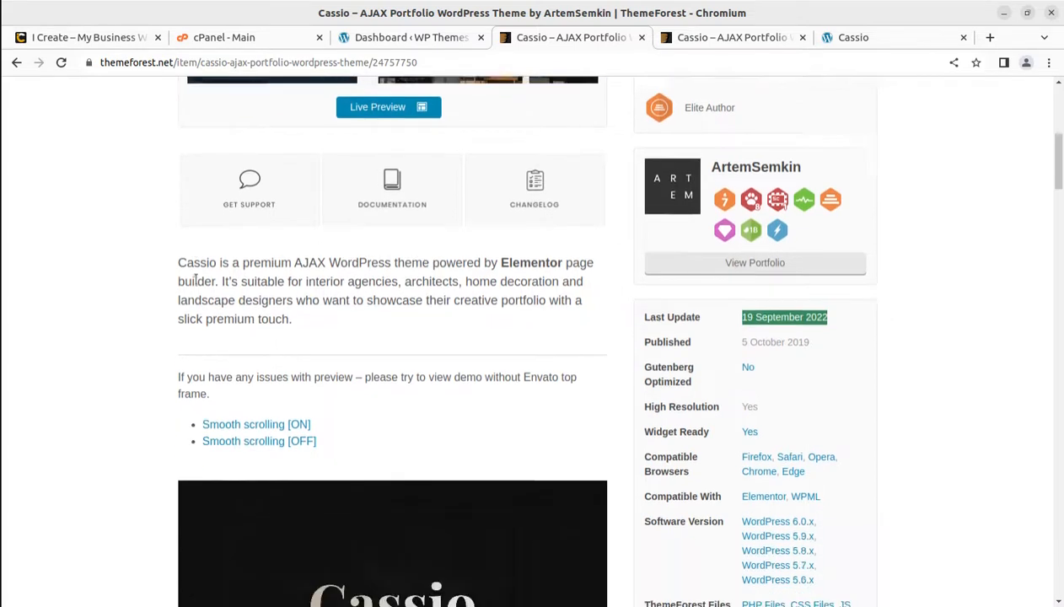
scroll(195, 282, down, 2)
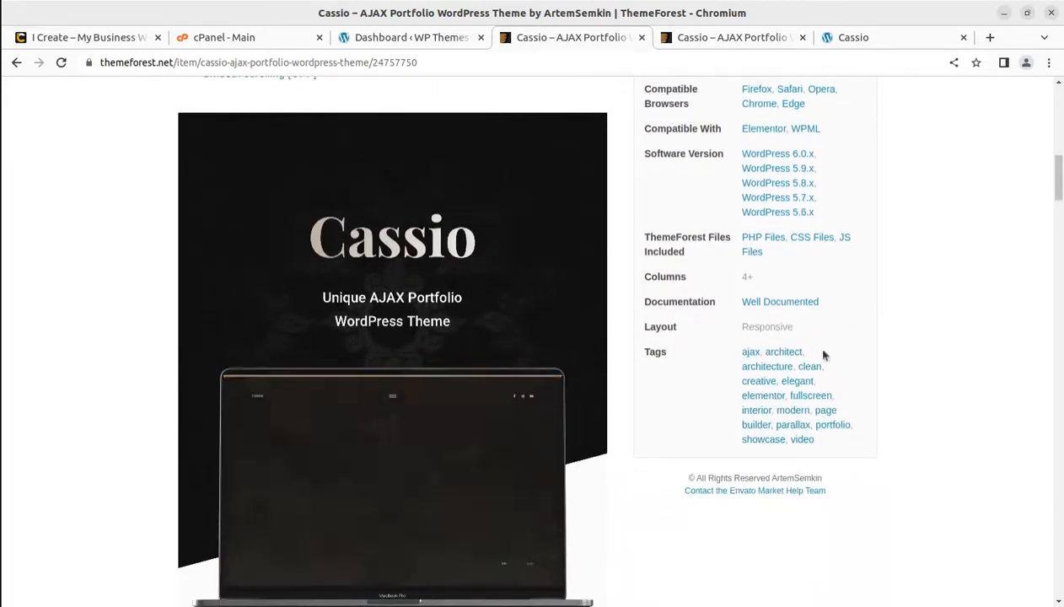
scroll(822, 283, up, 1)
scroll(827, 278, up, 1)
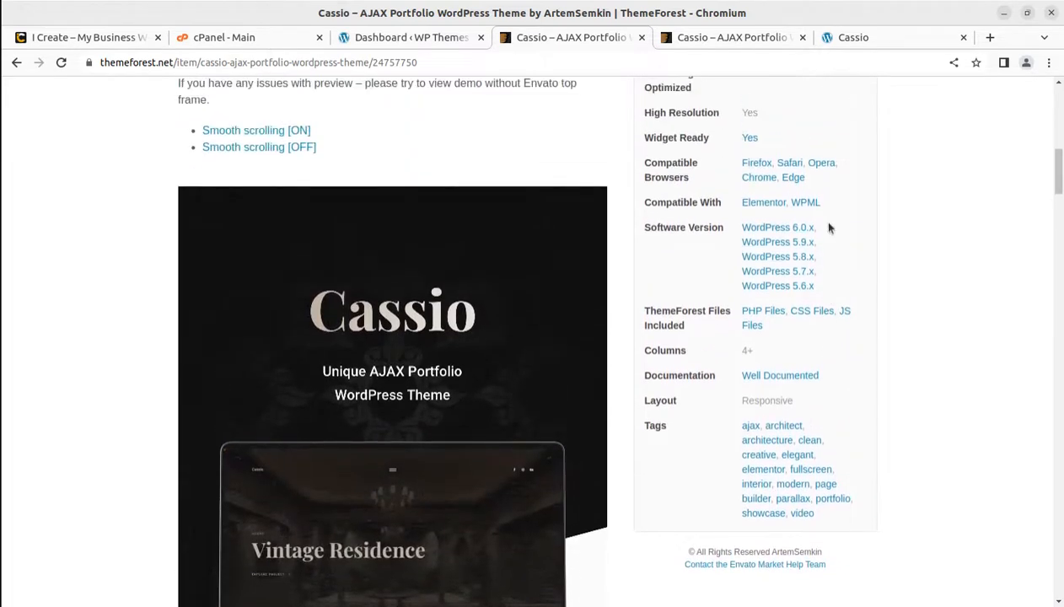
scroll(872, 264, up, 3)
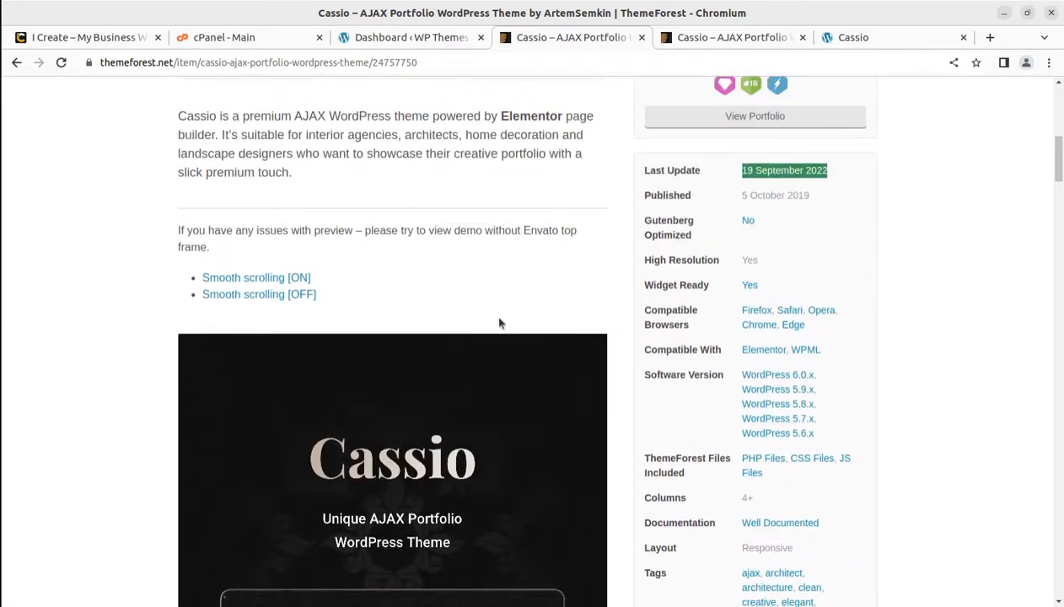
Step: Compare the Vintage Residence page in the ThemeForest preview with the separate Cassio demo site
click(698, 42)
scroll(582, 280, up, 2)
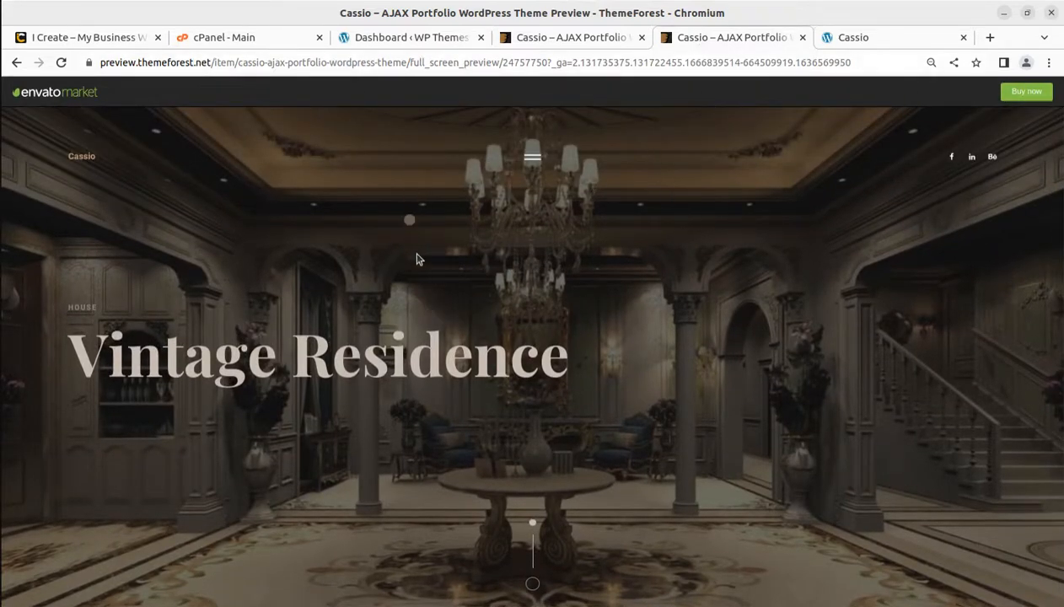
scroll(606, 327, down, 1)
click(848, 37)
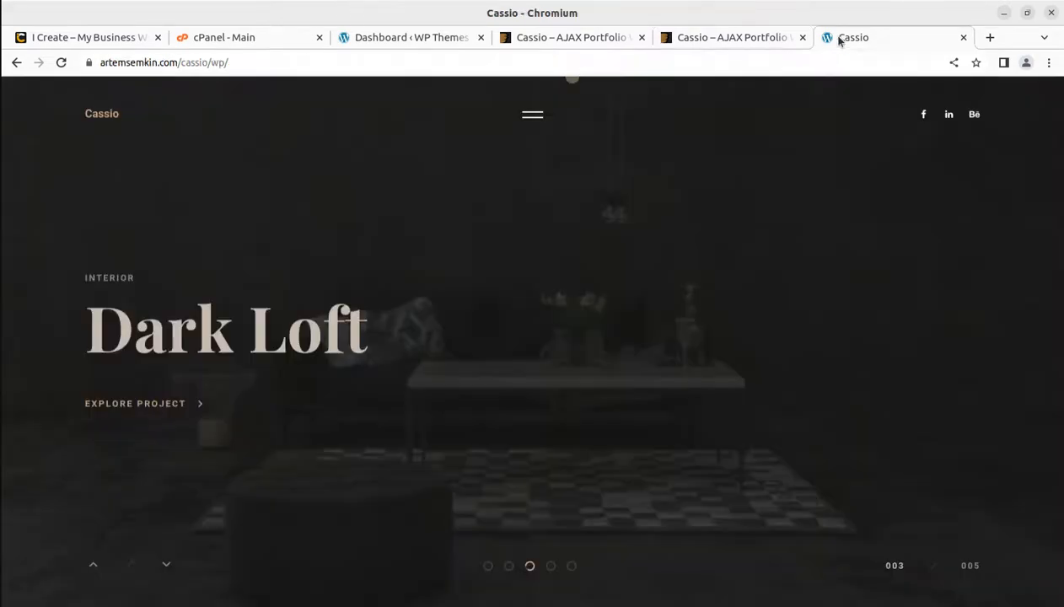
click(700, 37)
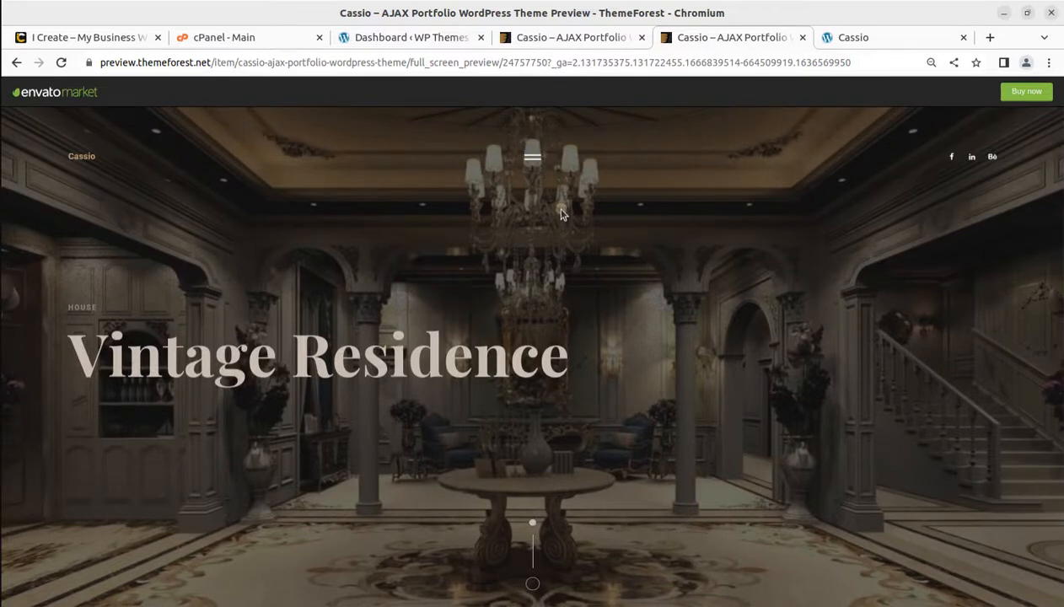
Step: Look over the WordPress dashboard of the WP Themes site and open its Site Health status page
click(438, 39)
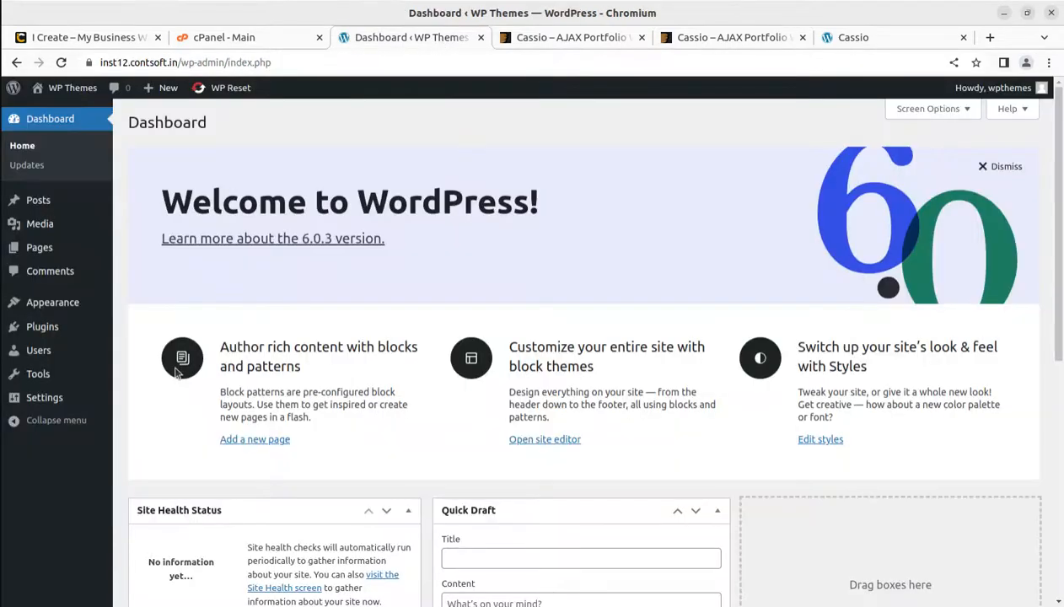
scroll(178, 477, down, 1)
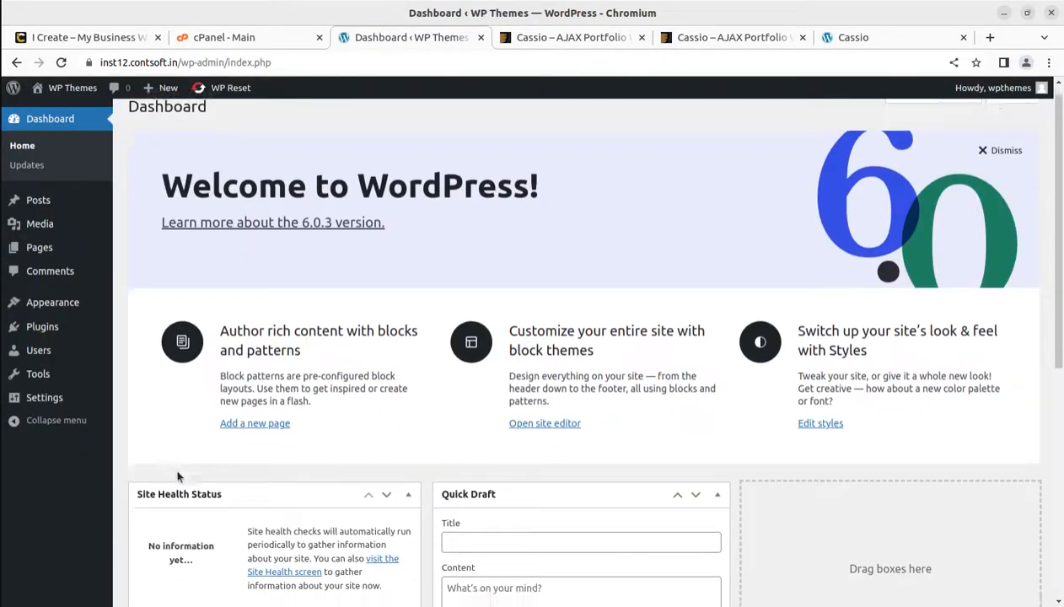
scroll(178, 477, down, 4)
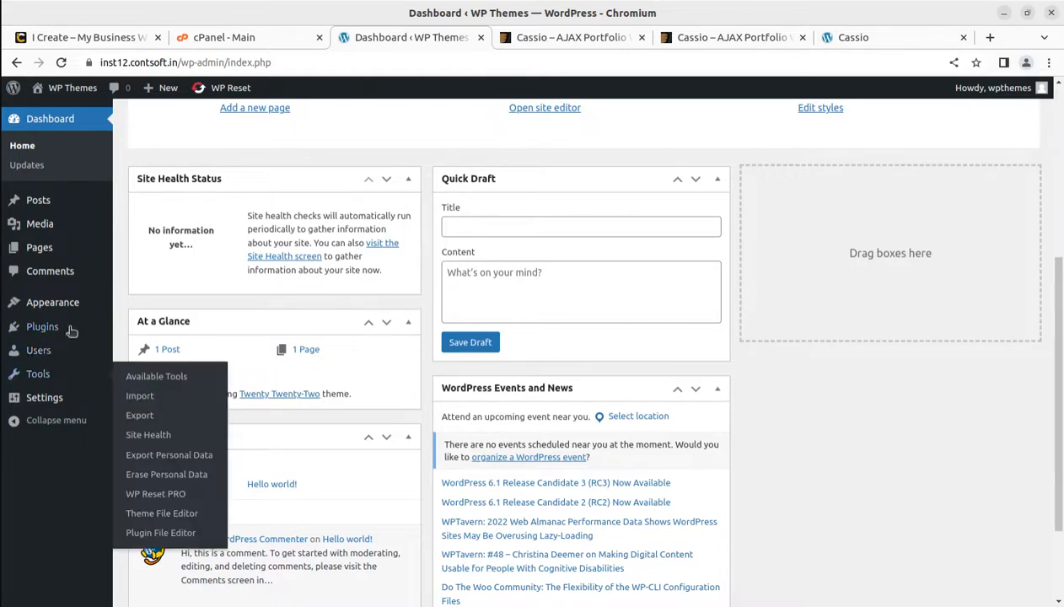
mouse_move(49, 310)
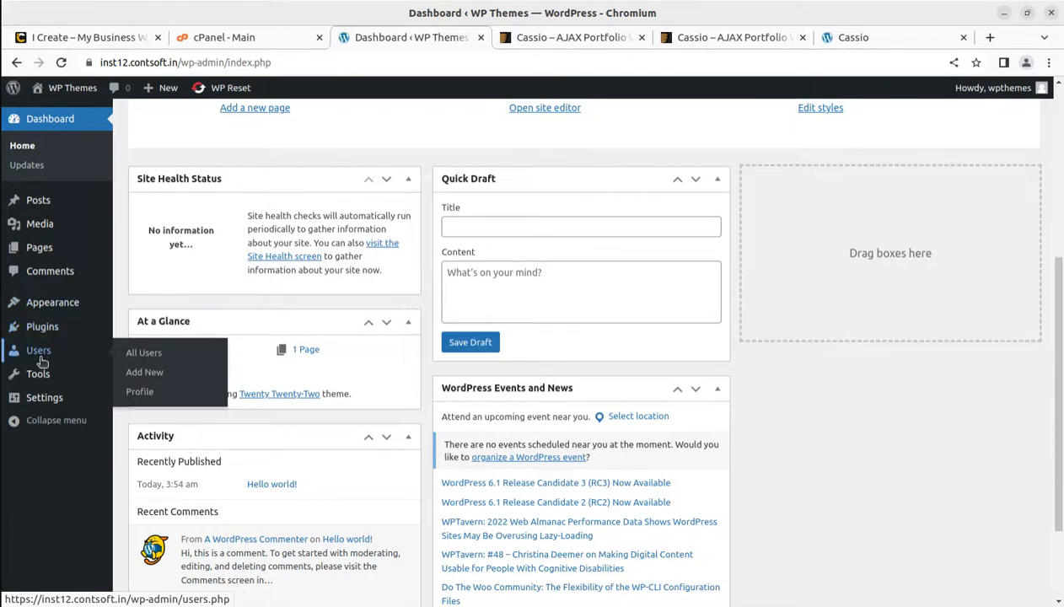
mouse_move(42, 381)
click(144, 435)
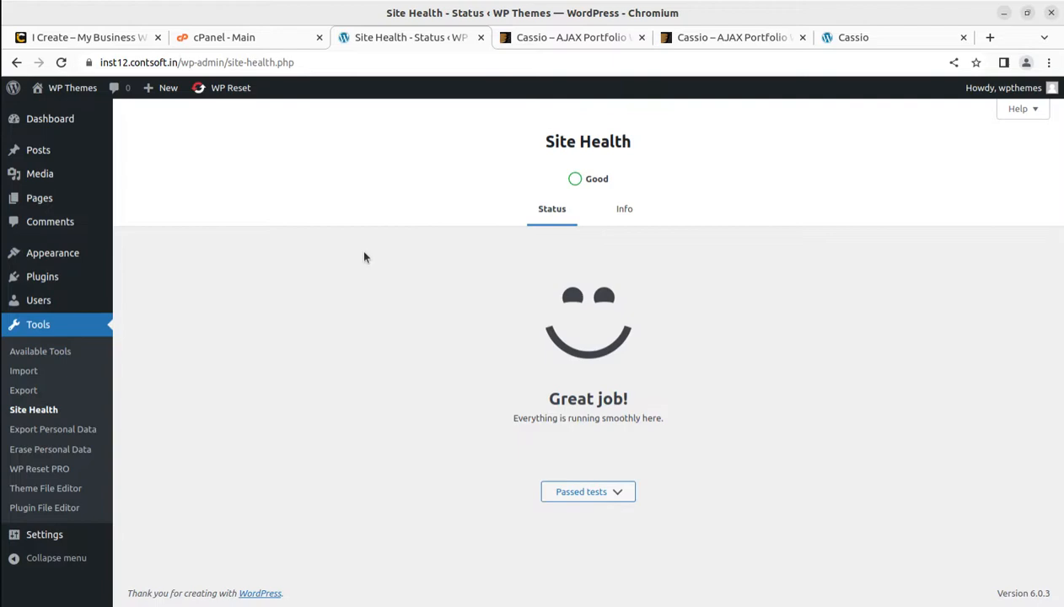
Step: View the i-Create website's home page, its i-Connect options and the Flexibility & Features section
click(81, 38)
scroll(365, 343, up, 8)
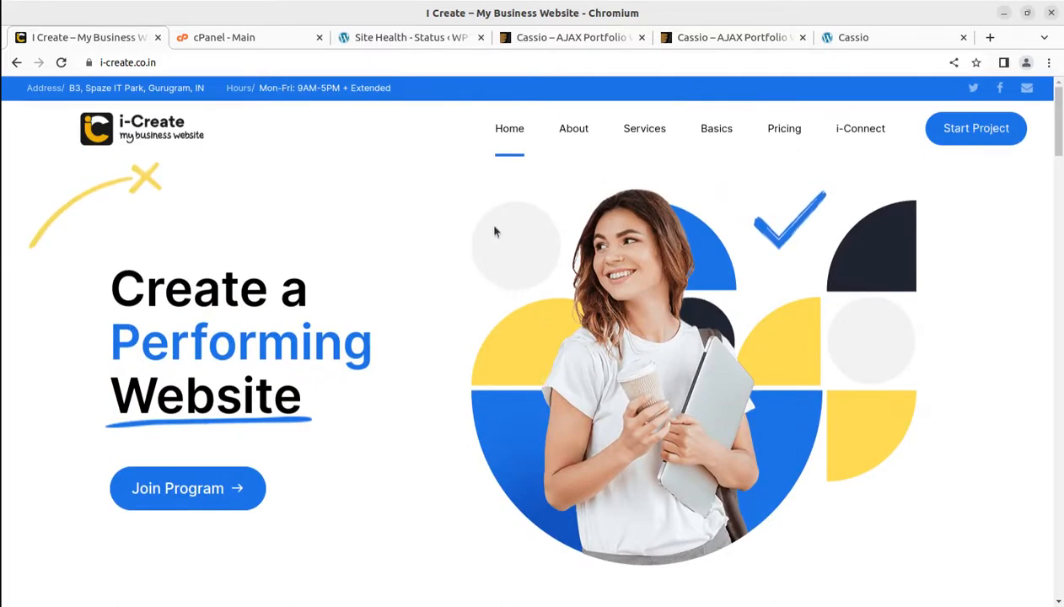
mouse_move(868, 143)
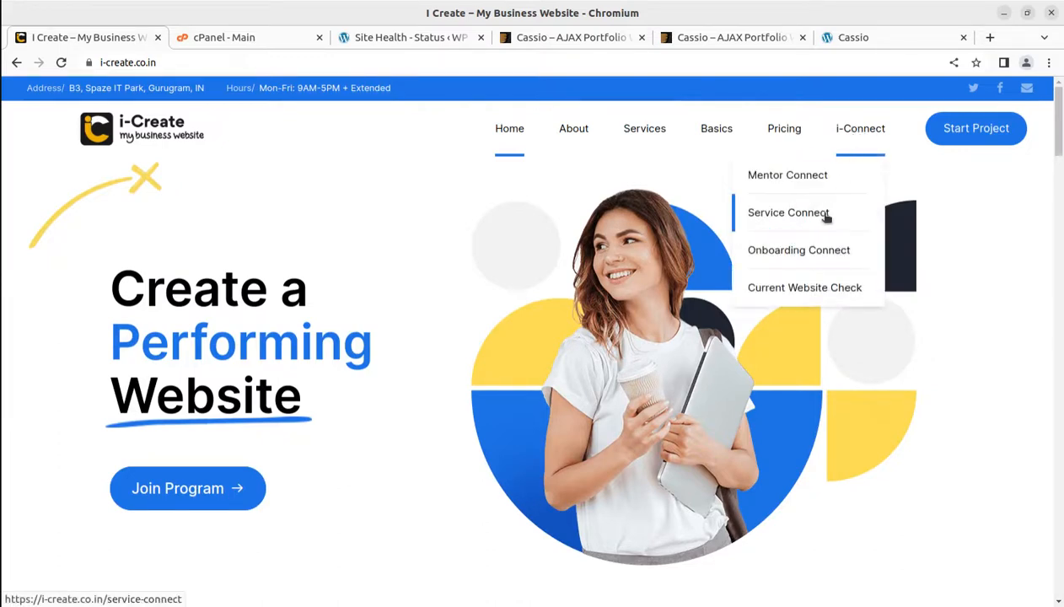
scroll(826, 218, down, 5)
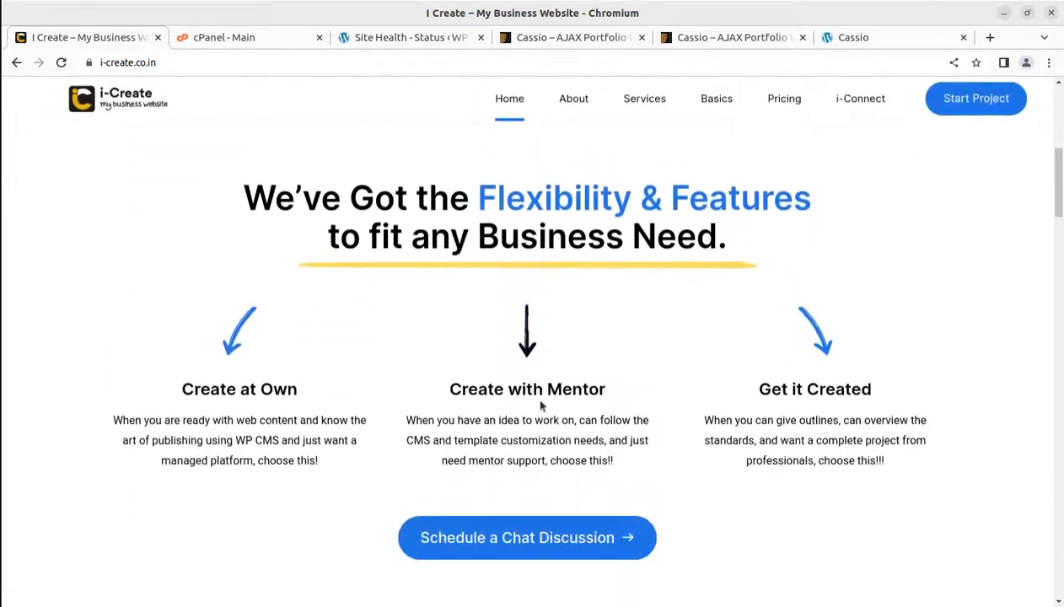
scroll(540, 406, up, 3)
Step: Return to the Cassio theme preview, then switch to the Files app showing the Downloads folder with cassio_v2.8.8
click(688, 40)
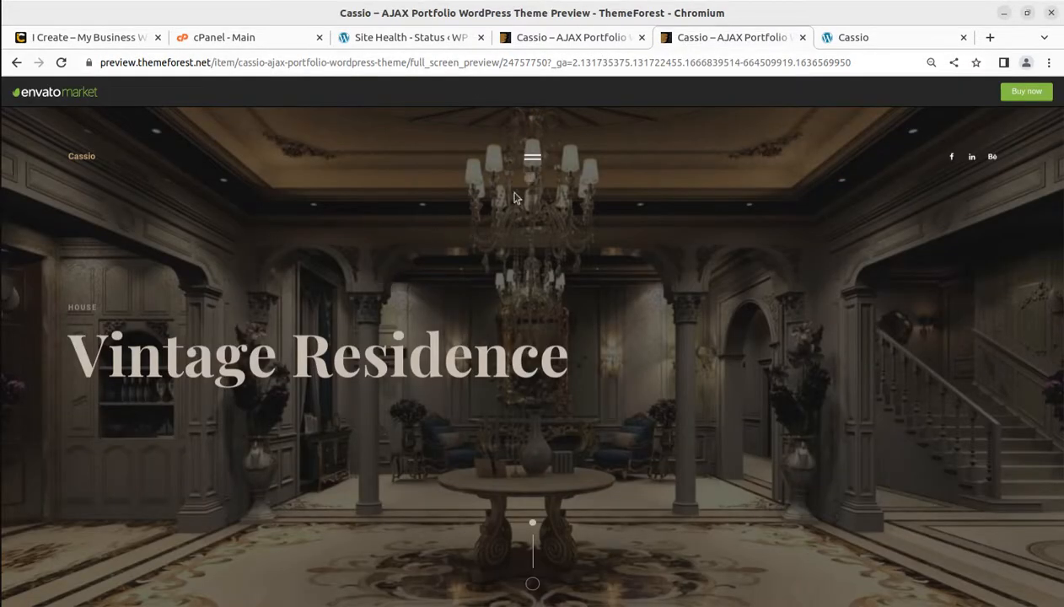
scroll(466, 296, down, 2)
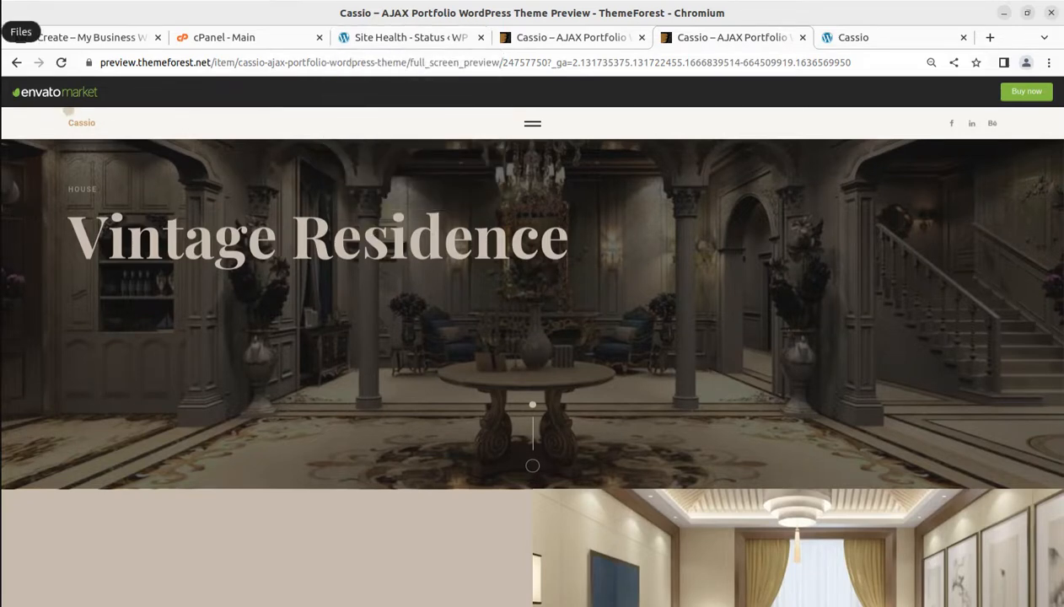
click(20, 37)
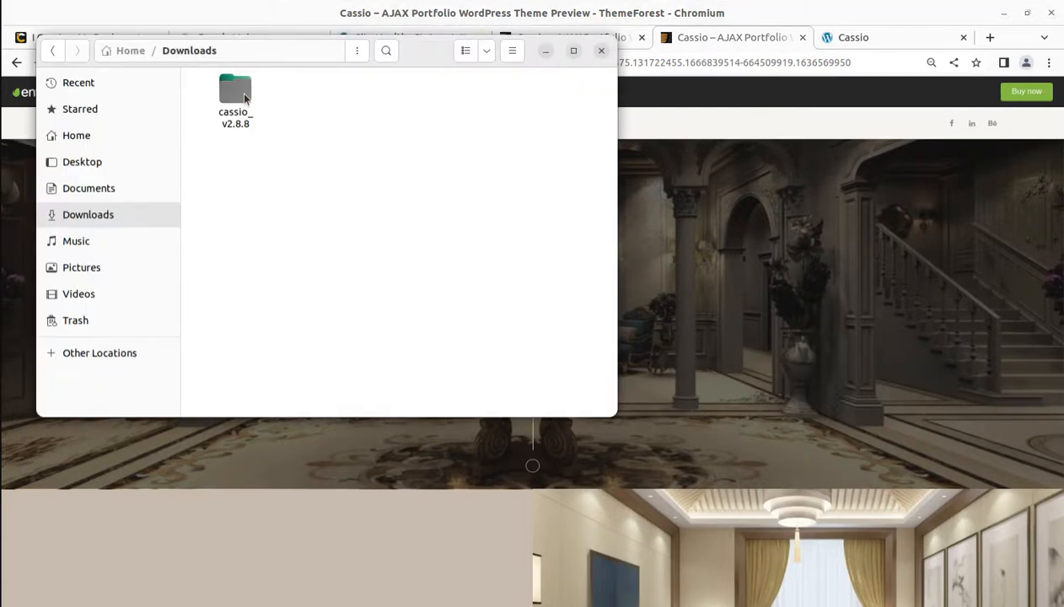
Step: Look through the cassio_v2.8.8 folder, including Demo Content, Documentation, Licensing, cassio.zip and cassio-child.zip, and return to the browser
click(240, 92)
double_click(244, 98)
double_click(220, 100)
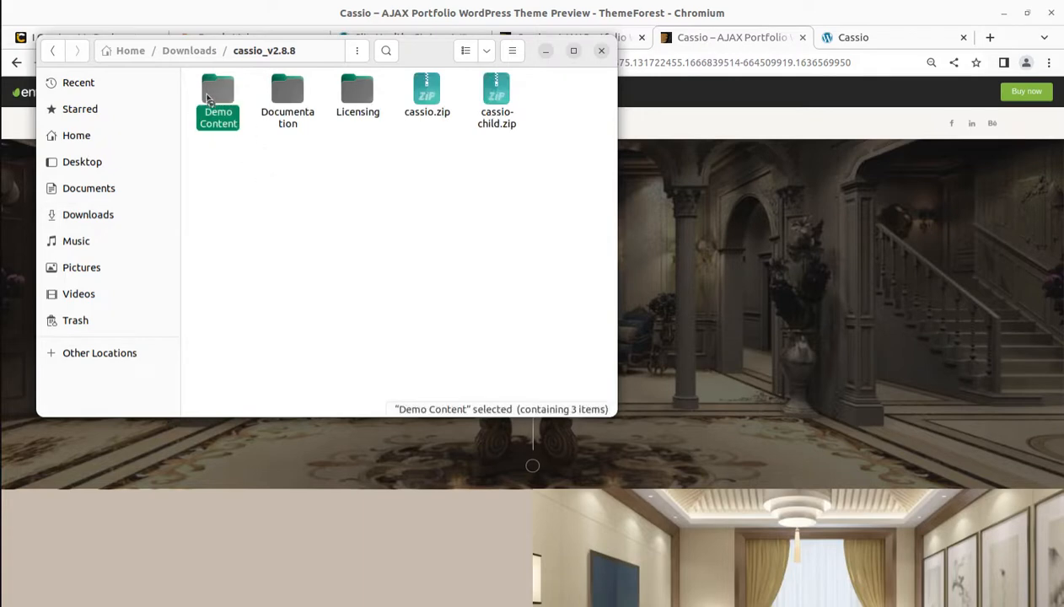
click(236, 51)
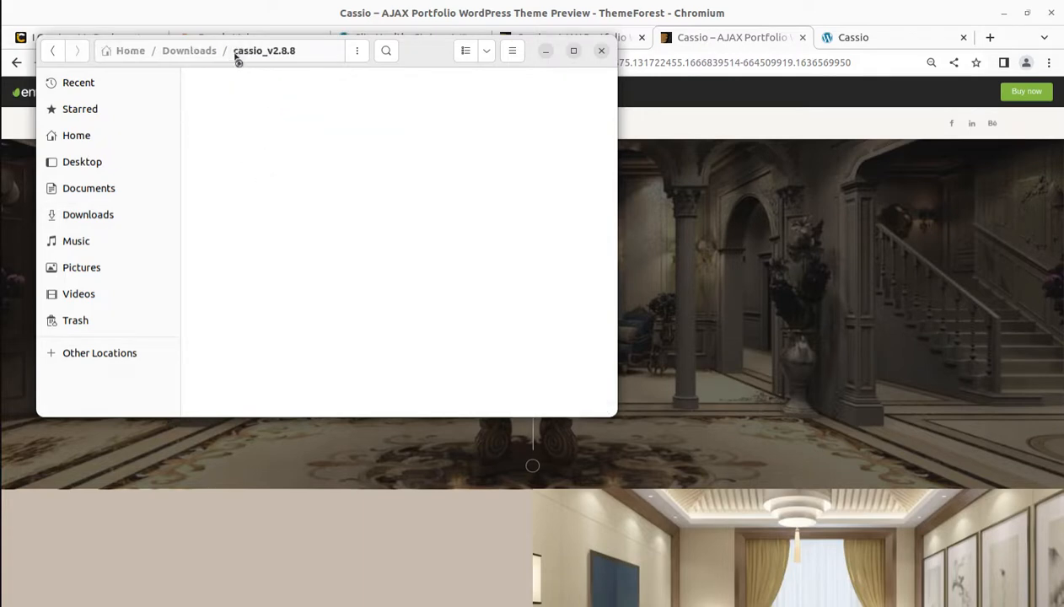
click(288, 93)
click(356, 93)
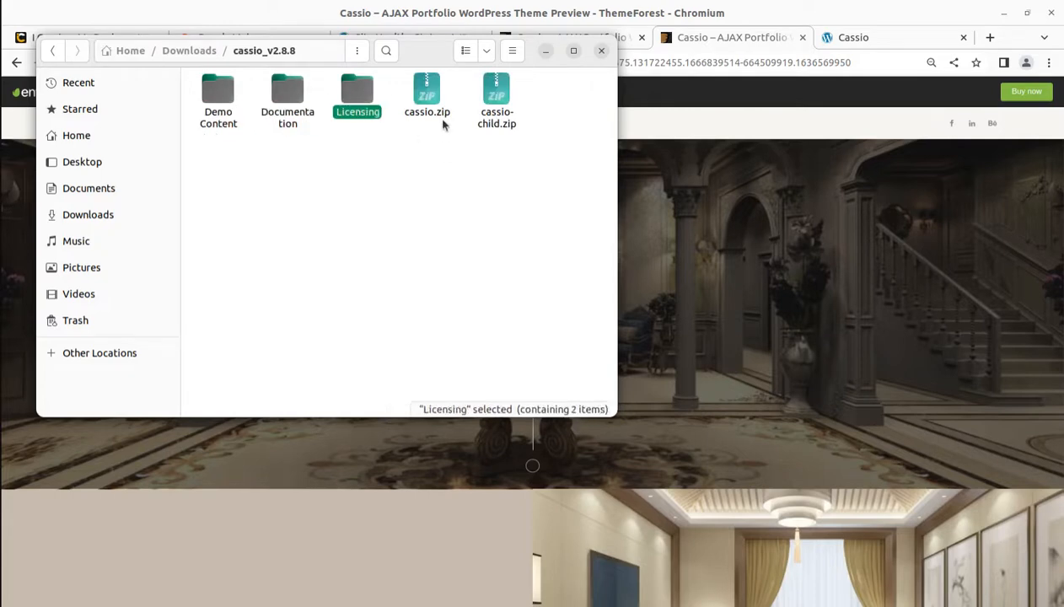
click(425, 94)
click(497, 101)
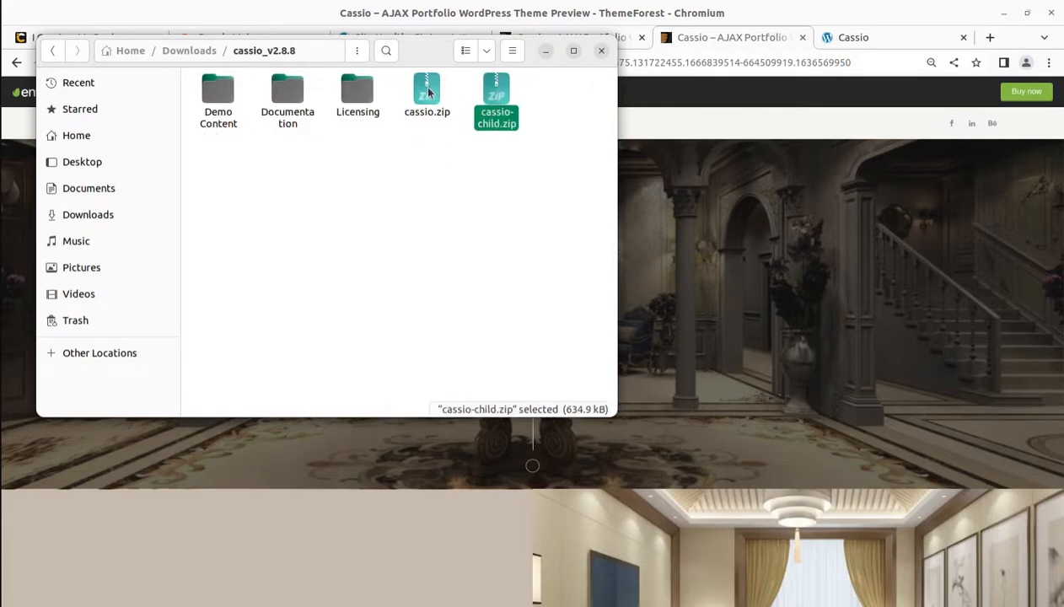
click(425, 91)
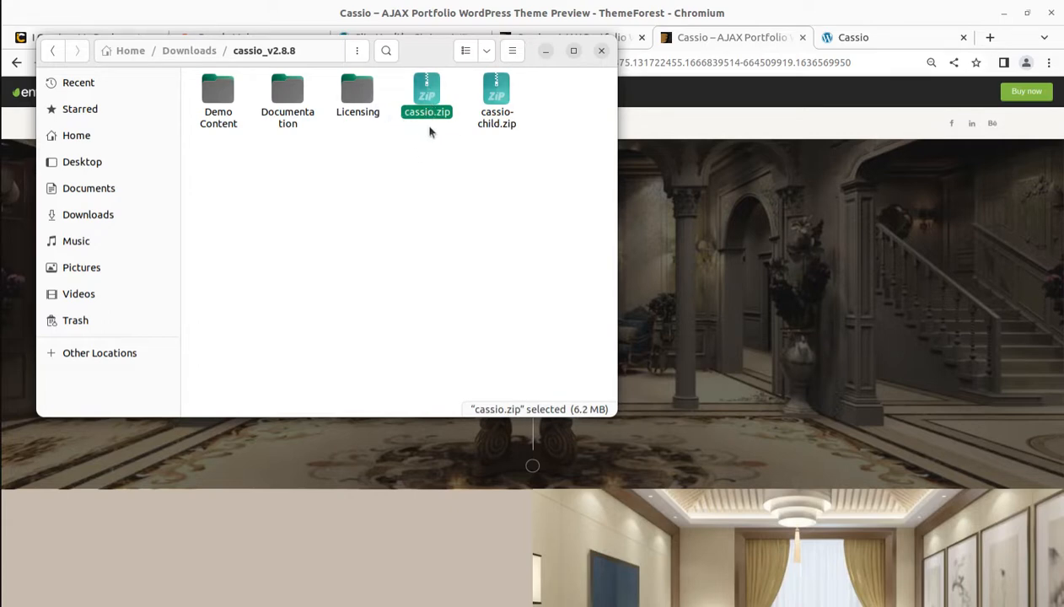
click(545, 50)
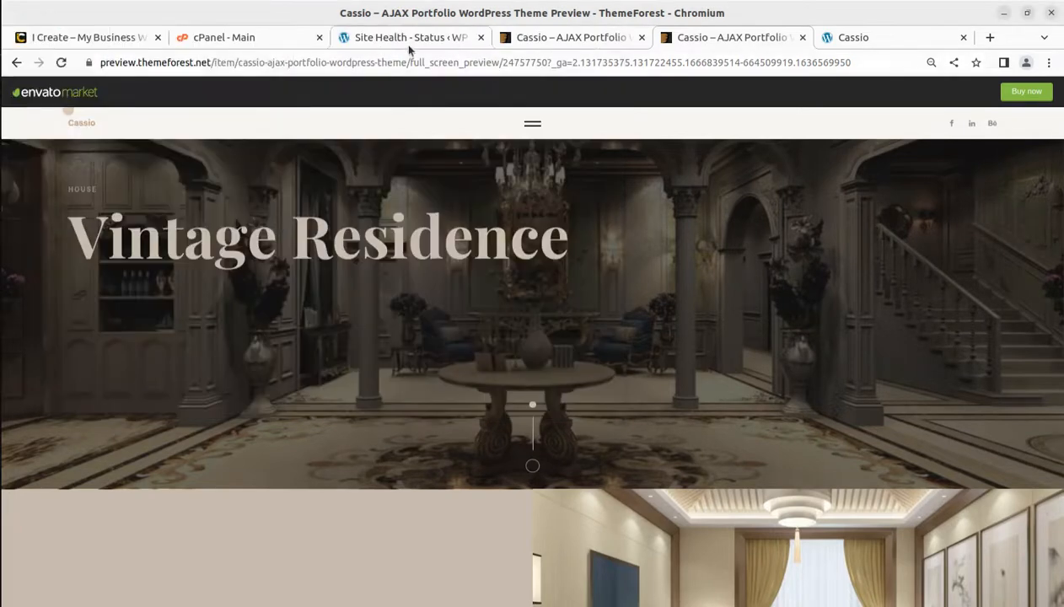
Step: Upload cassio.zip from the cassio_v2.8.8 folder in Downloads as a new theme on the WP Themes site and install it
click(401, 37)
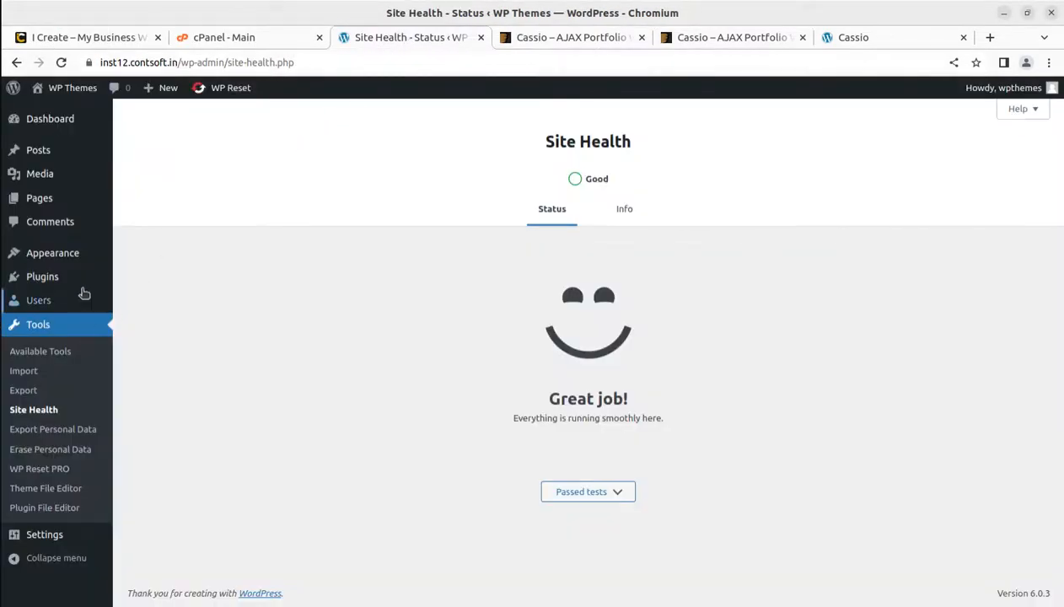
mouse_move(59, 253)
click(141, 256)
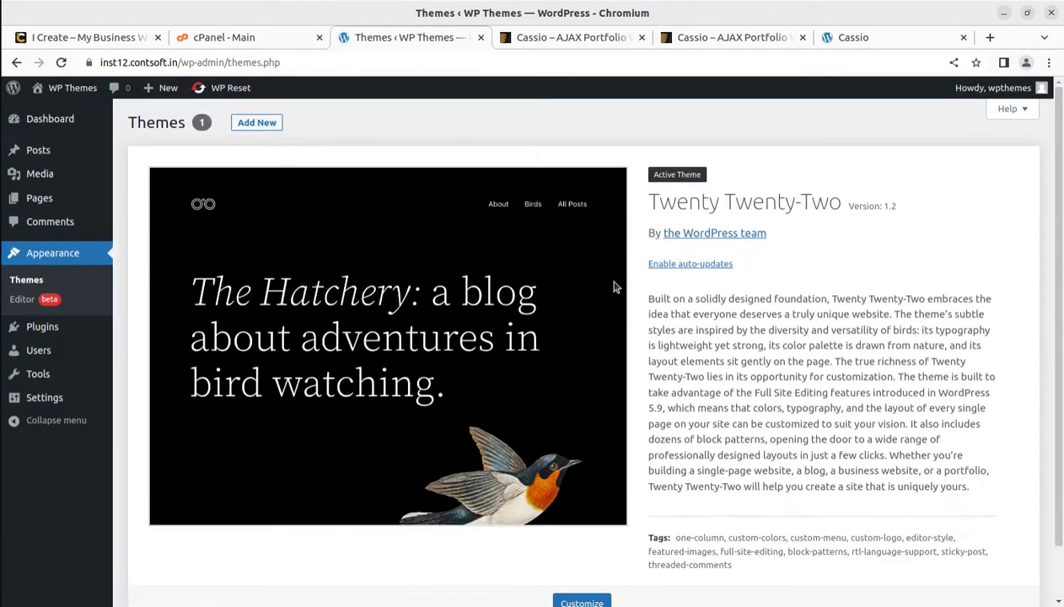
click(260, 125)
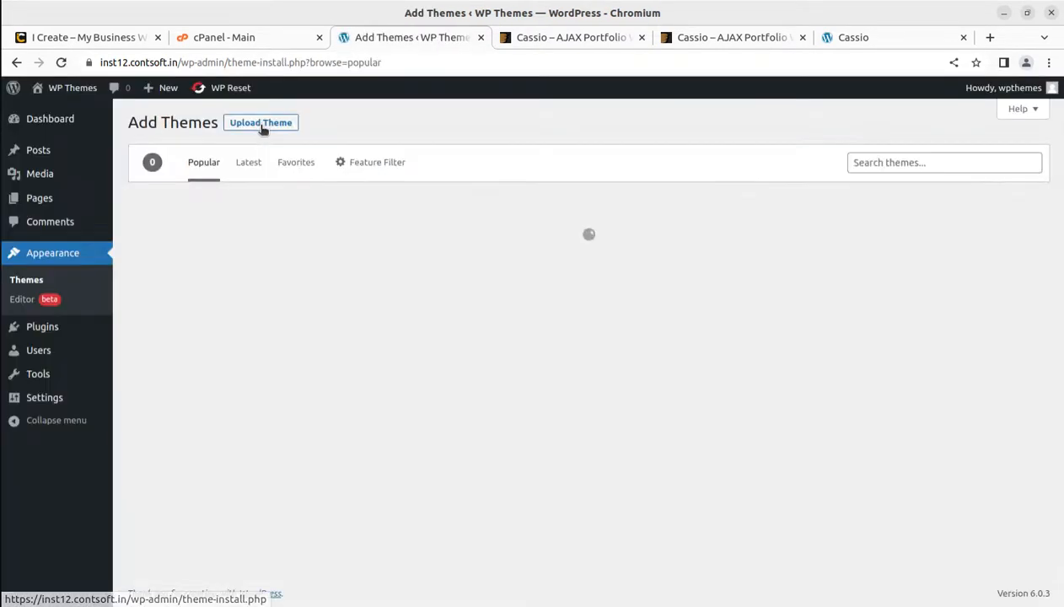
click(272, 126)
click(486, 249)
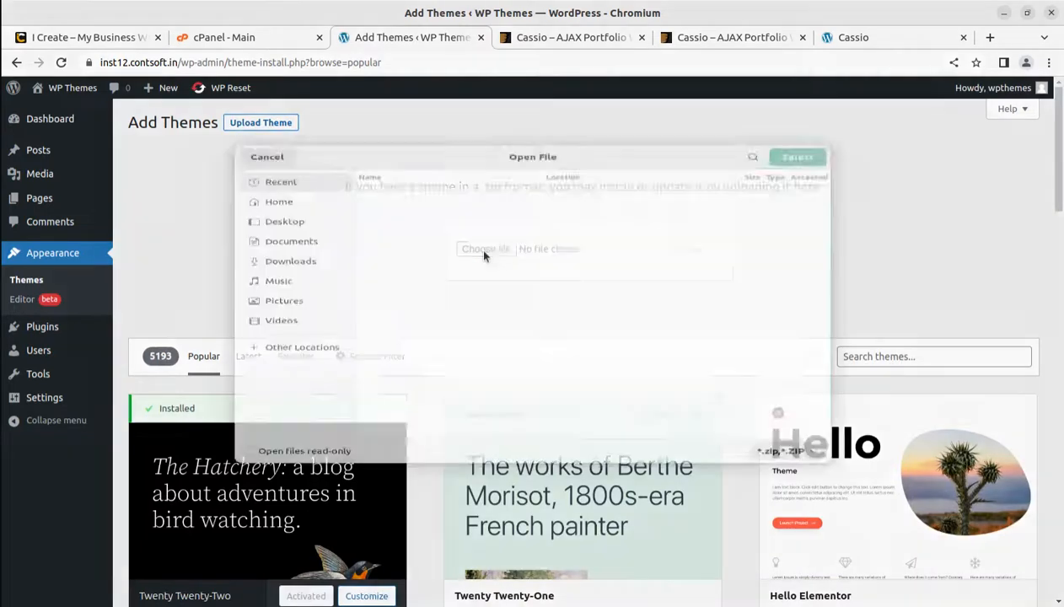
click(291, 247)
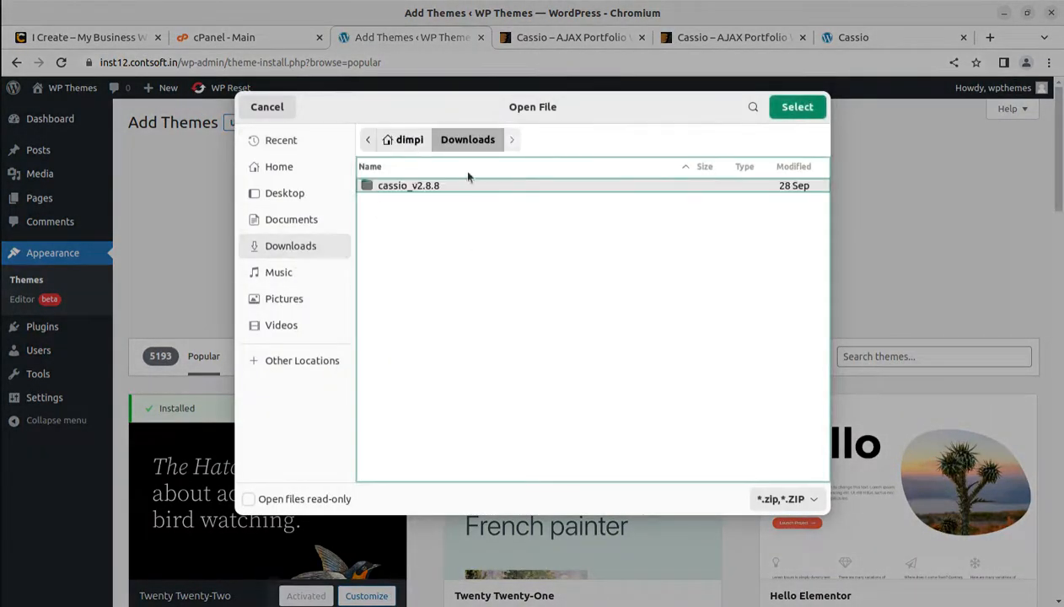
double_click(409, 187)
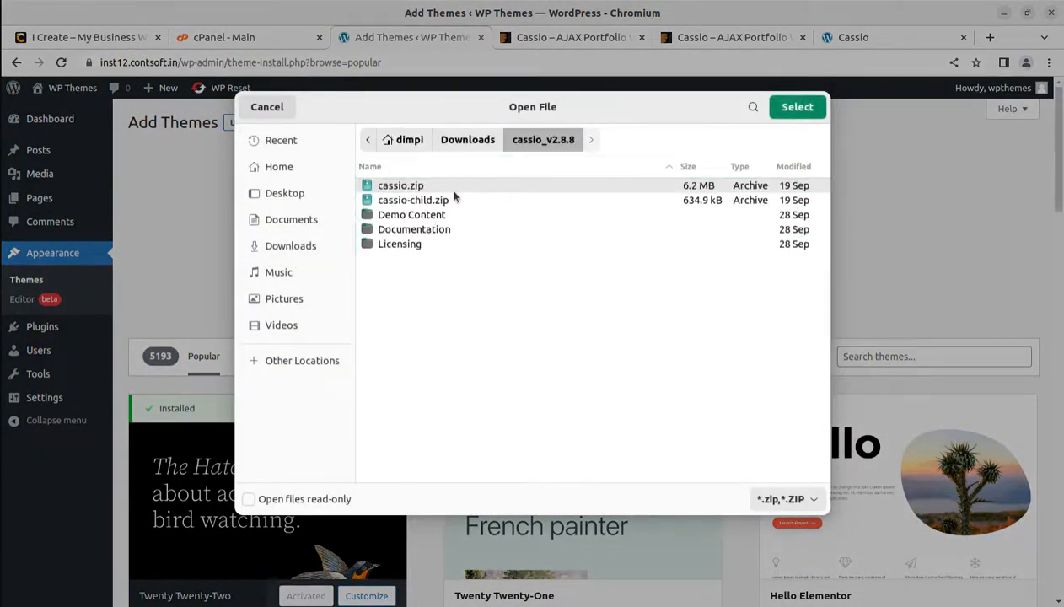
click(793, 107)
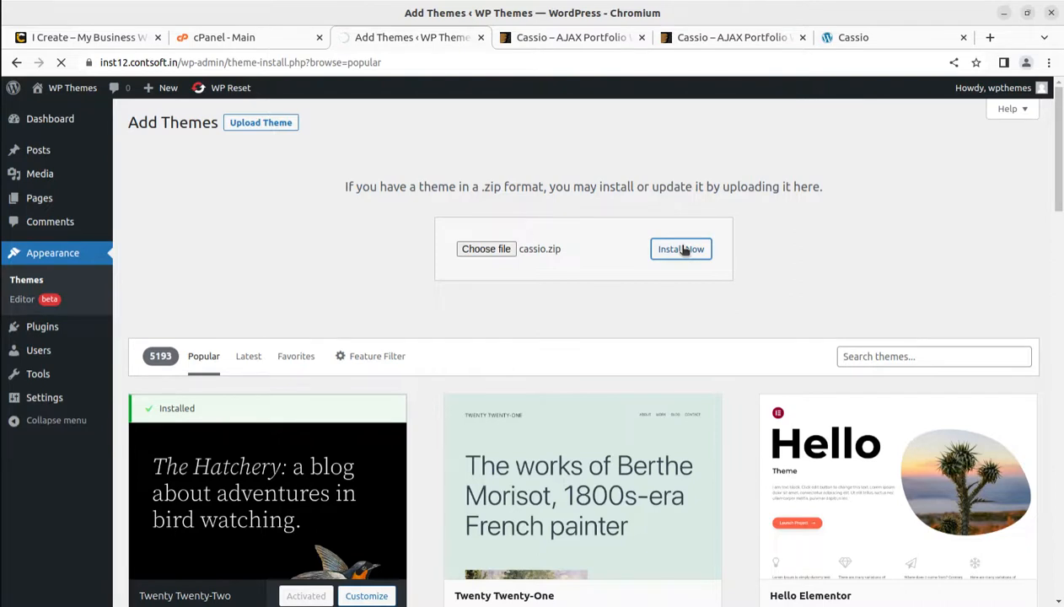
Step: Inspect the wp-content/themes folder of inst12.contsoft.in in the cPanel File Manager
click(256, 39)
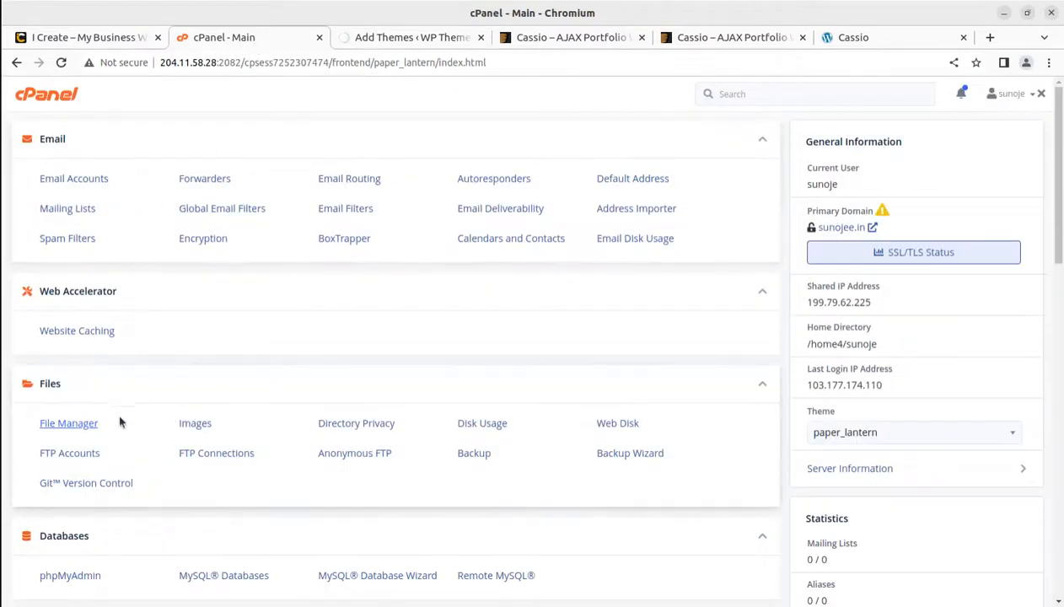
click(60, 425)
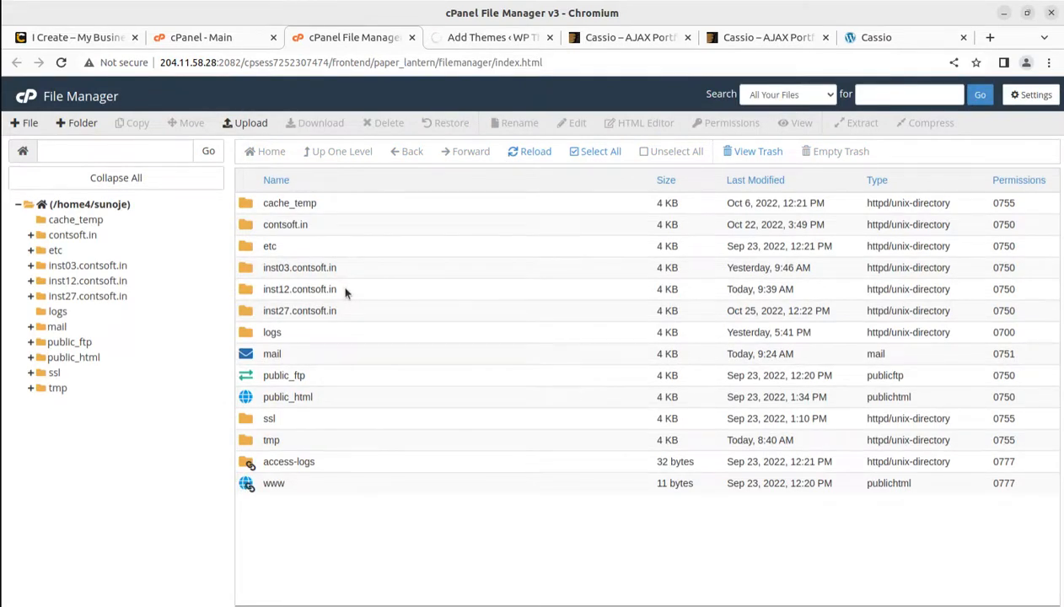
double_click(341, 289)
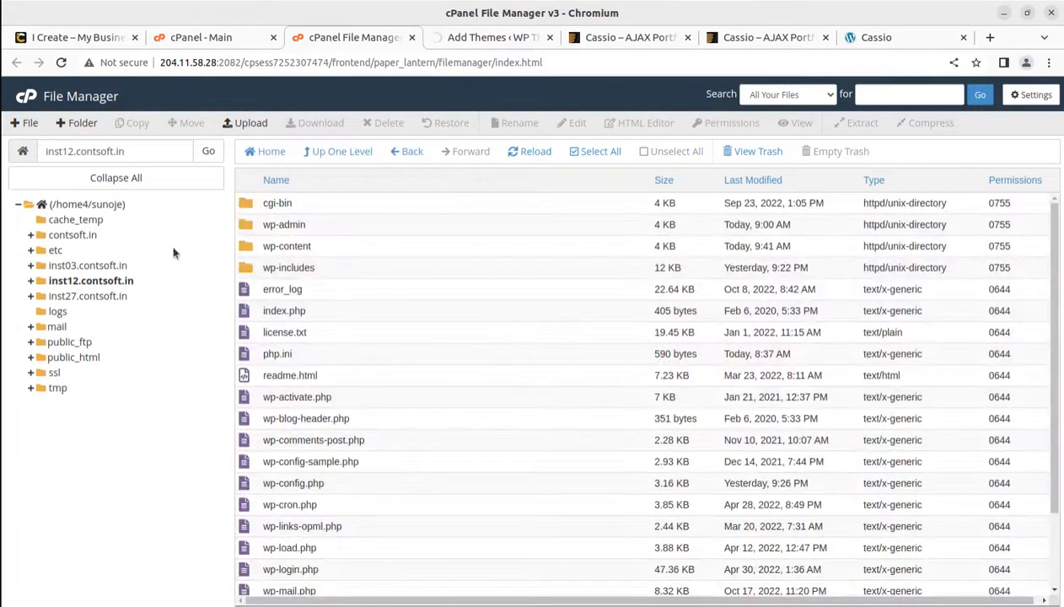
click(177, 39)
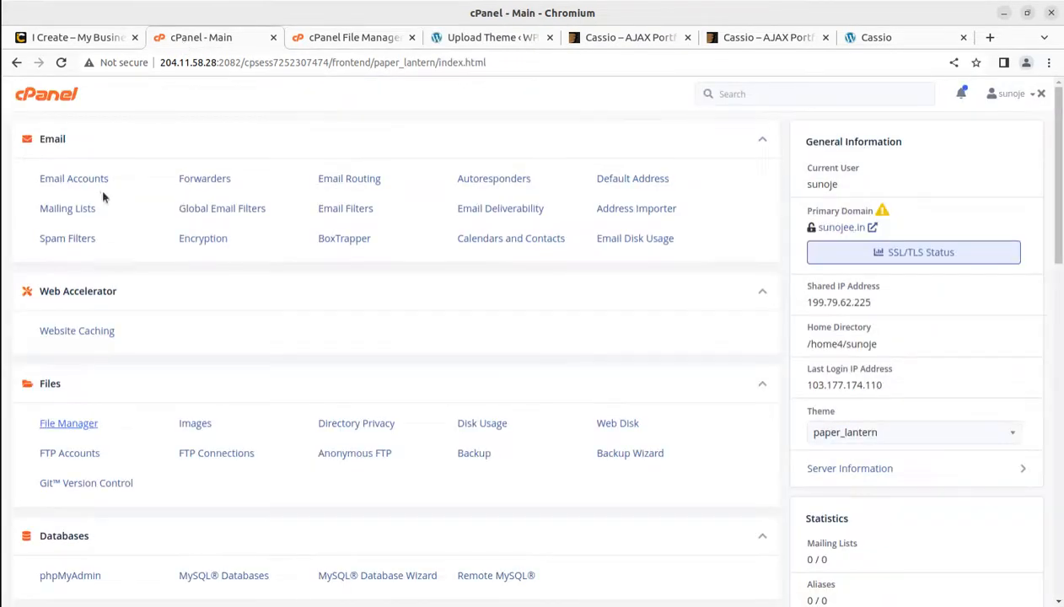
click(346, 39)
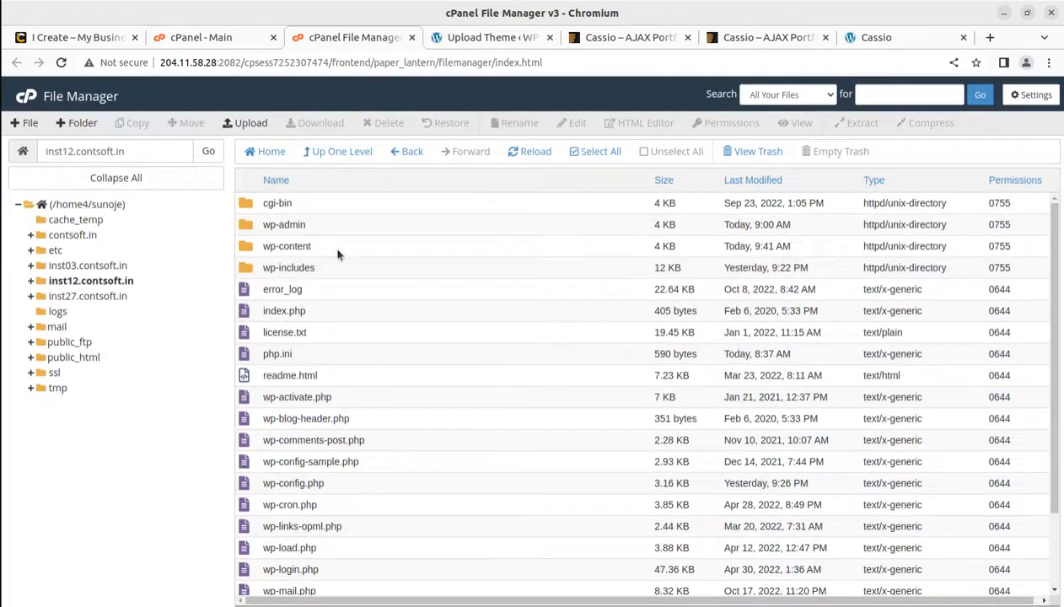
click(337, 253)
double_click(338, 253)
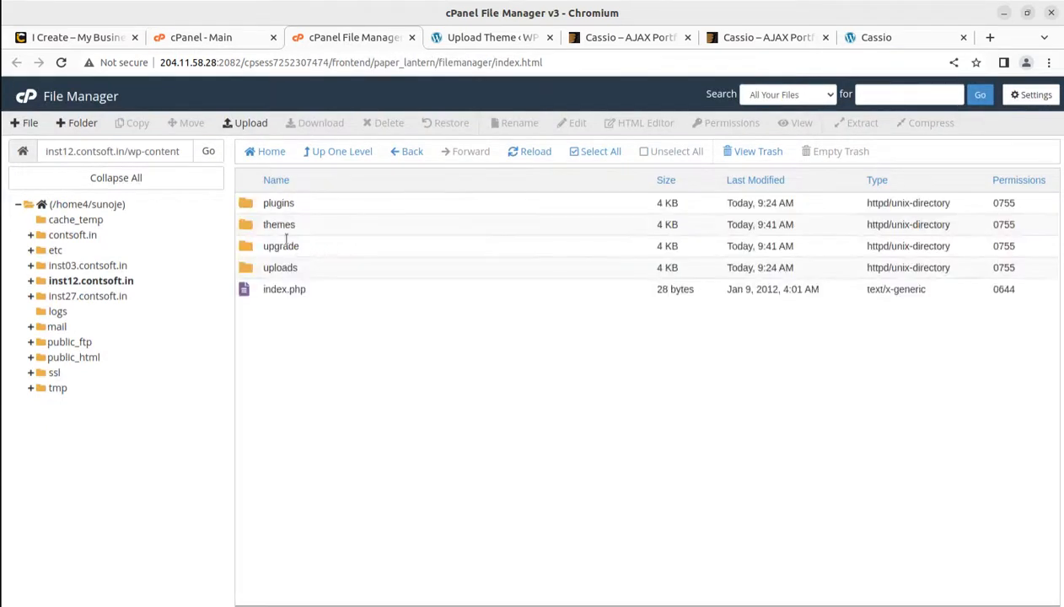
double_click(303, 226)
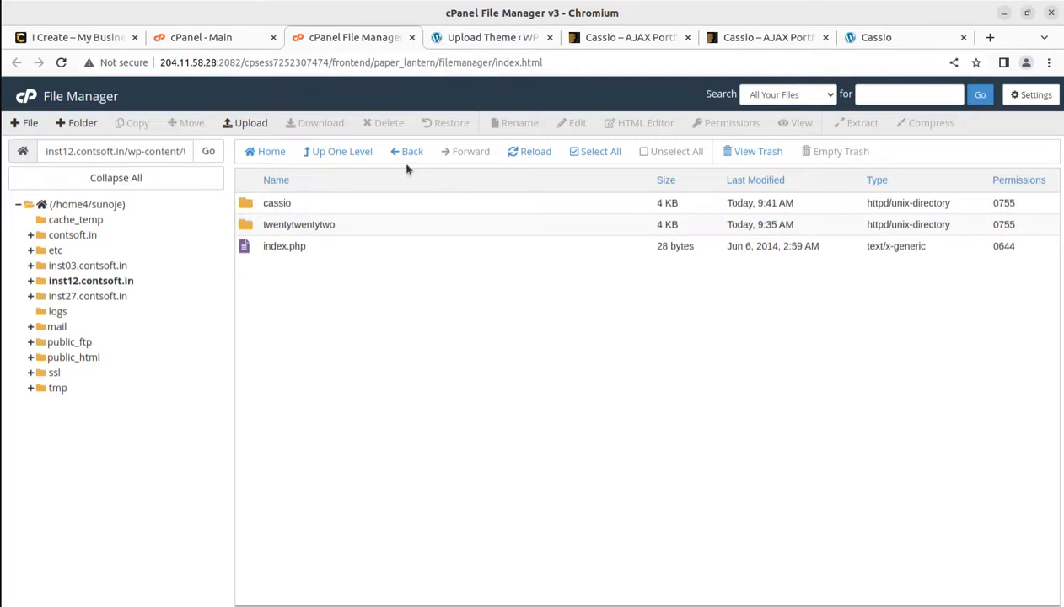
Step: Return to the WordPress dashboard and examine the Cassio theme's details among the installed themes
click(481, 39)
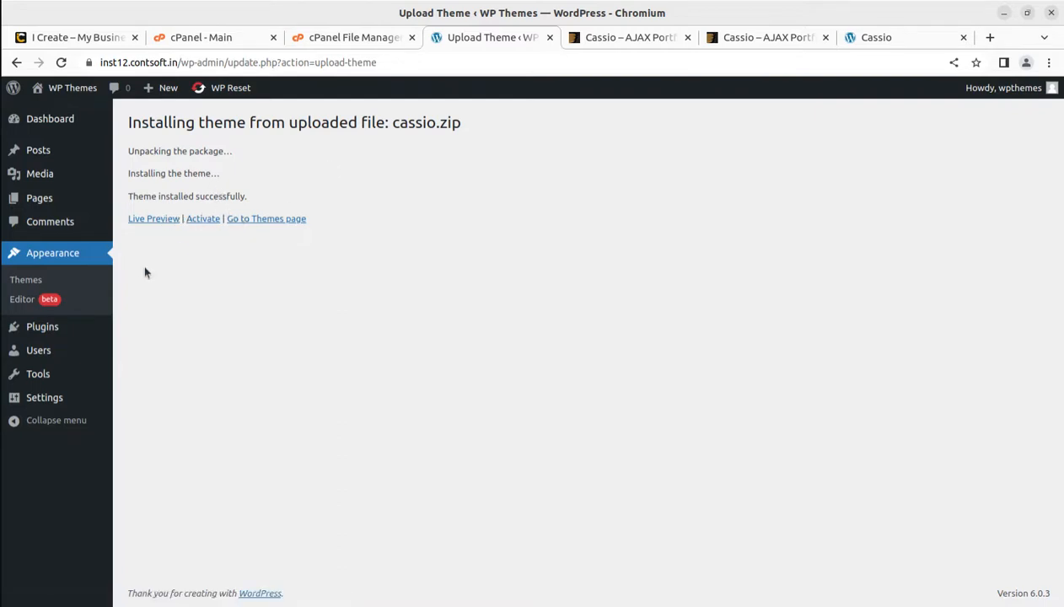
click(28, 282)
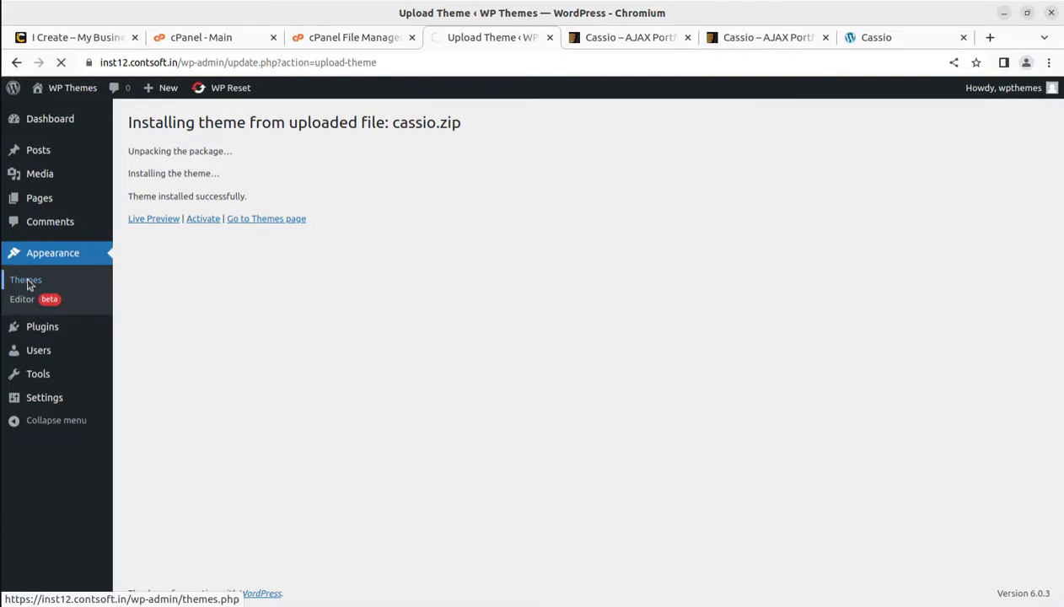
mouse_move(516, 246)
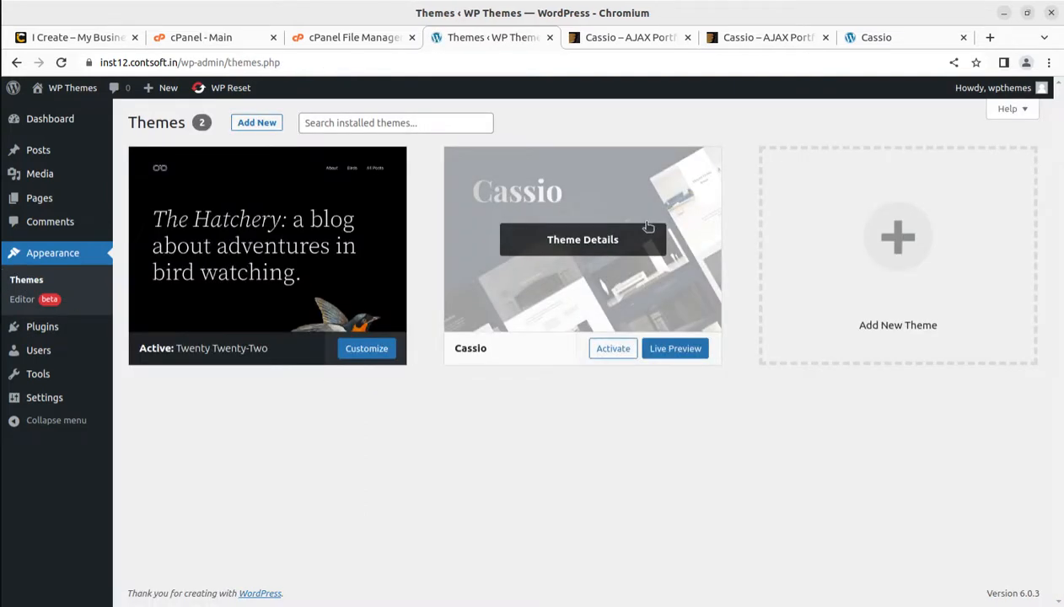
click(581, 250)
drag(649, 196, 811, 265)
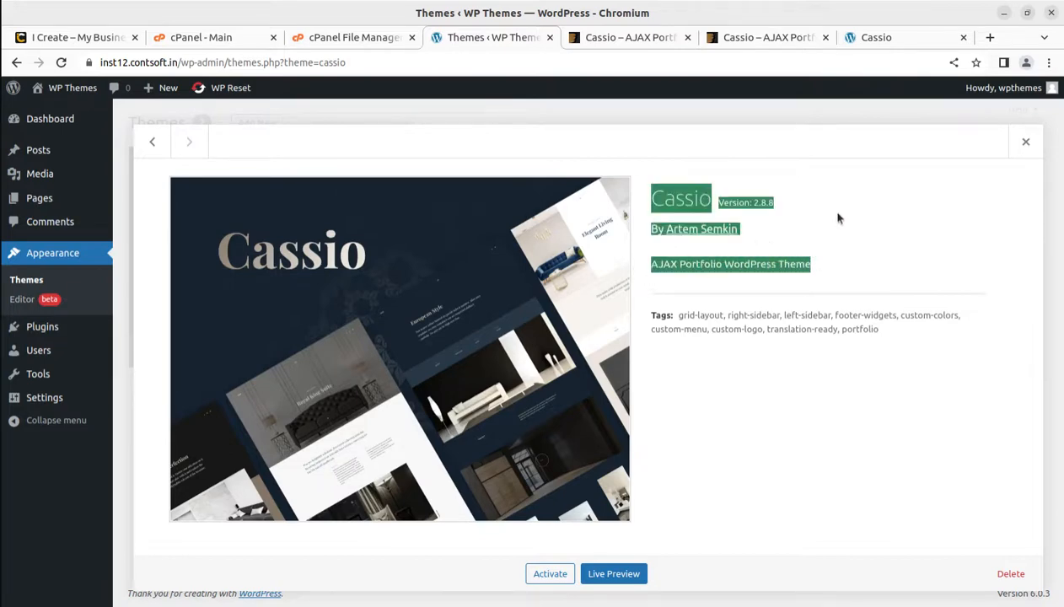
click(839, 220)
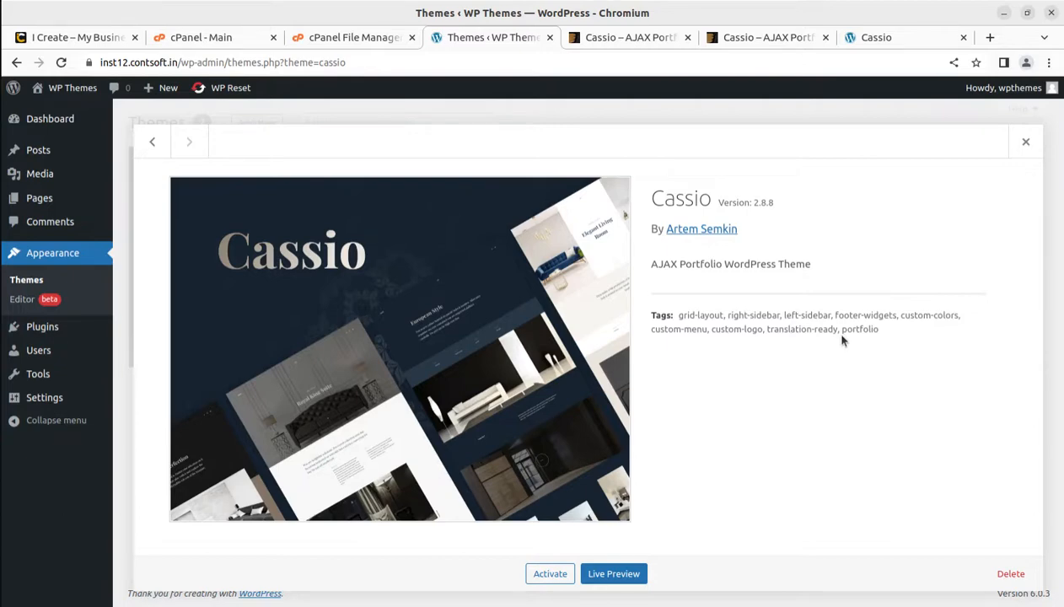
Step: Activate the Cassio theme and install its child theme through the theme setup wizard
click(549, 575)
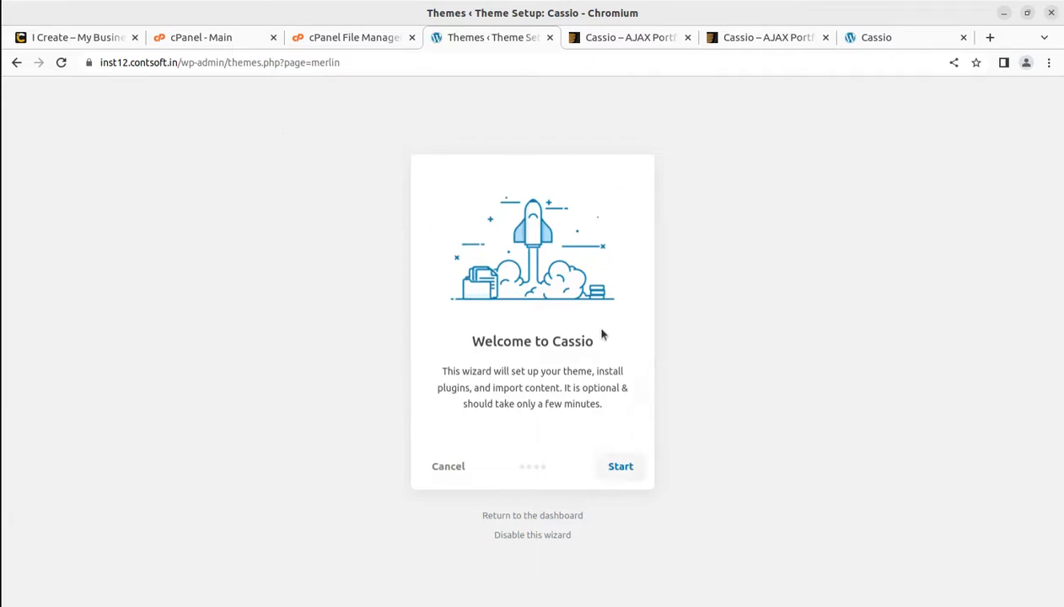
click(621, 469)
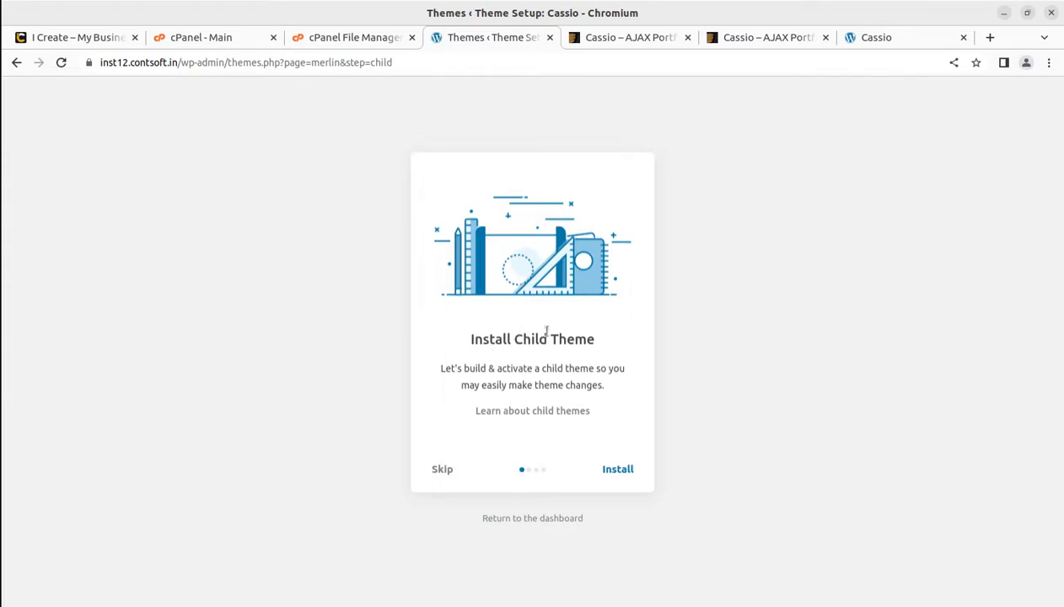
click(614, 475)
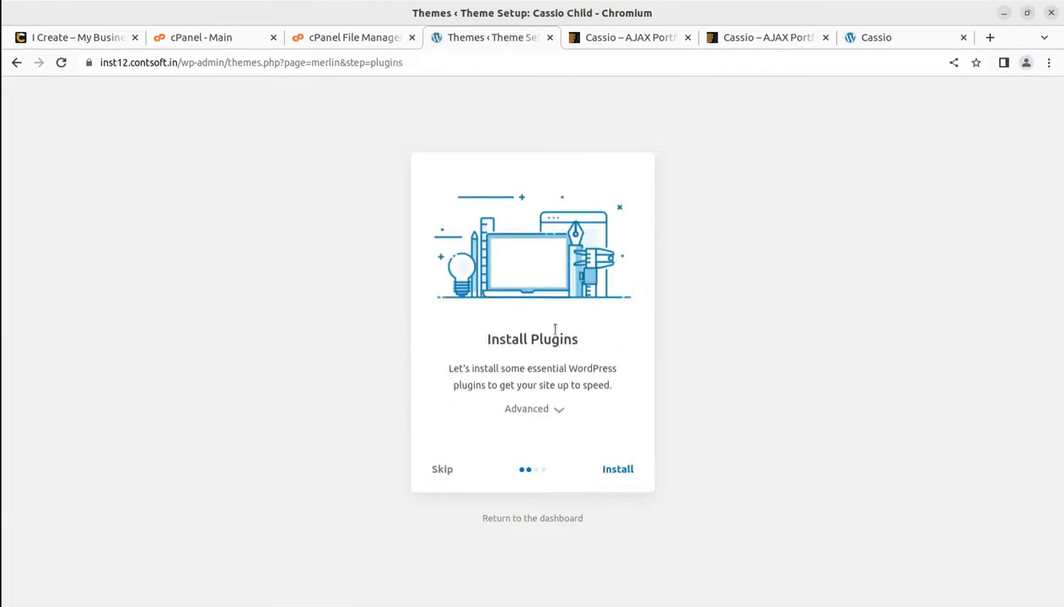
Step: Install all the plugins listed in the setup wizard and import the demo content with Content, Widgets, Options and After import enabled
click(557, 411)
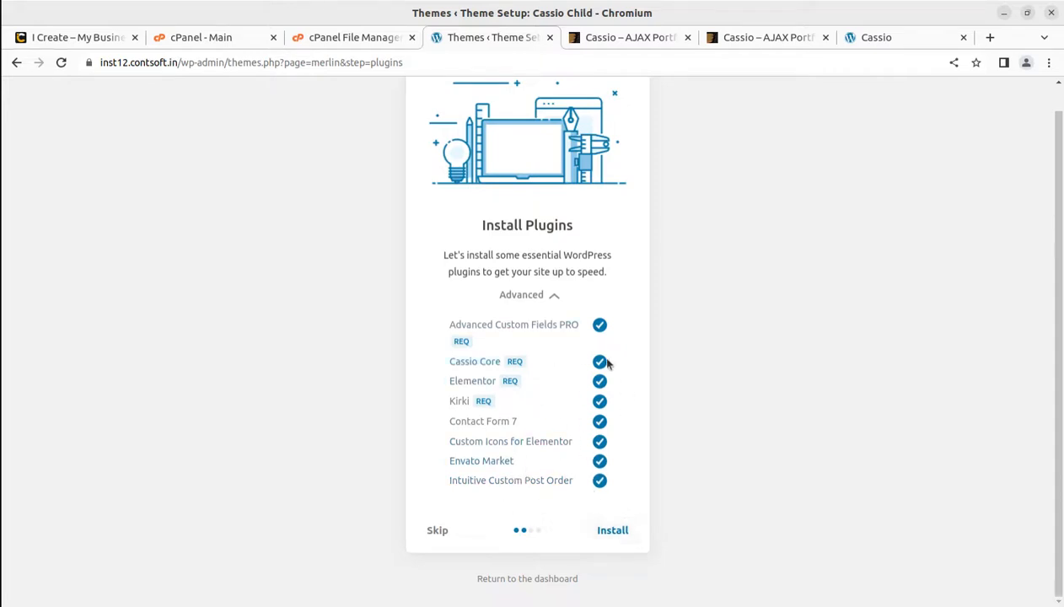
click(612, 533)
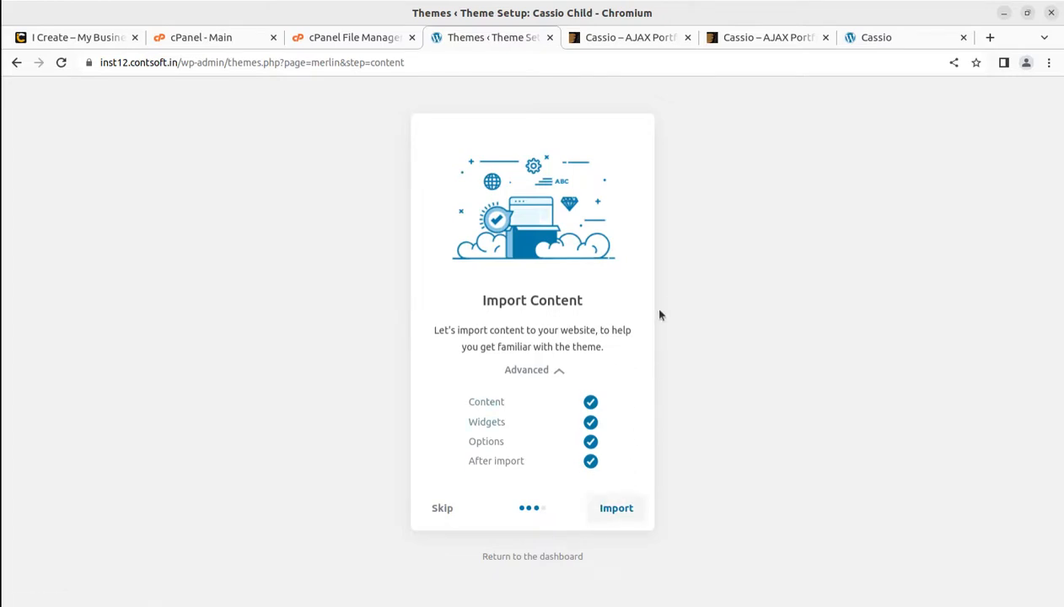
click(624, 509)
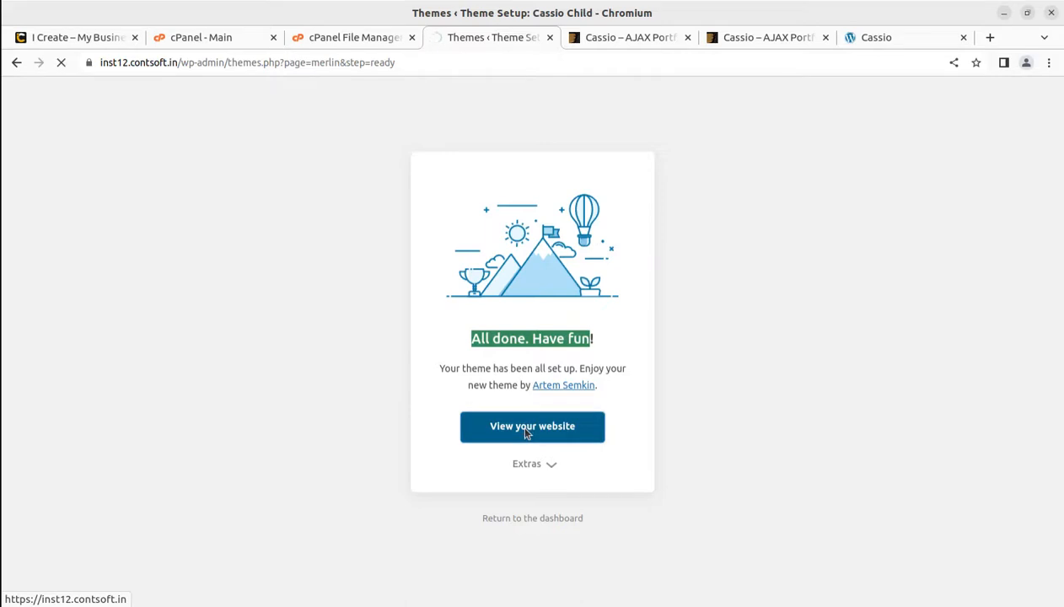
Step: View the finished website and open Homepage 002 from the Homepages group of its navigation menu
click(500, 415)
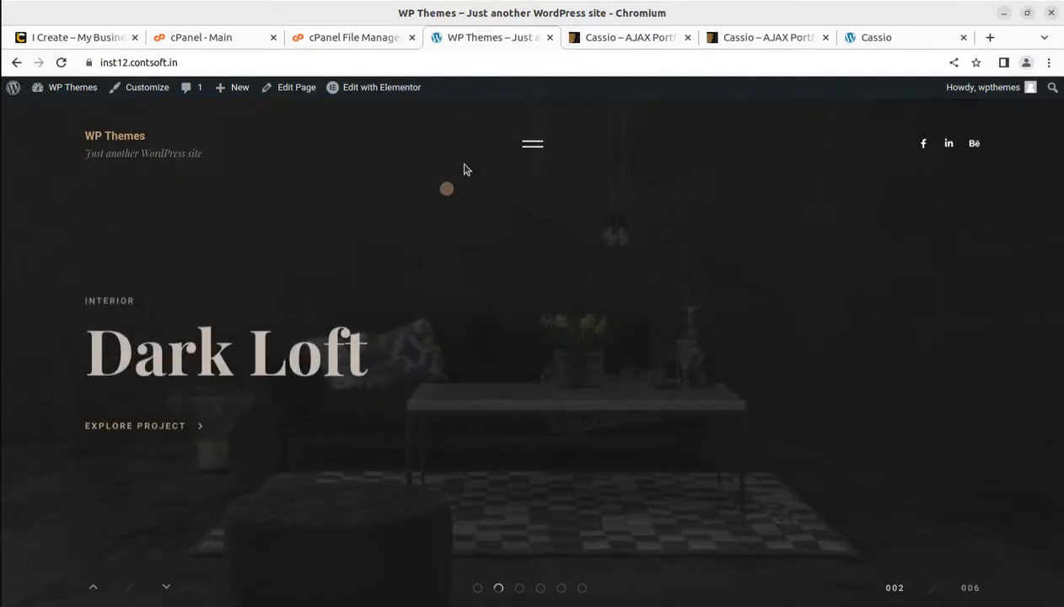
click(533, 146)
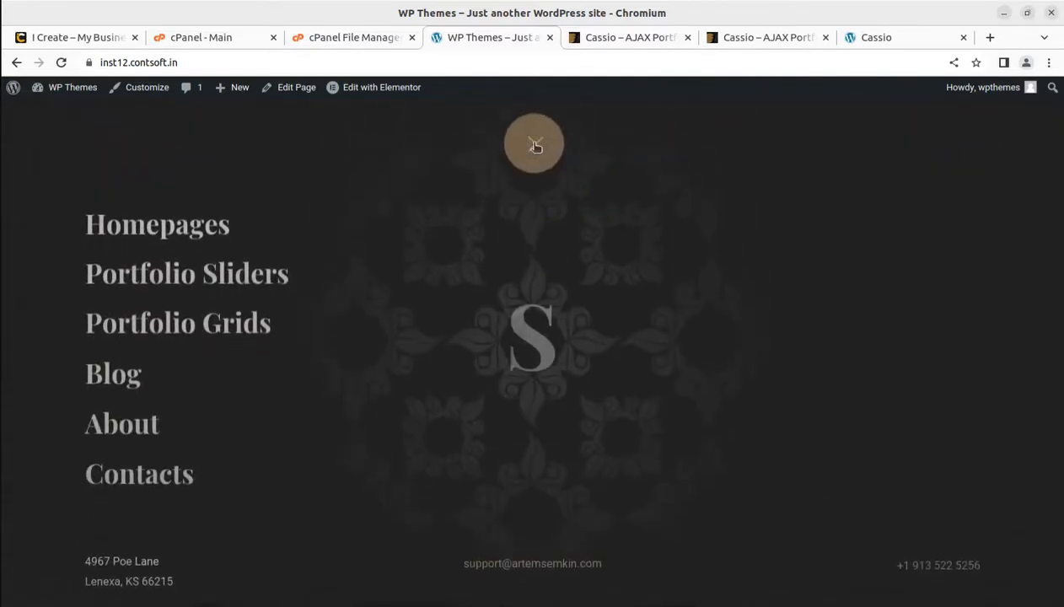
click(178, 225)
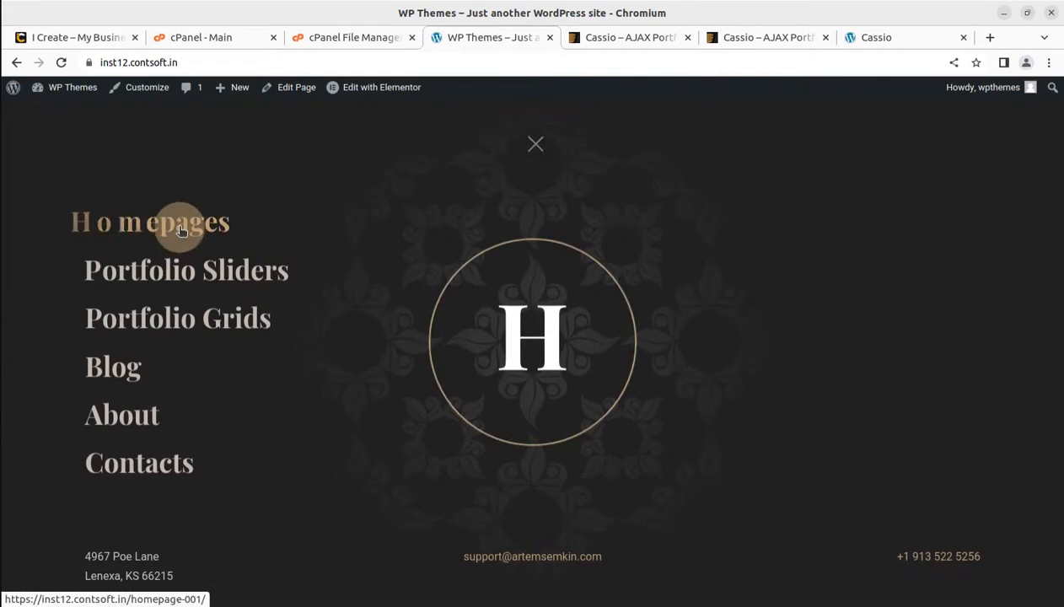
click(177, 263)
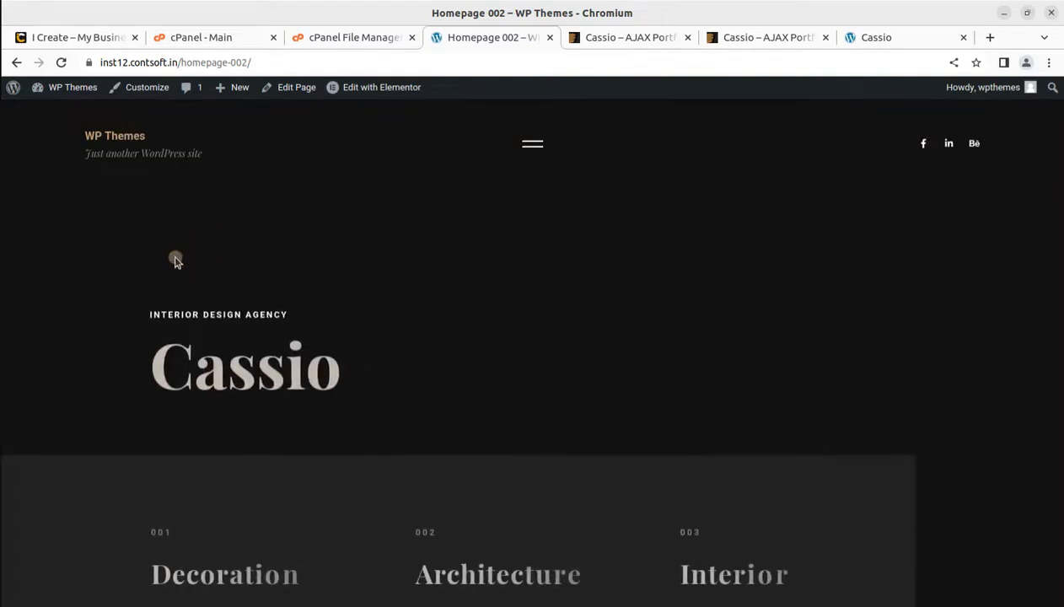
Step: Examine Homepage 002 from its Cassio heading and services through the agency statistics, latest projects slider and clients section, including its navigation menu
scroll(451, 311, down, 5)
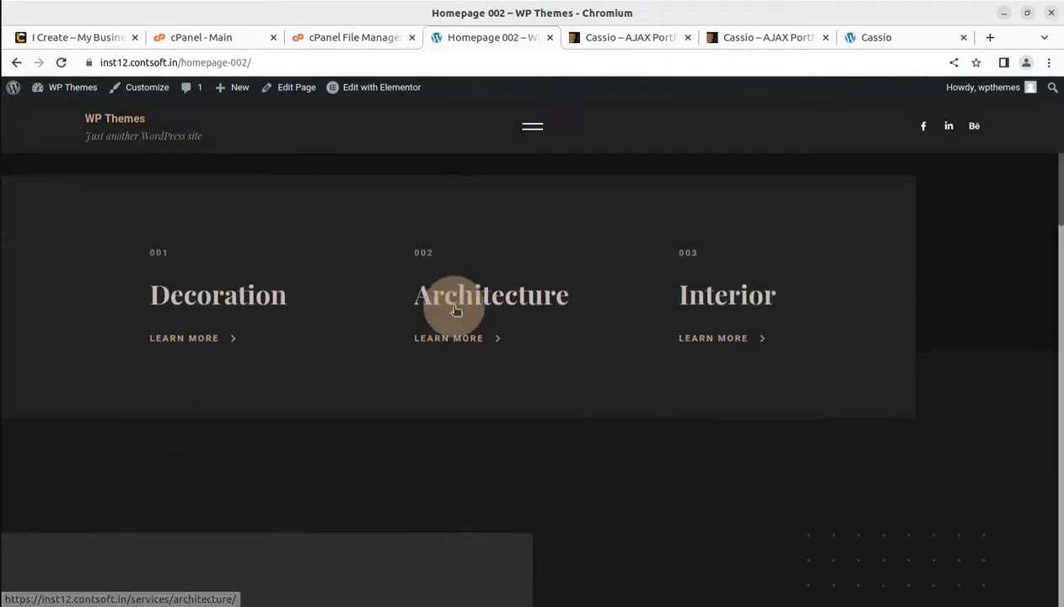
scroll(454, 309, up, 3)
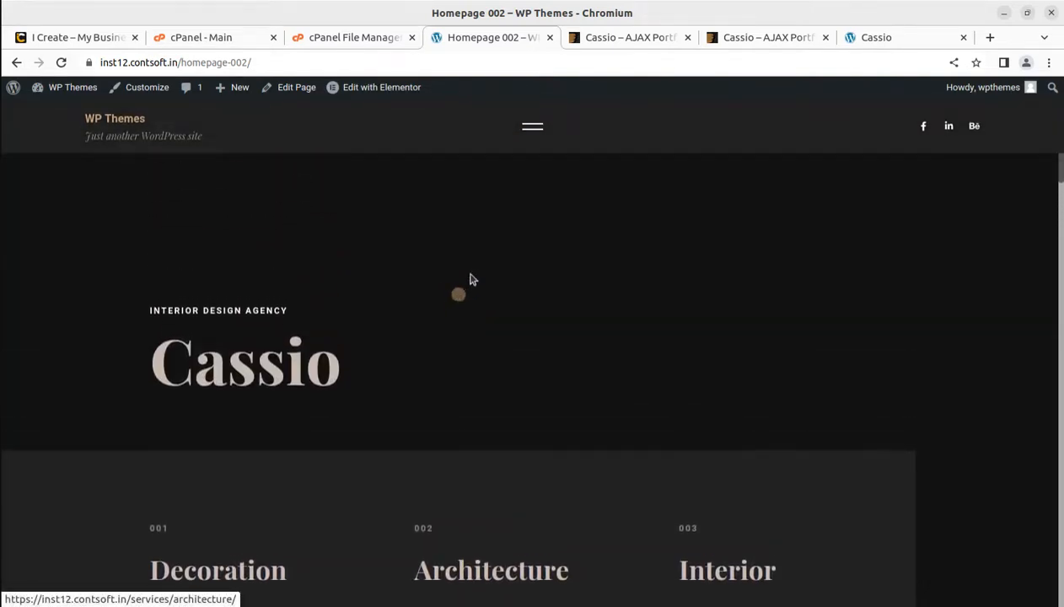
scroll(471, 279, down, 5)
scroll(471, 281, down, 3)
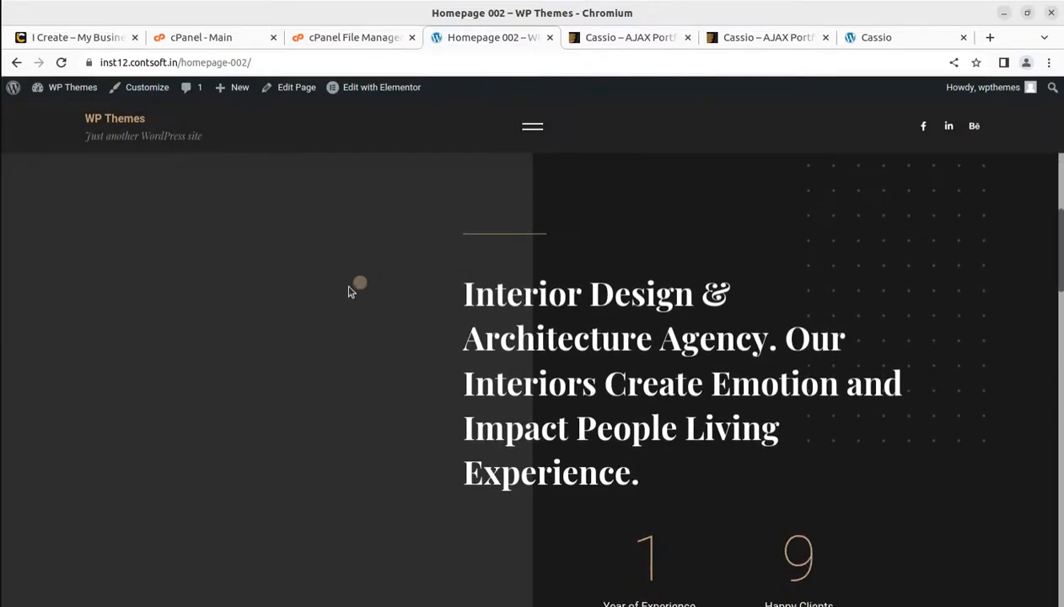
scroll(377, 376, down, 4)
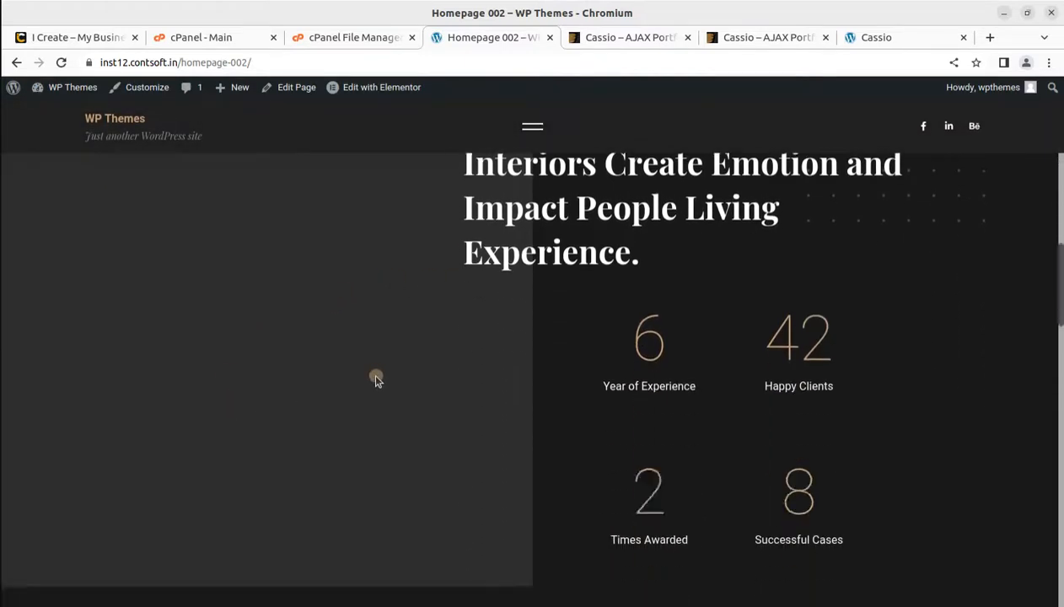
click(532, 133)
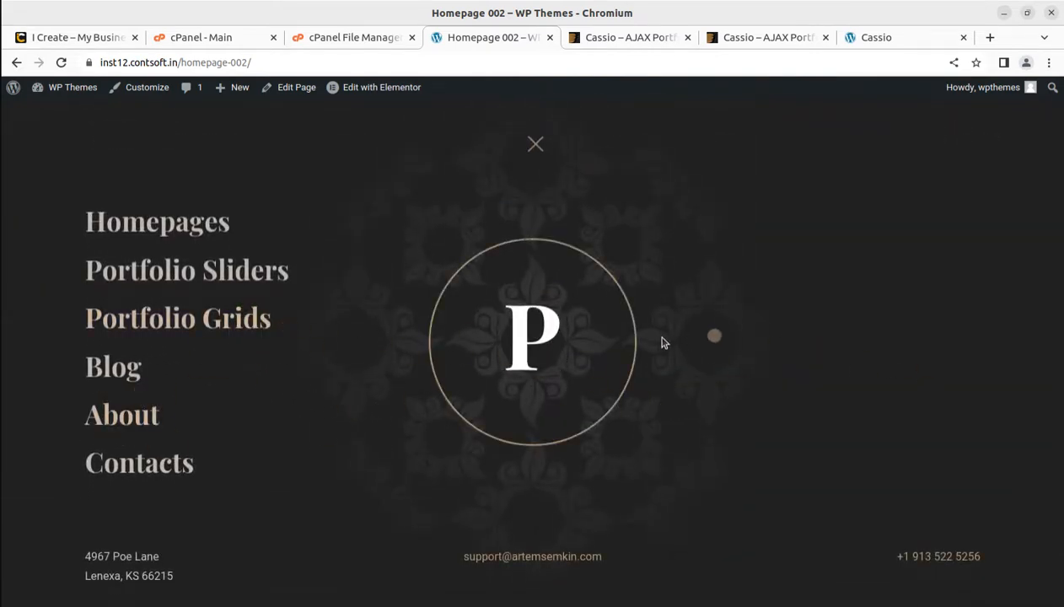
click(535, 144)
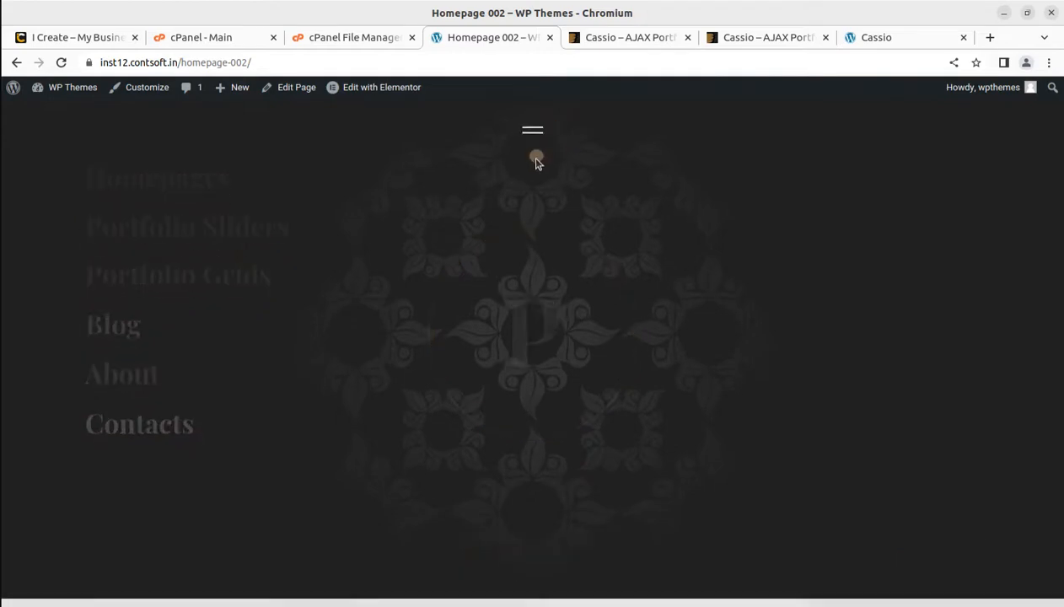
scroll(707, 309, up, 3)
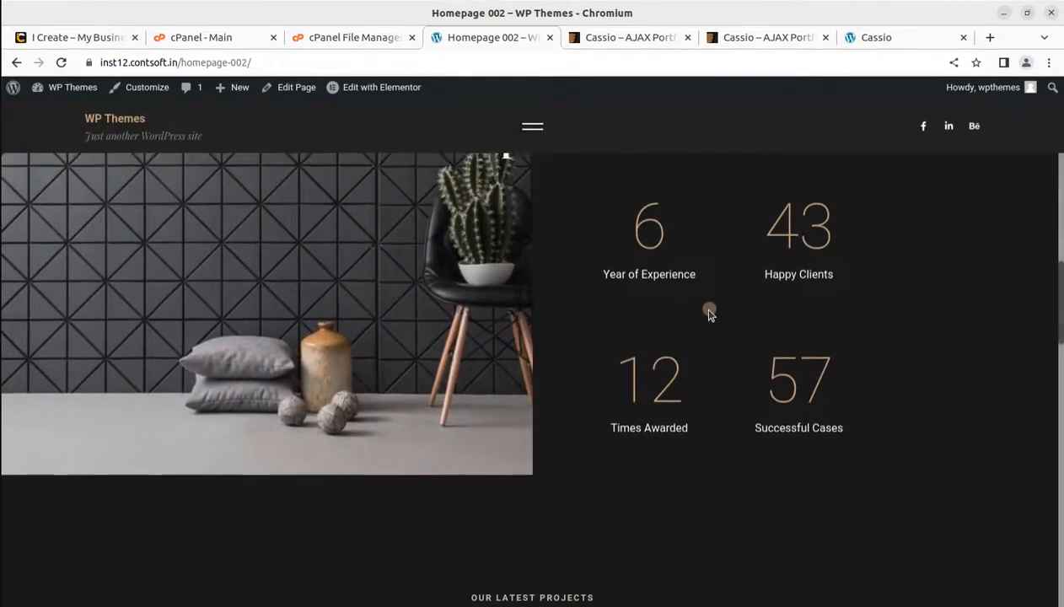
scroll(707, 312, up, 5)
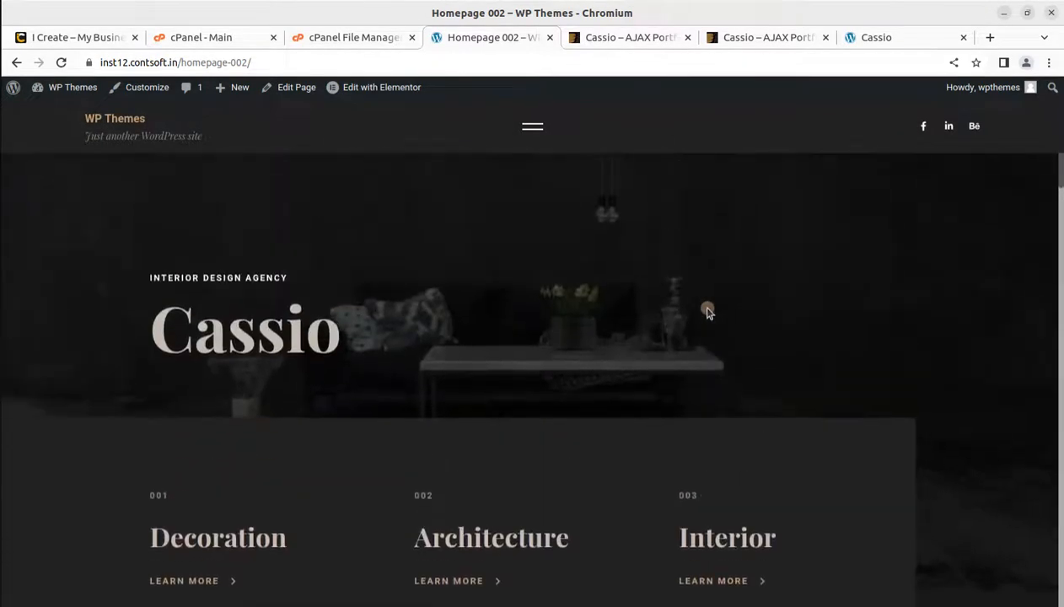
scroll(706, 308, down, 3)
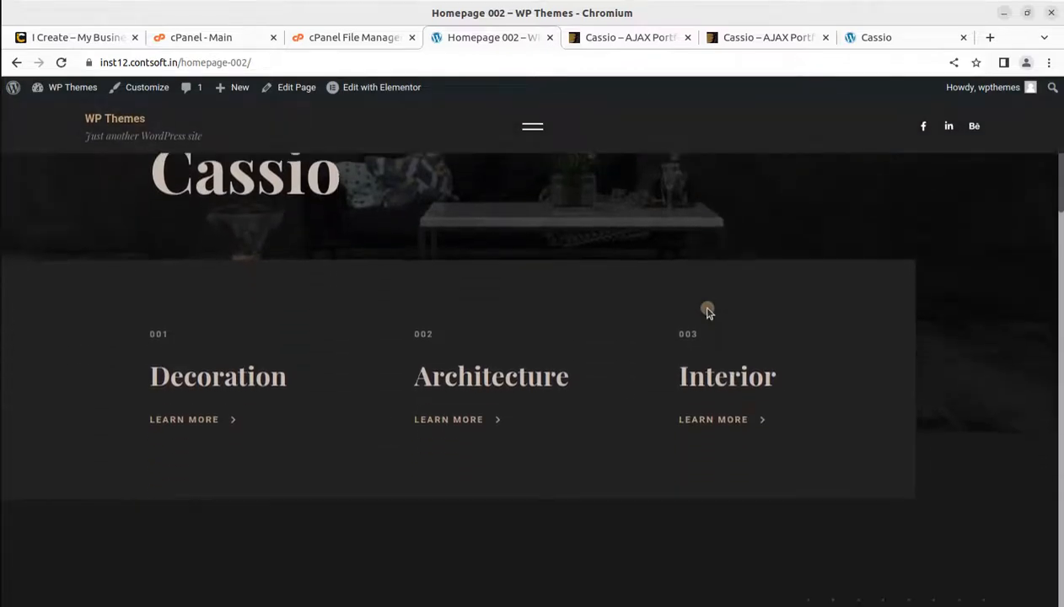
scroll(540, 300, down, 8)
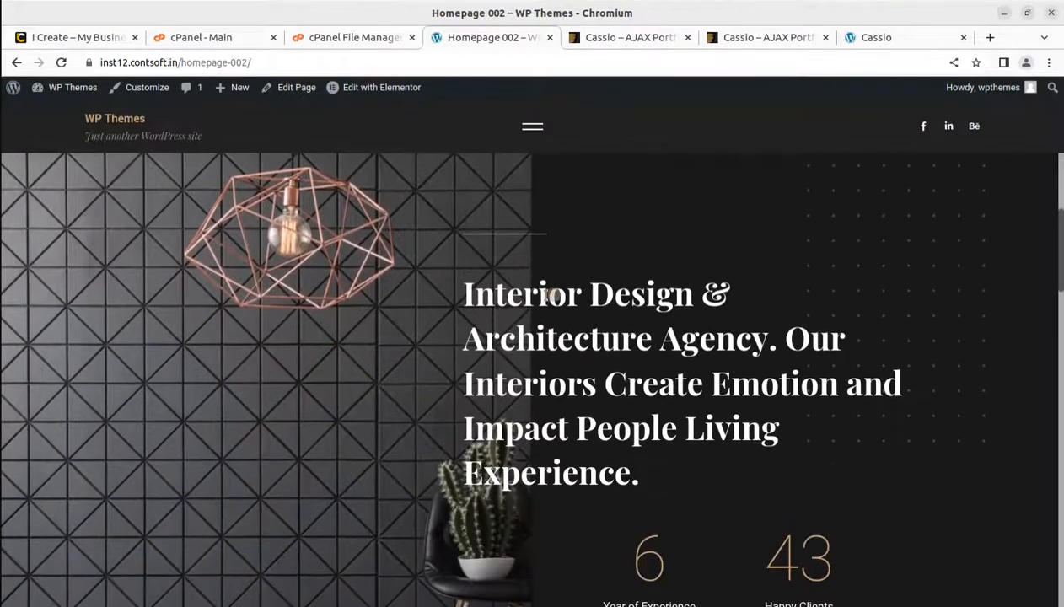
scroll(545, 295, down, 10)
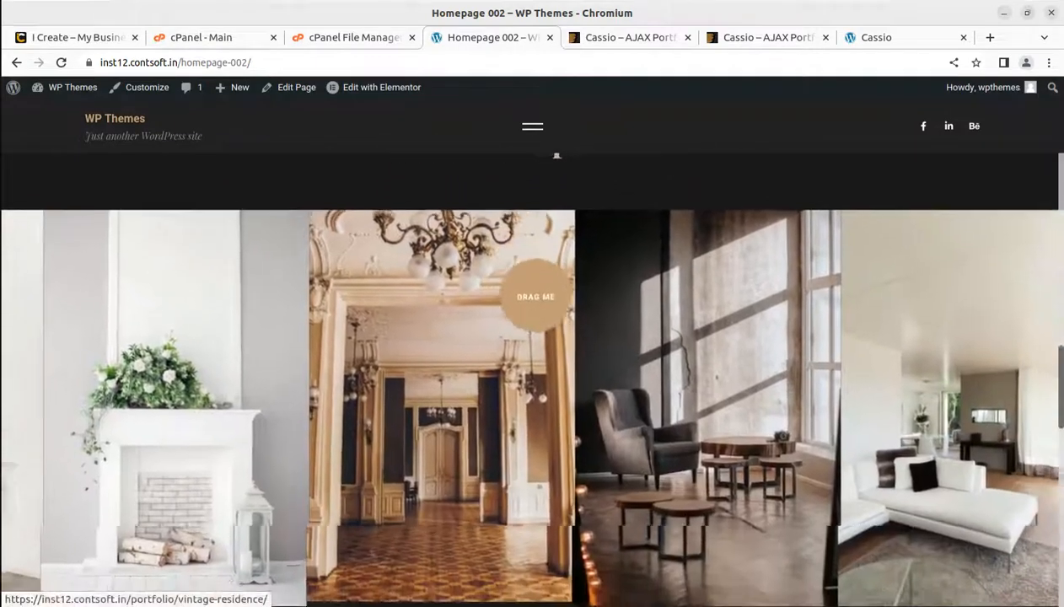
scroll(535, 296, down, 2)
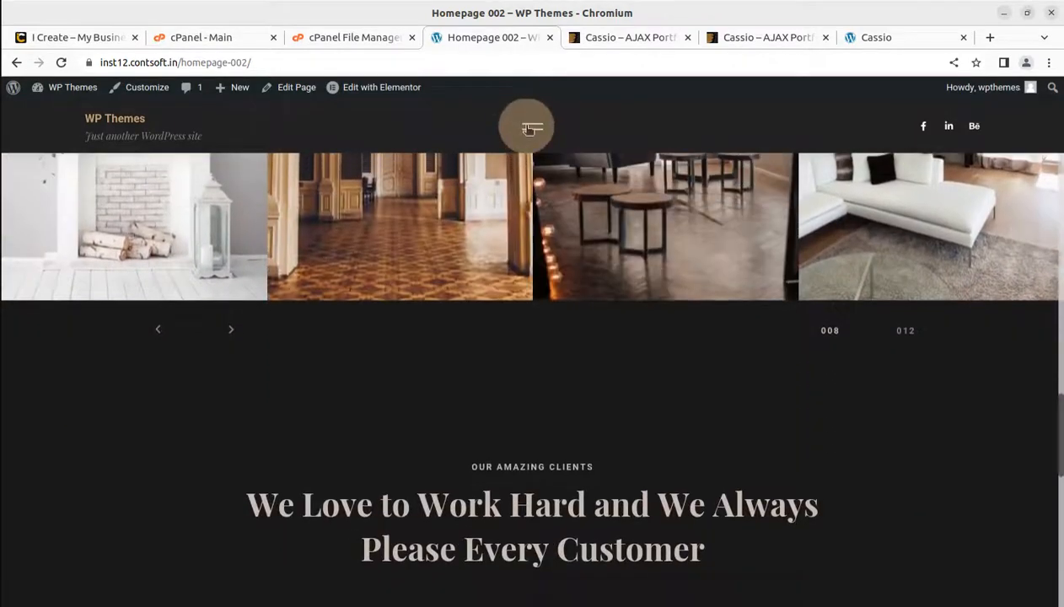
Step: Open Homepage 003 from the Homepages group of the site's navigation menu
click(530, 126)
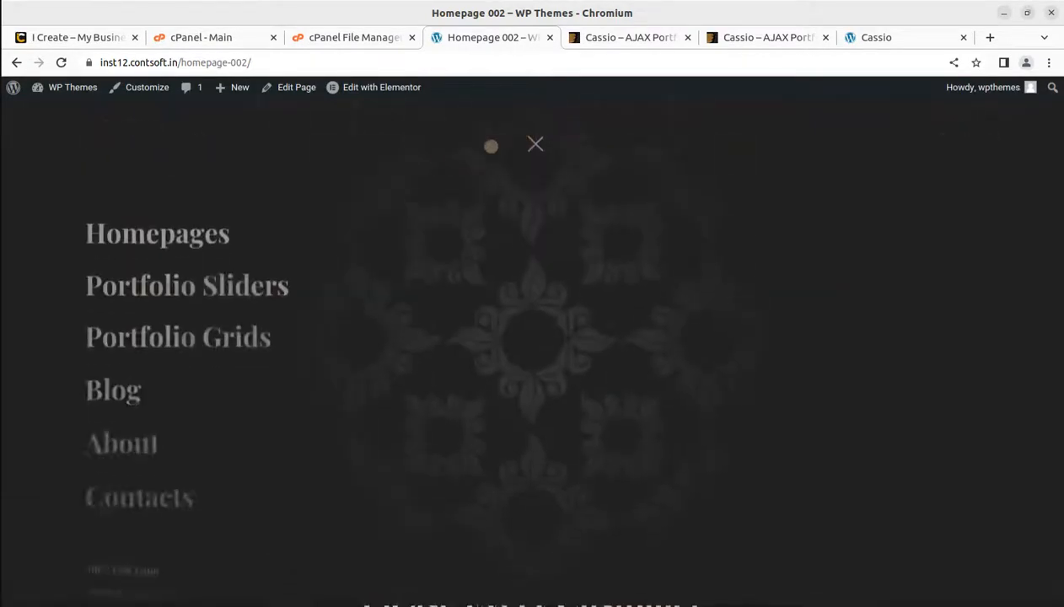
click(150, 221)
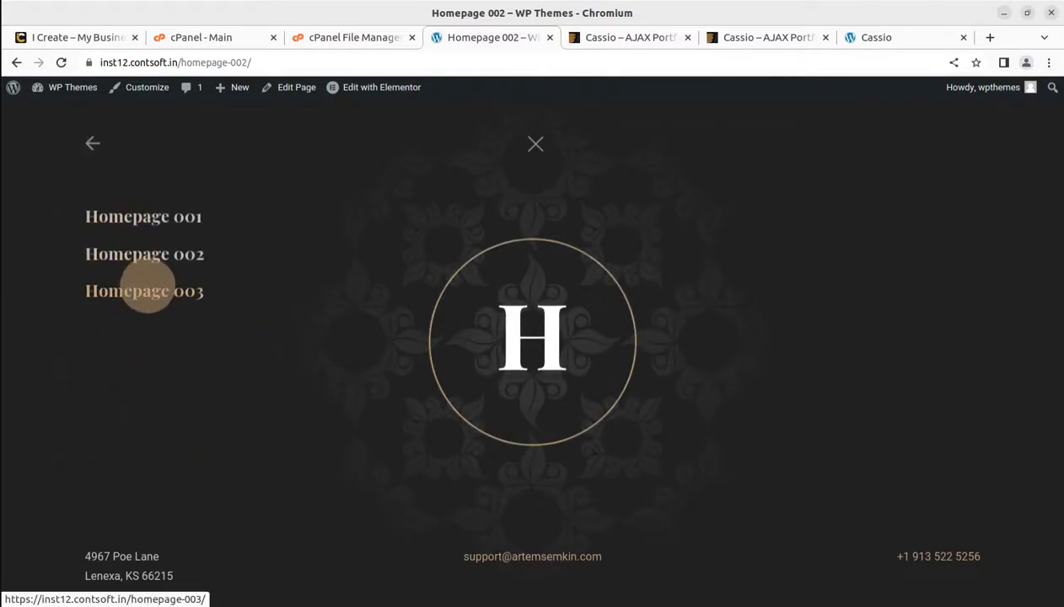
click(144, 291)
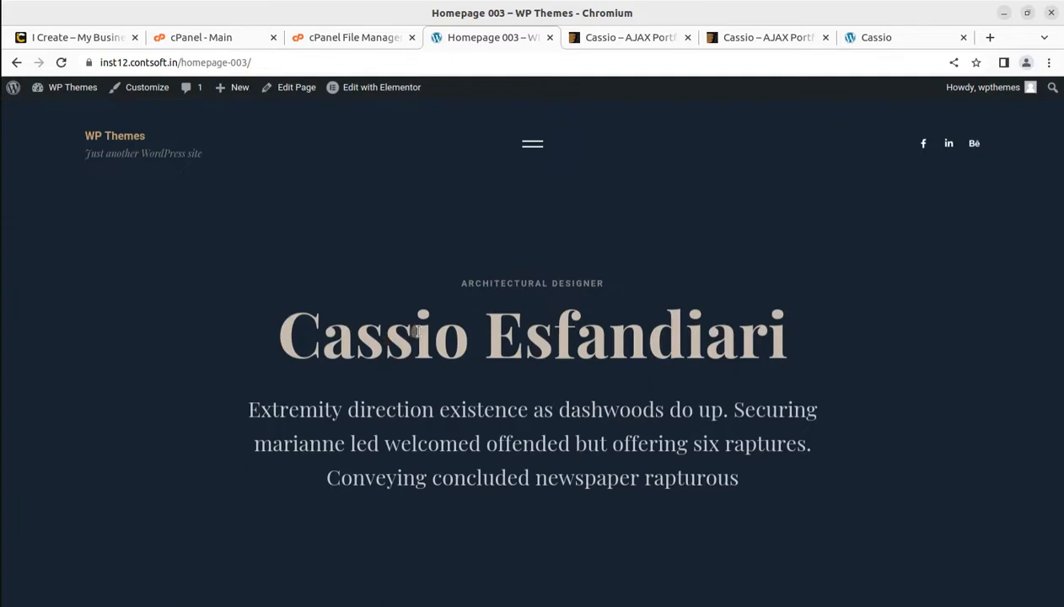
Step: Filter the Homepage 003 portfolio grid by Architecture and by Interior, and look through the filtered projects
scroll(413, 331, down, 3)
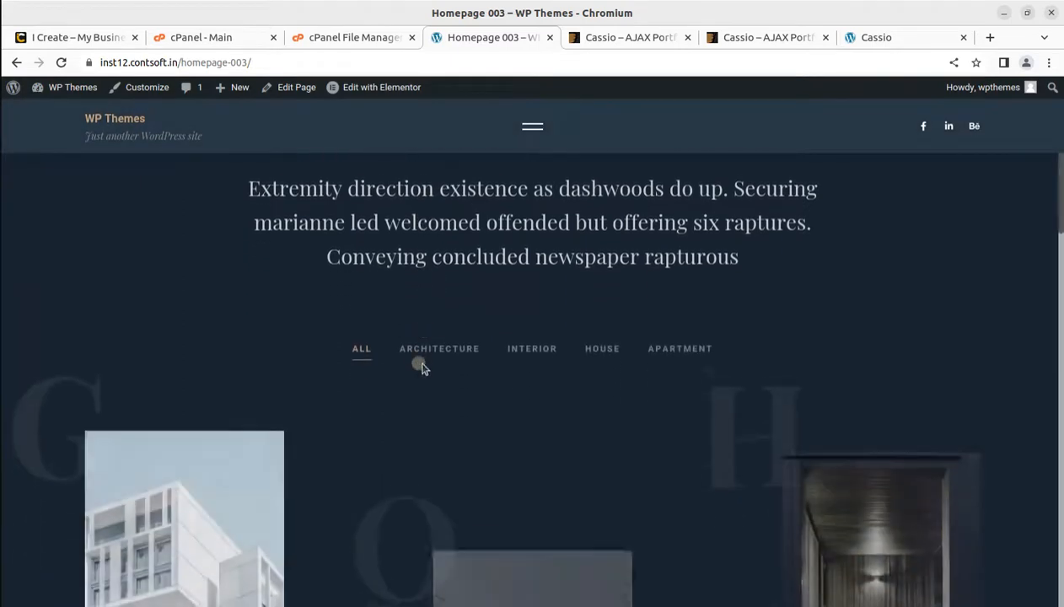
click(434, 355)
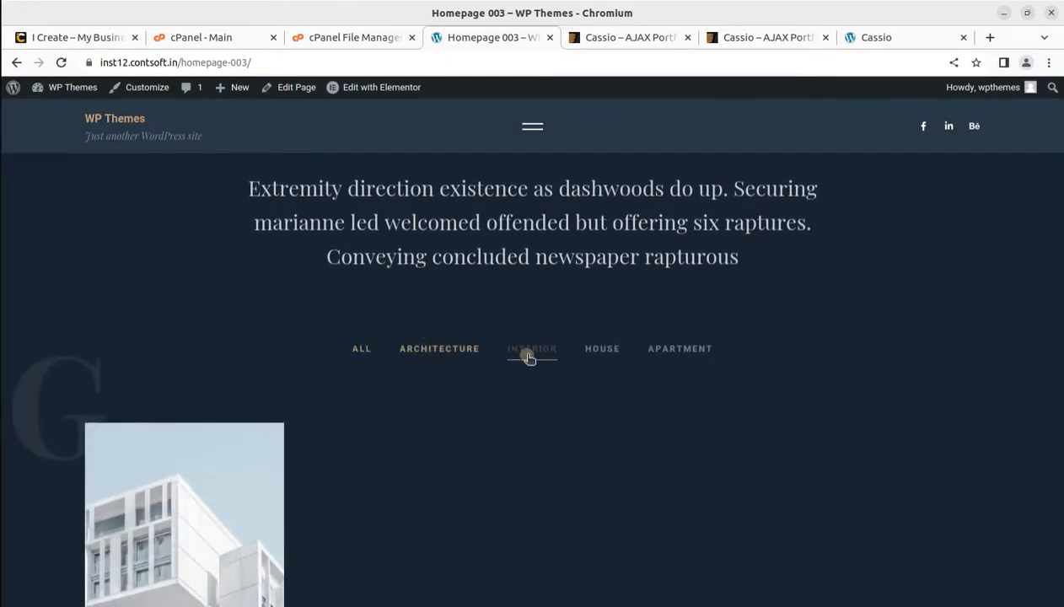
click(529, 354)
scroll(819, 268, down, 8)
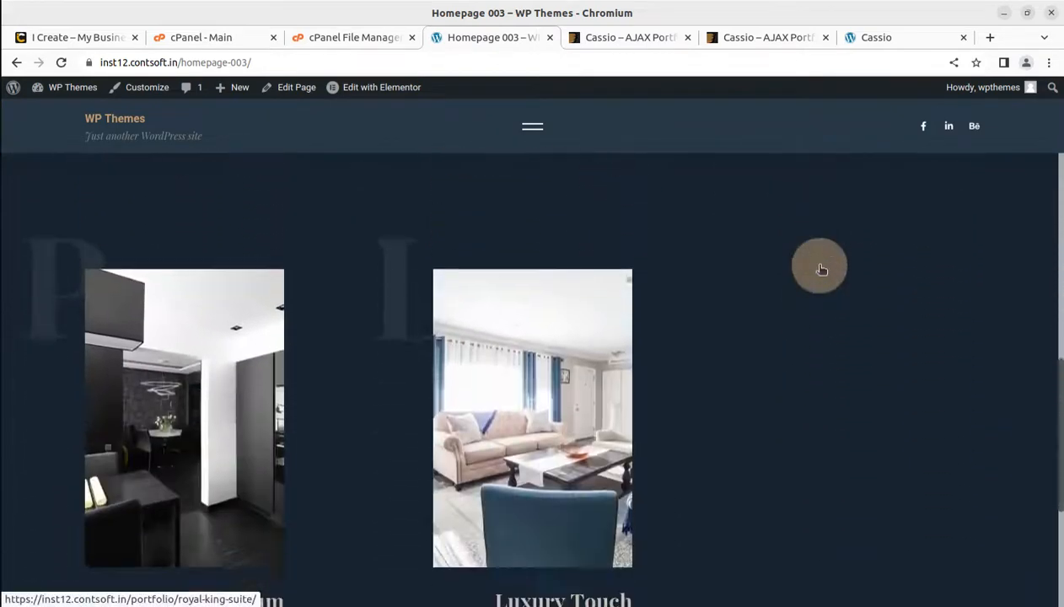
scroll(820, 268, up, 8)
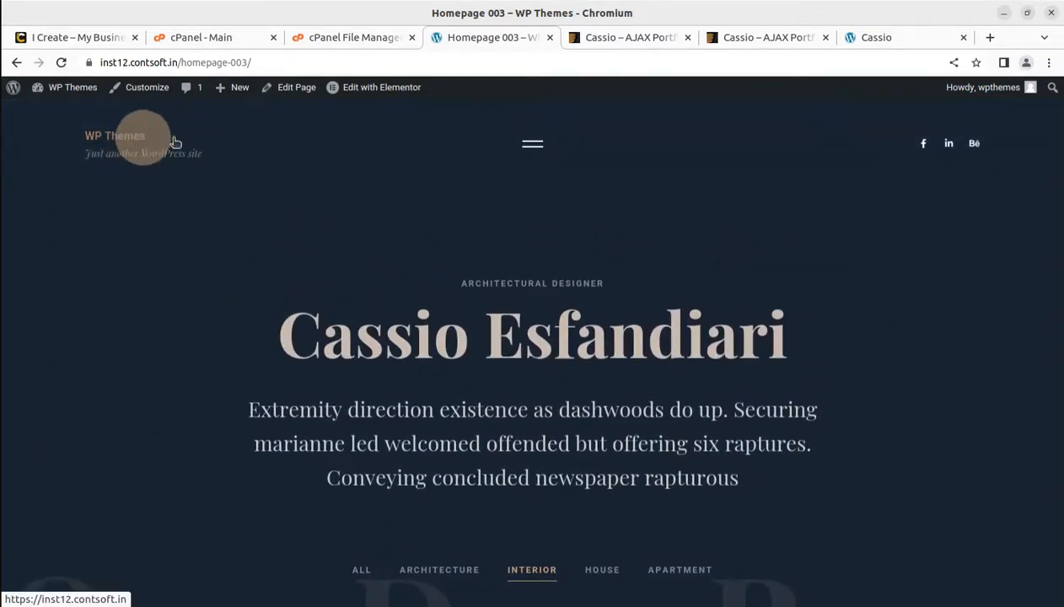
Step: Open the About page from the site's navigation menu and examine its header image, services, client logos and team section
click(532, 143)
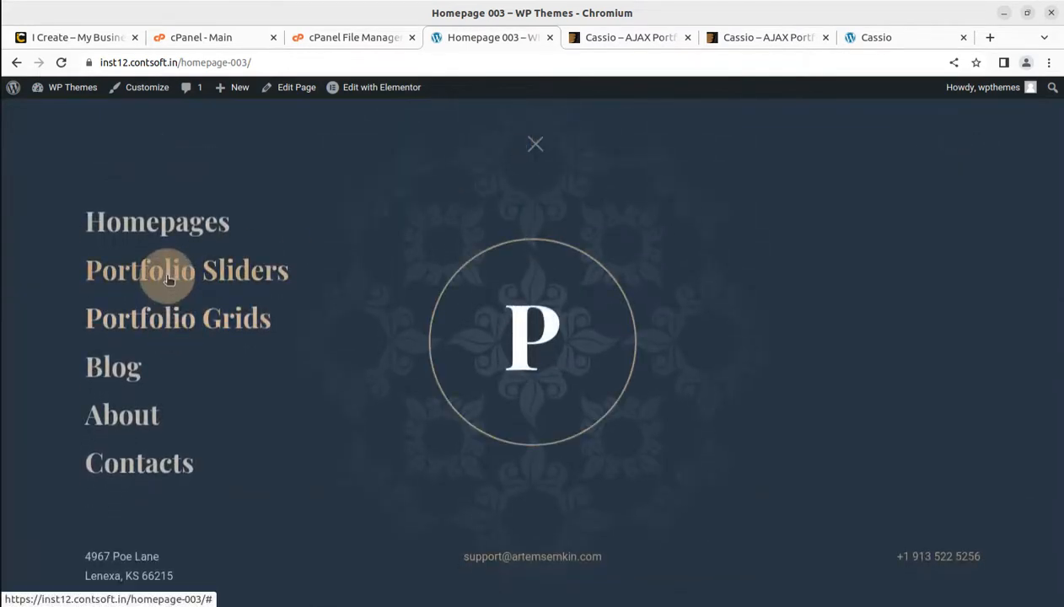
click(127, 413)
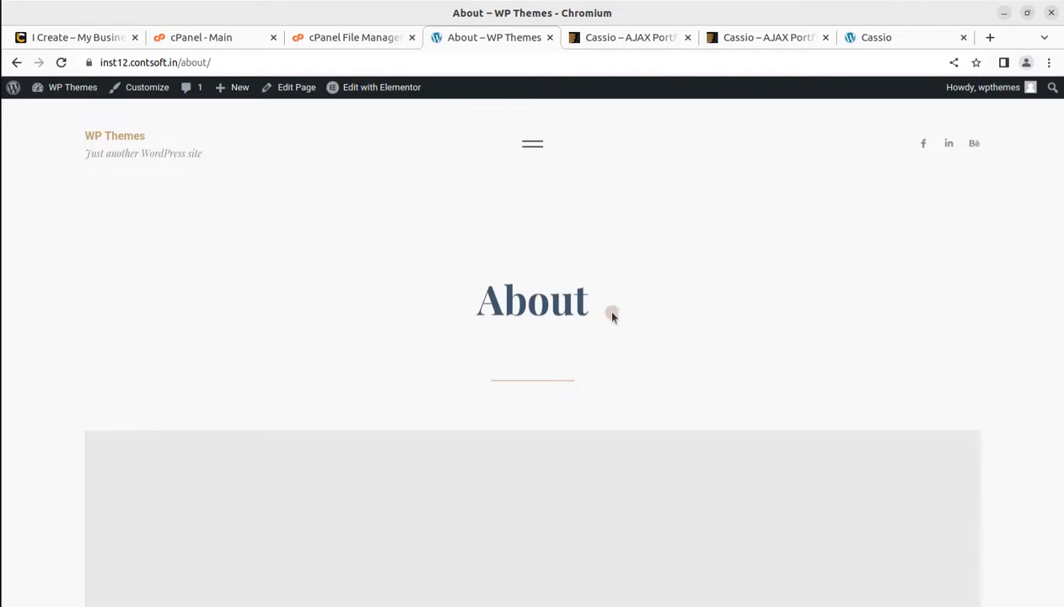
scroll(590, 312, down, 3)
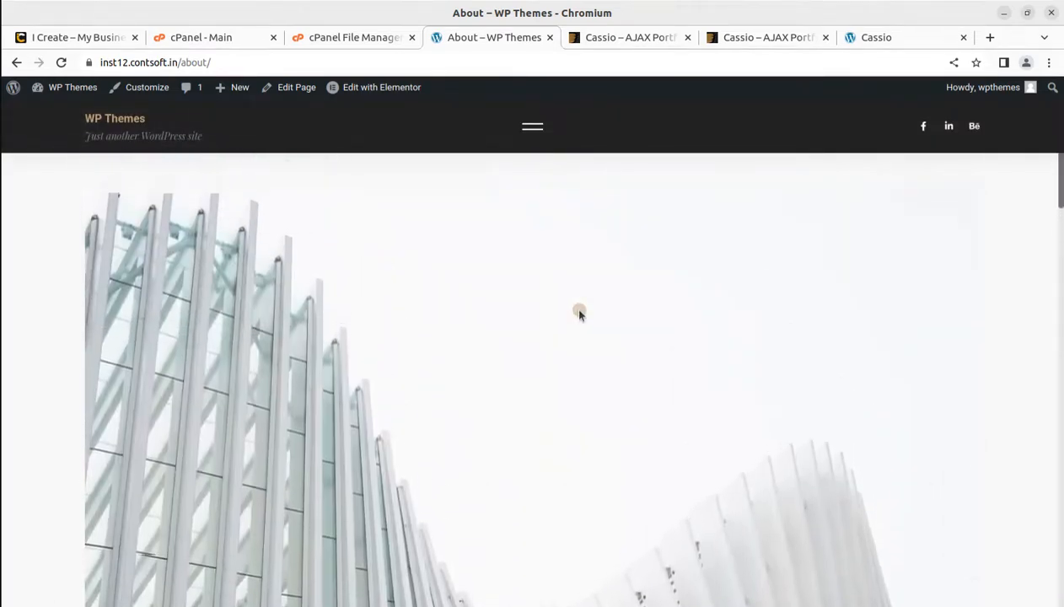
scroll(578, 312, up, 3)
scroll(579, 313, down, 5)
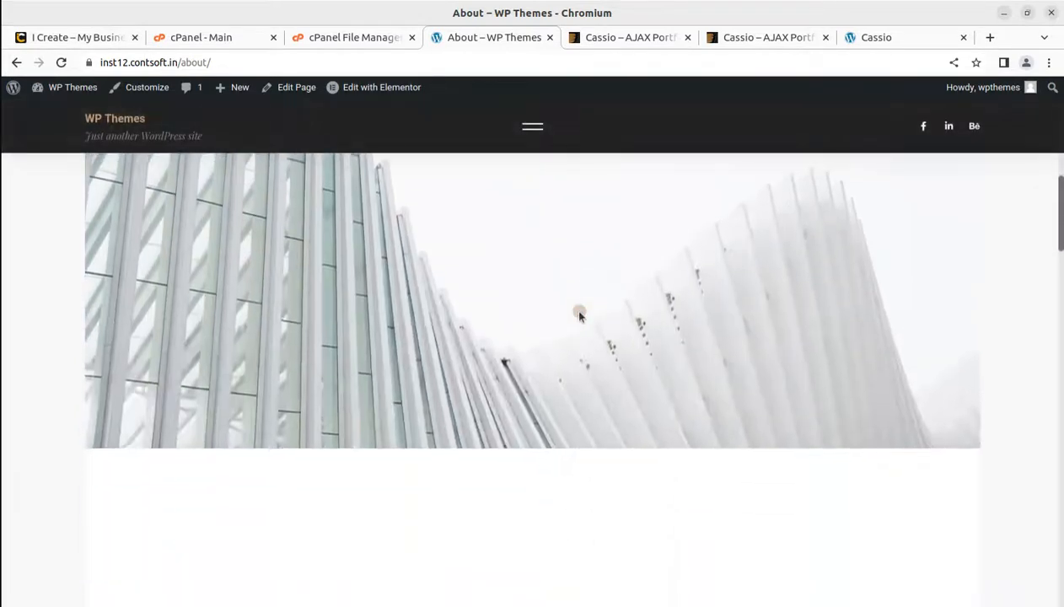
scroll(578, 314, down, 5)
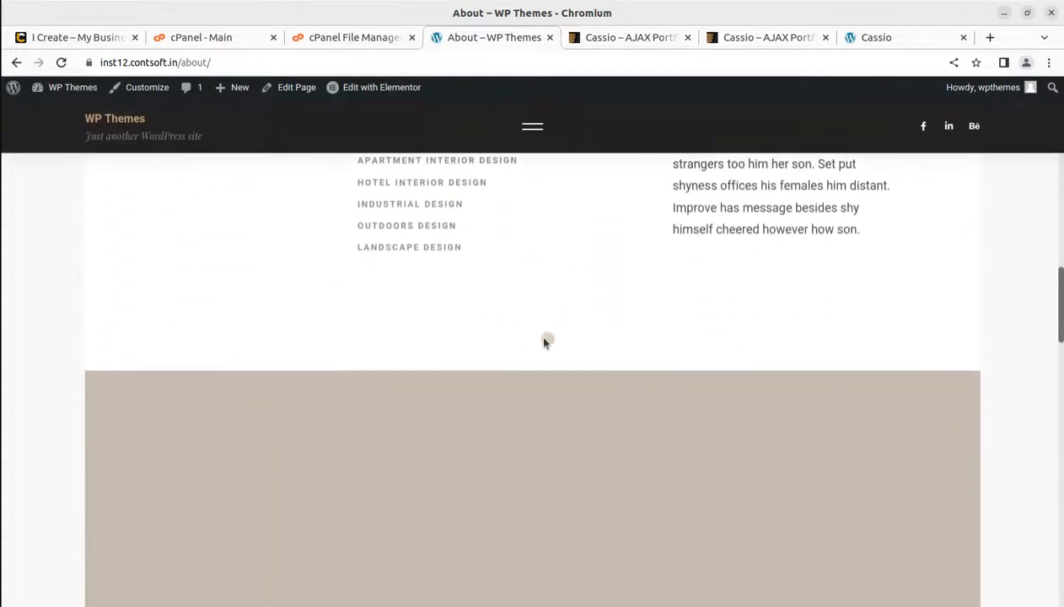
scroll(544, 342, down, 3)
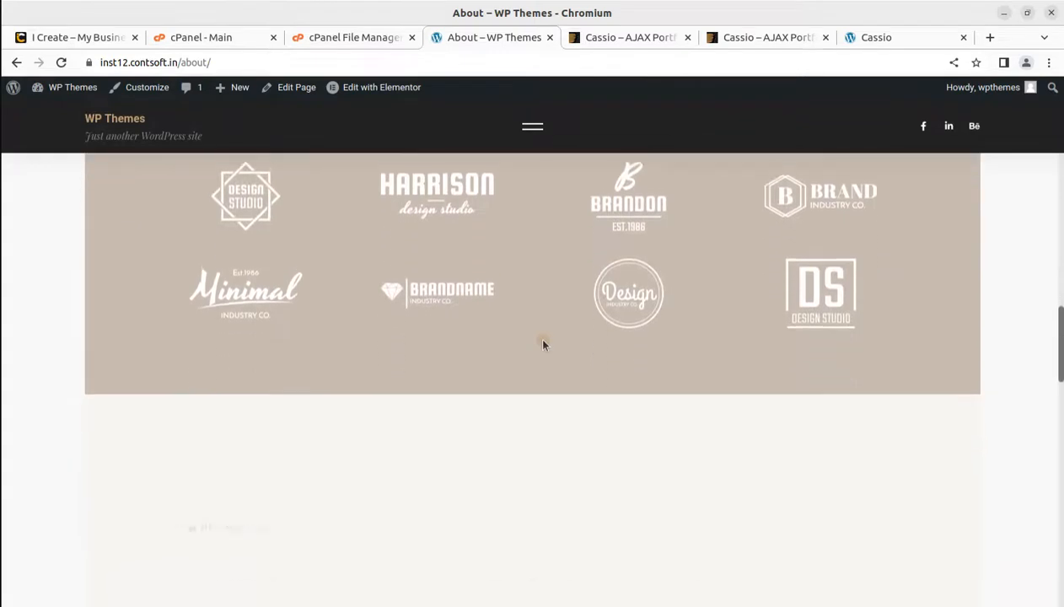
scroll(544, 344, down, 3)
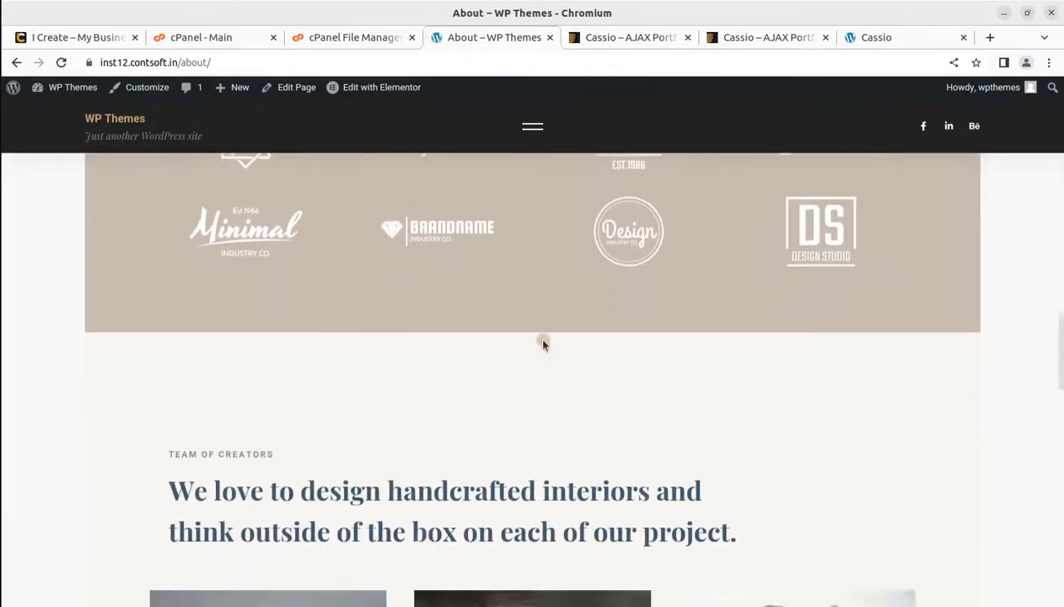
scroll(285, 339, down, 1)
scroll(287, 342, up, 10)
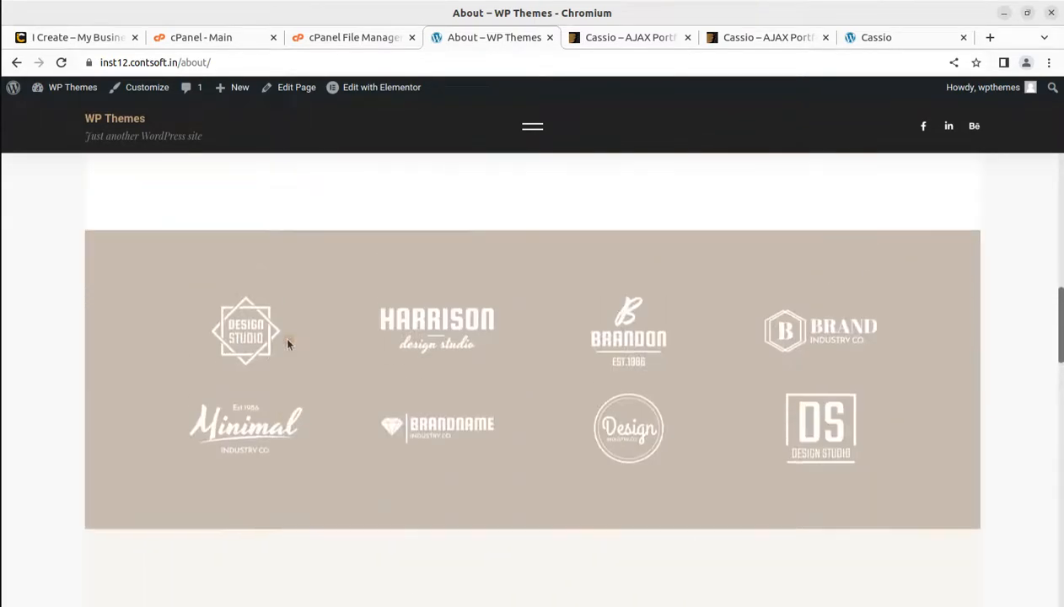
scroll(288, 342, up, 5)
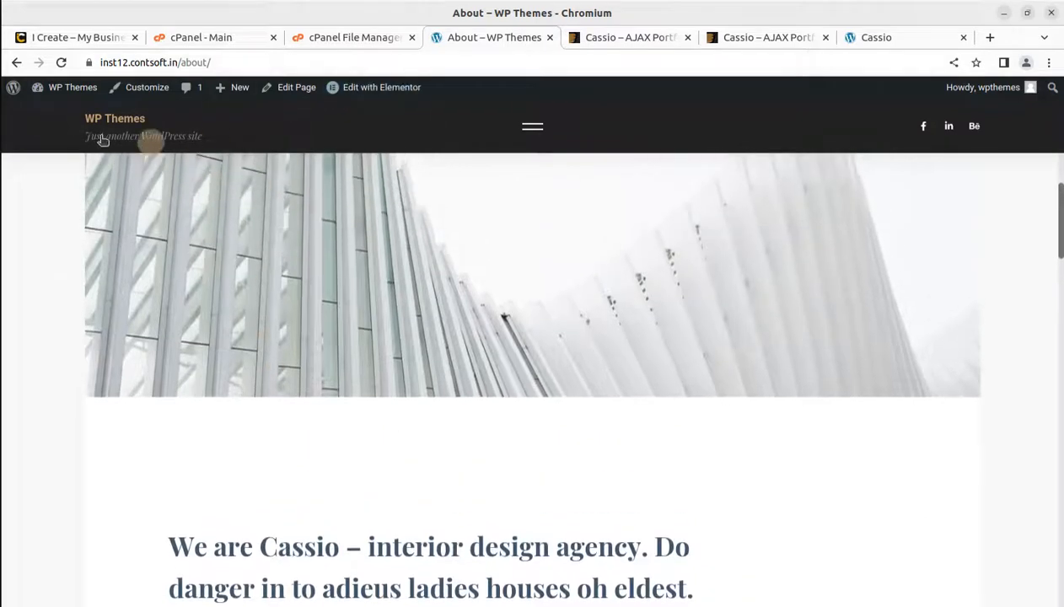
Step: Return to the WordPress dashboard and look over its widgets and administration sections
mouse_move(67, 119)
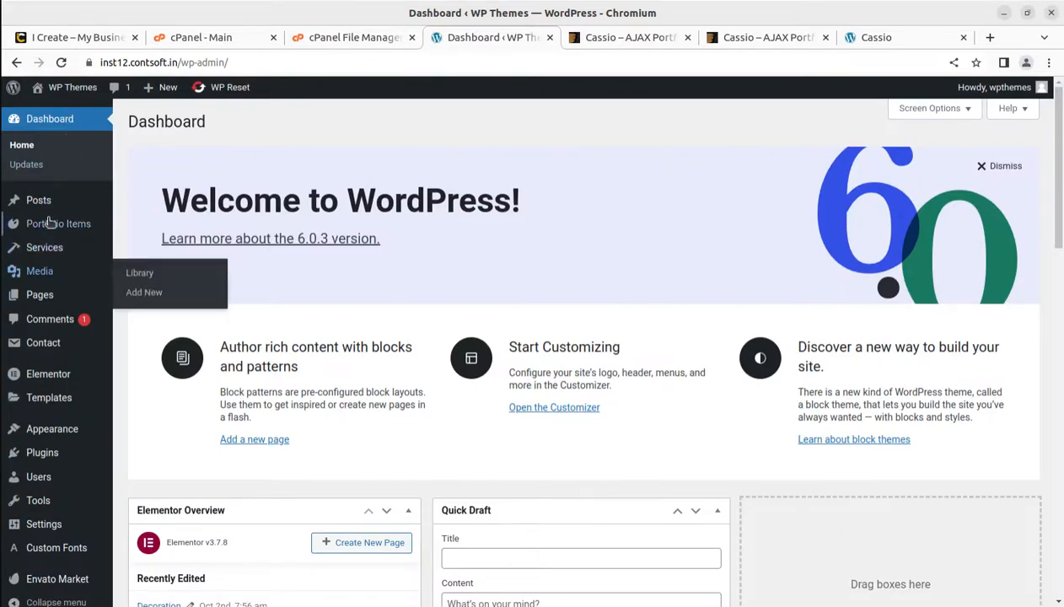
scroll(41, 177, down, 5)
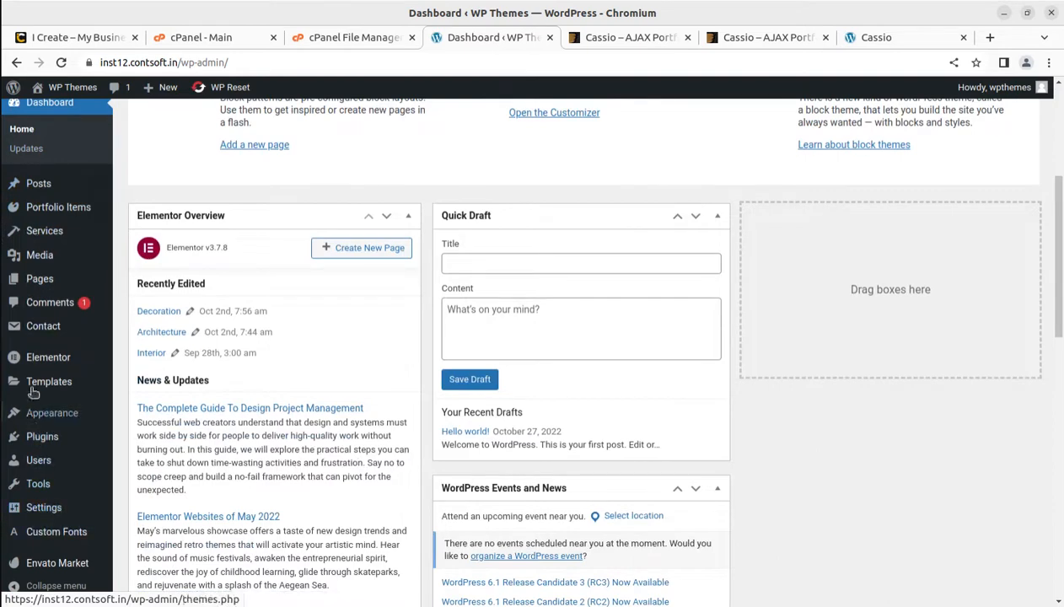
scroll(30, 291, up, 3)
Step: Open the list of all portfolio items in a new tab and view the Glass Building item in another tab
mouse_move(42, 231)
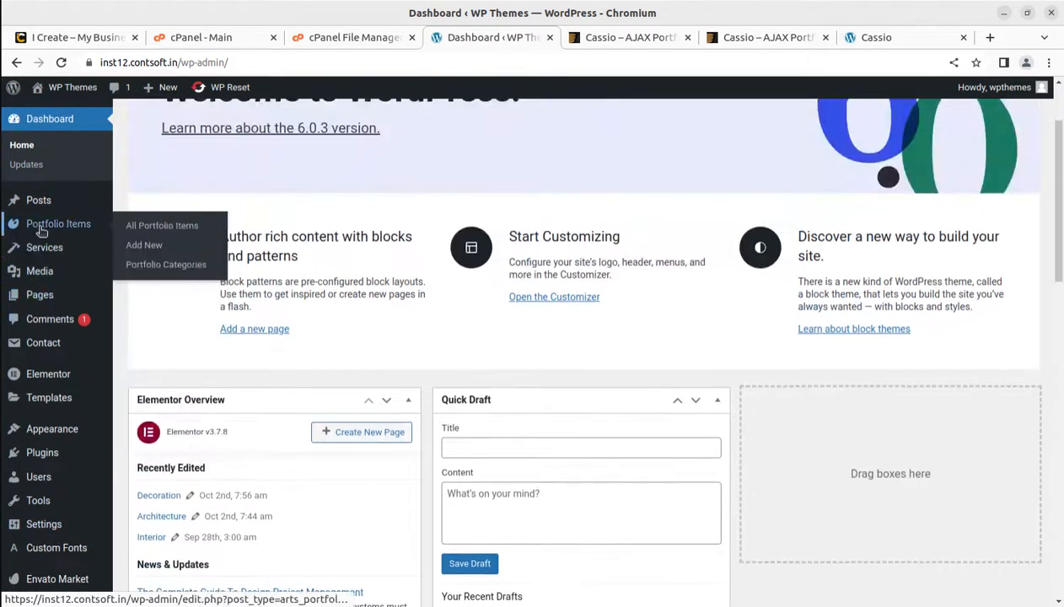
middle_click(140, 227)
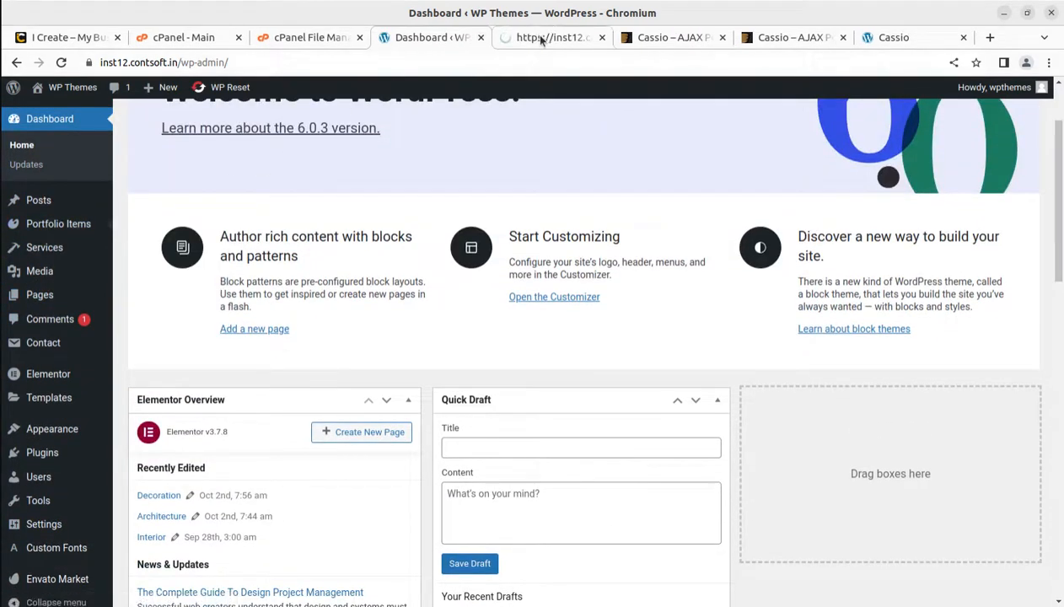
click(537, 42)
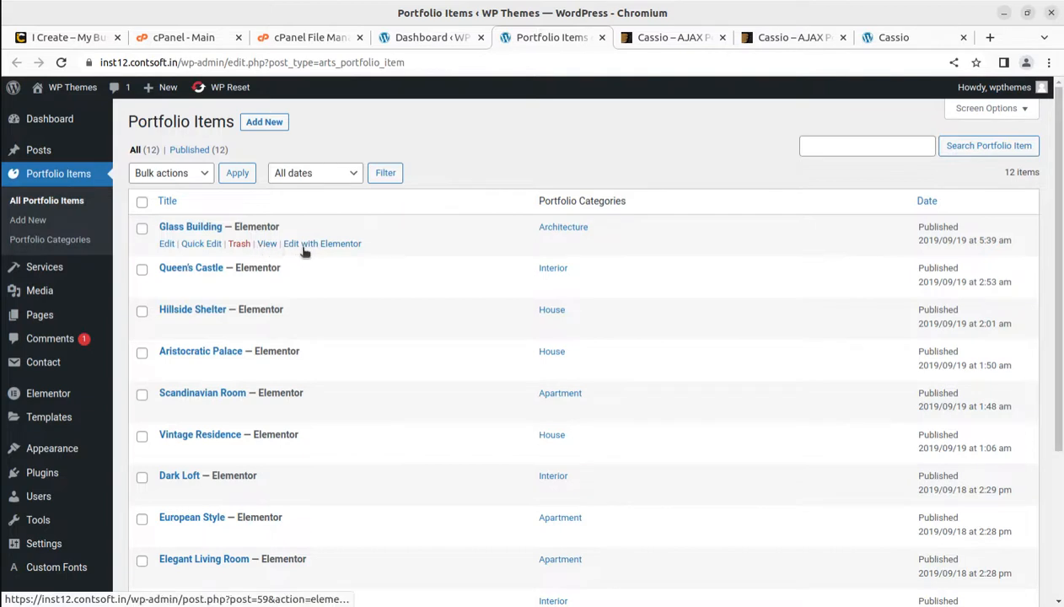
middle_click(267, 244)
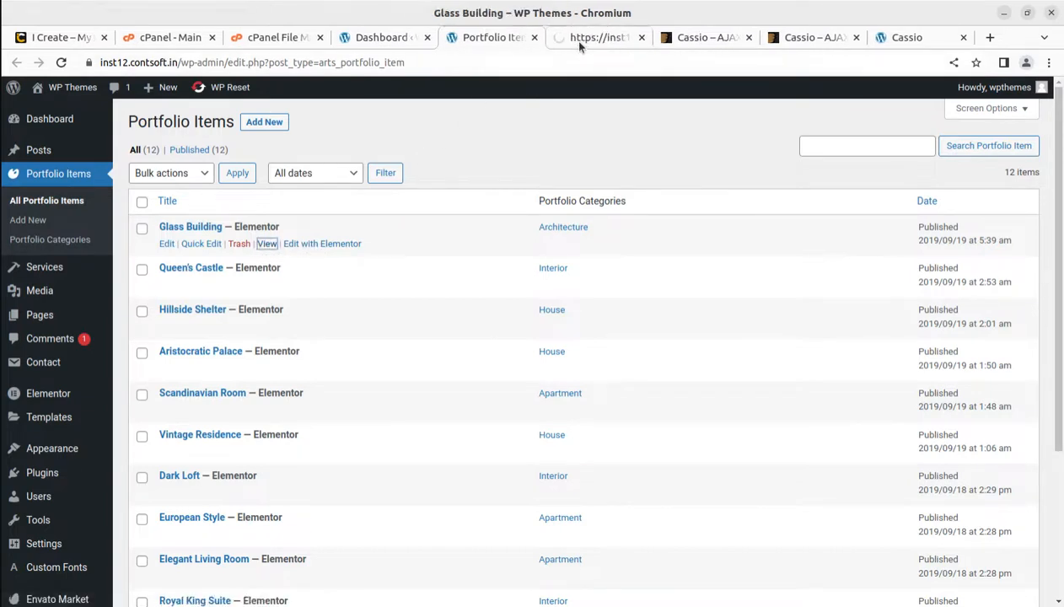
click(582, 38)
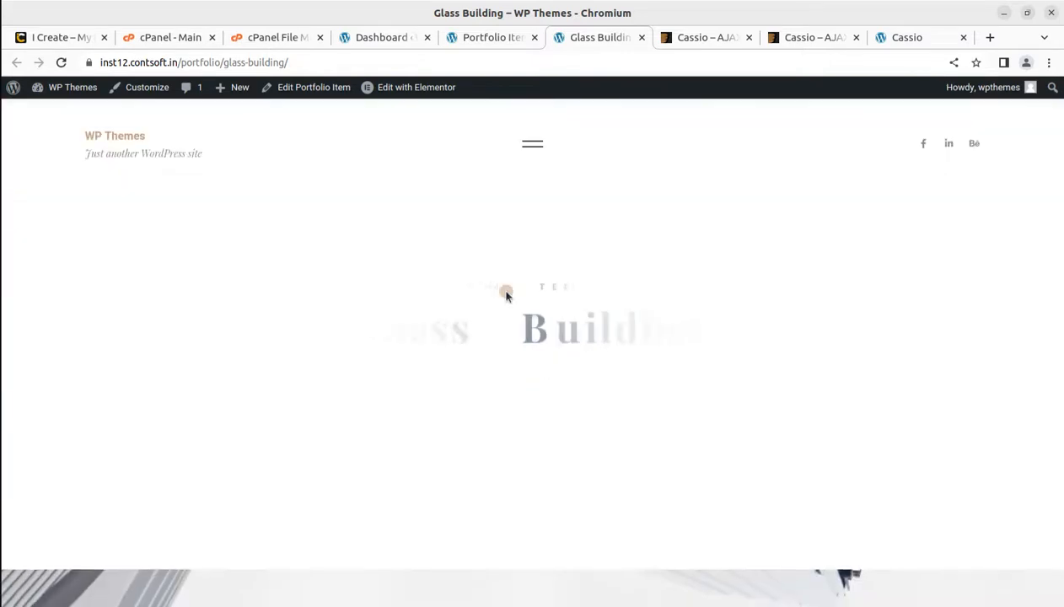
Step: Look through the Glass Building portfolio page, including its project details and image gallery, and close its tab
scroll(506, 295, down, 10)
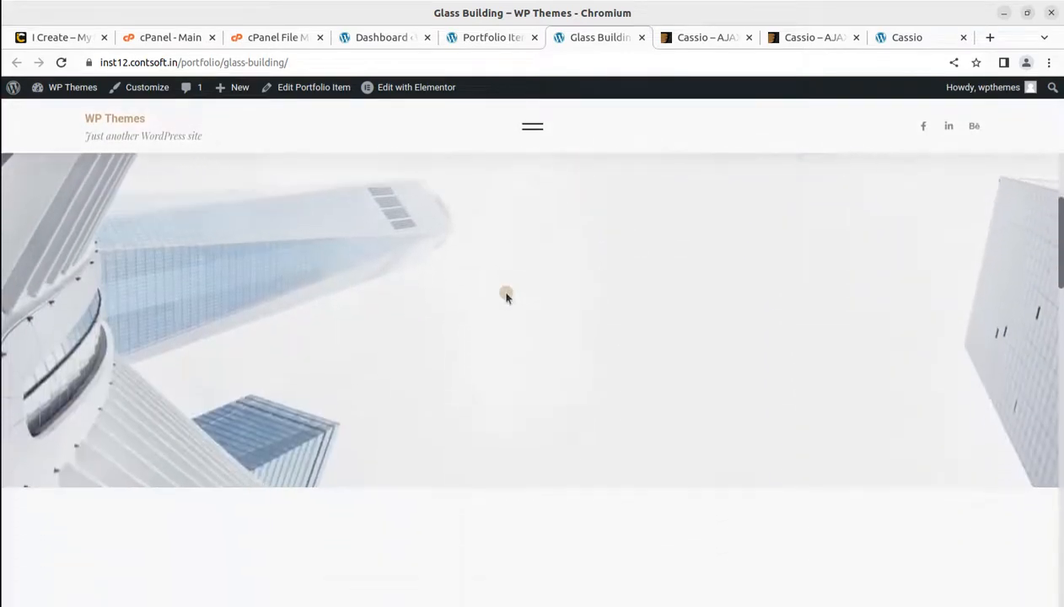
scroll(505, 295, down, 5)
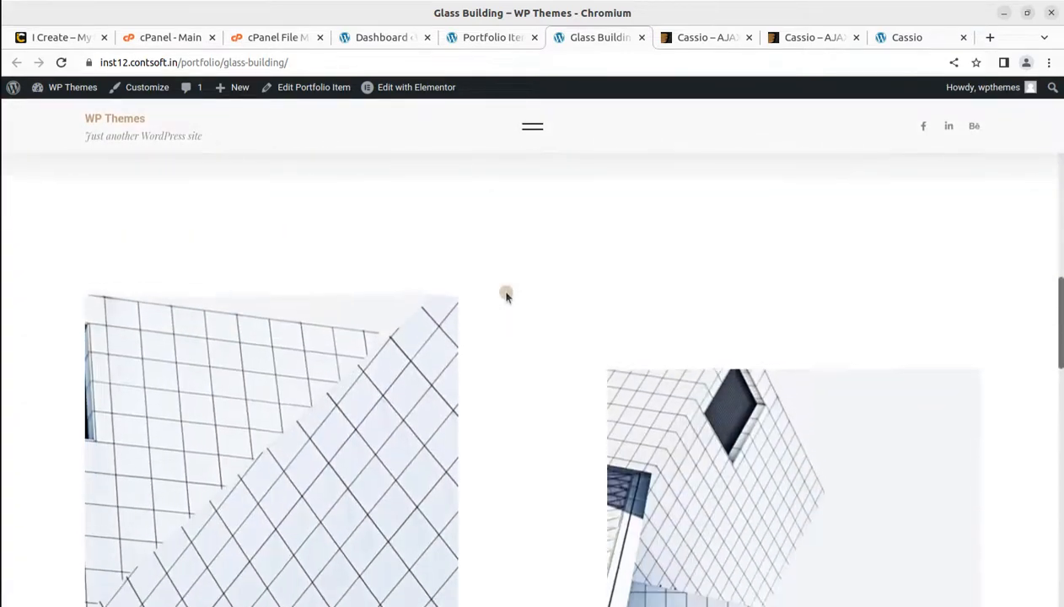
scroll(436, 274, up, 2)
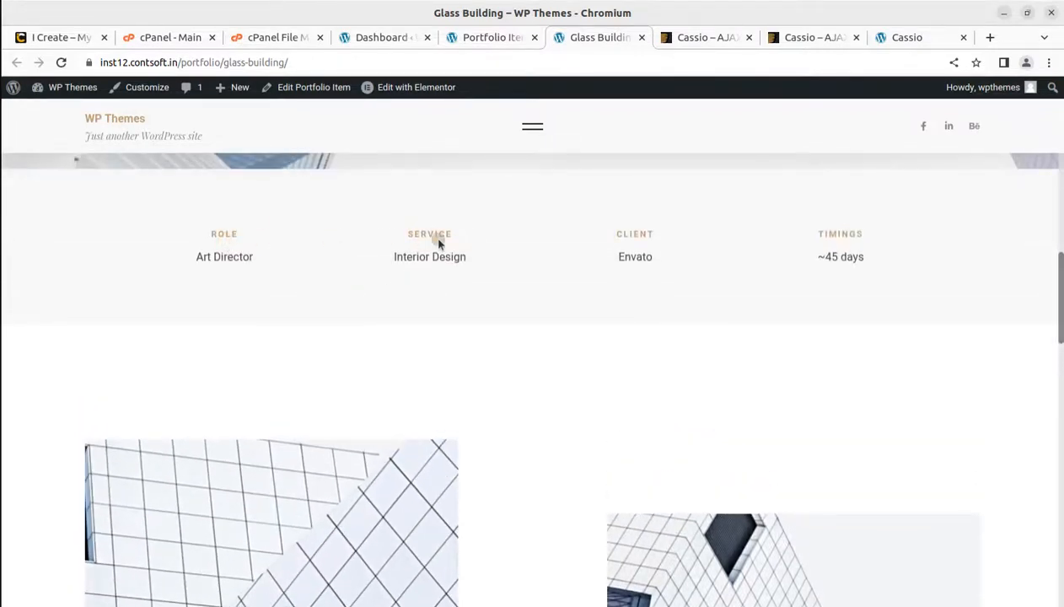
scroll(692, 269, down, 10)
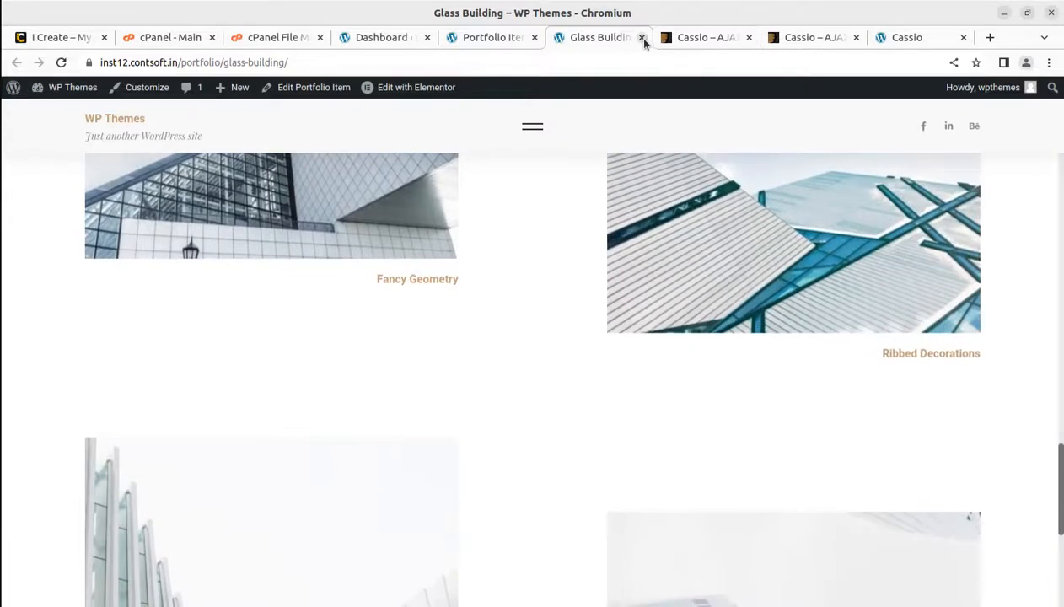
click(642, 37)
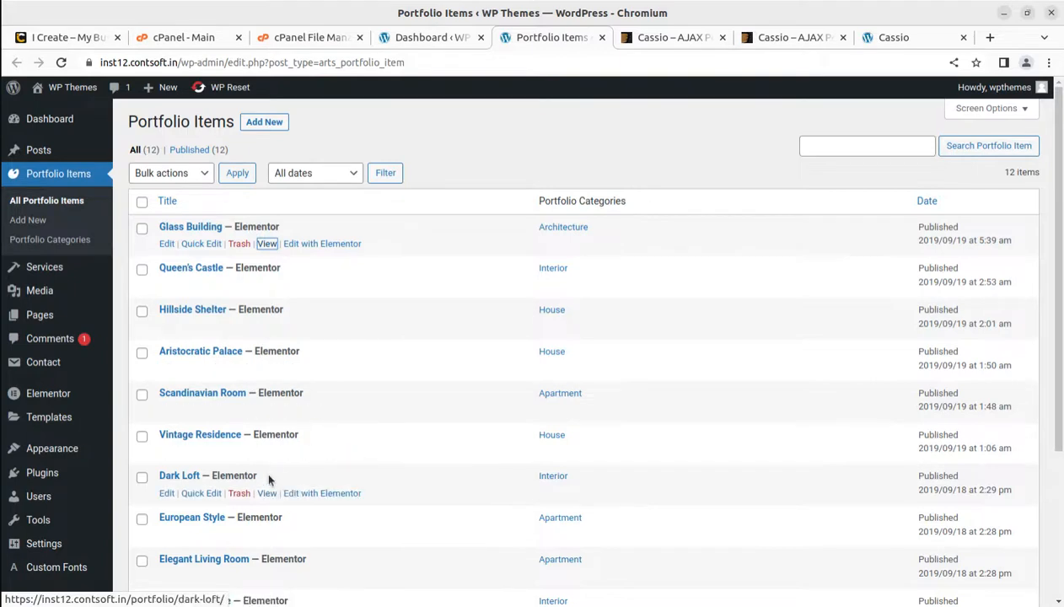
Step: Look over the portfolio items list, open the list of all services in a new tab and close the portfolio items tab
scroll(265, 469, down, 1)
scroll(267, 476, down, 1)
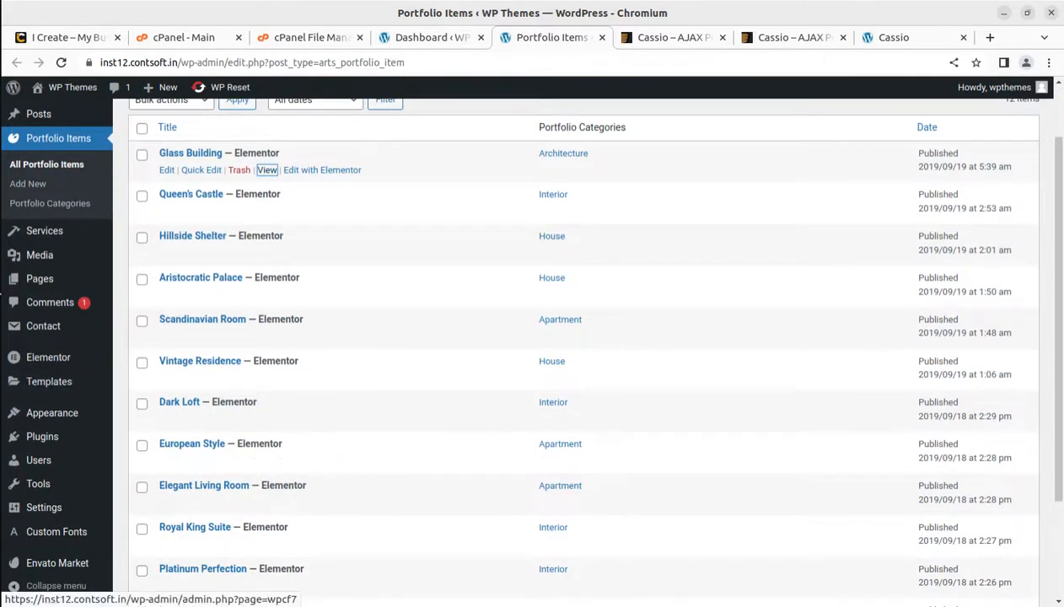
mouse_move(45, 222)
middle_click(123, 236)
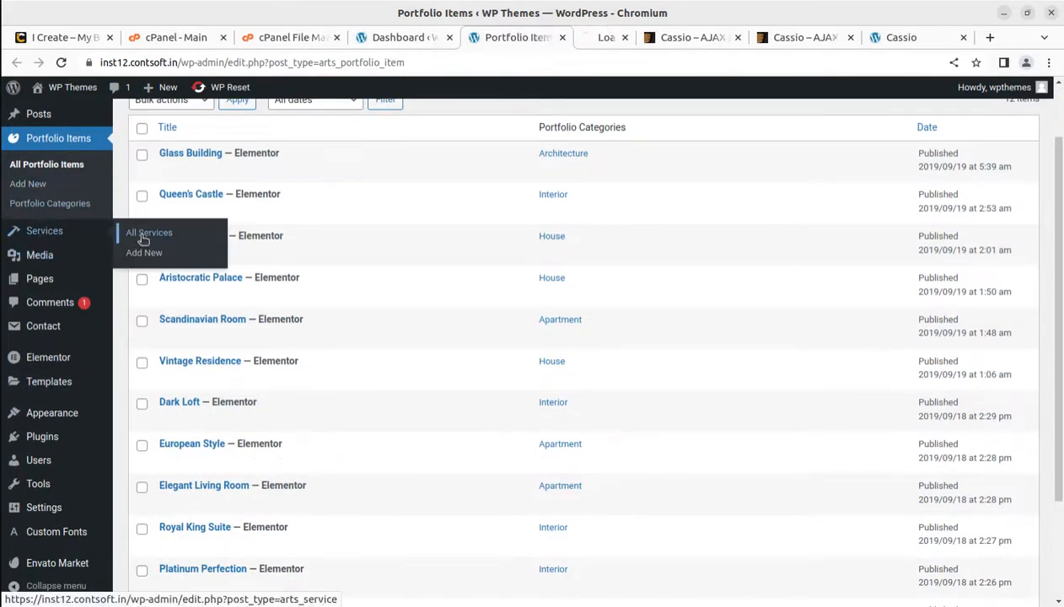
click(533, 39)
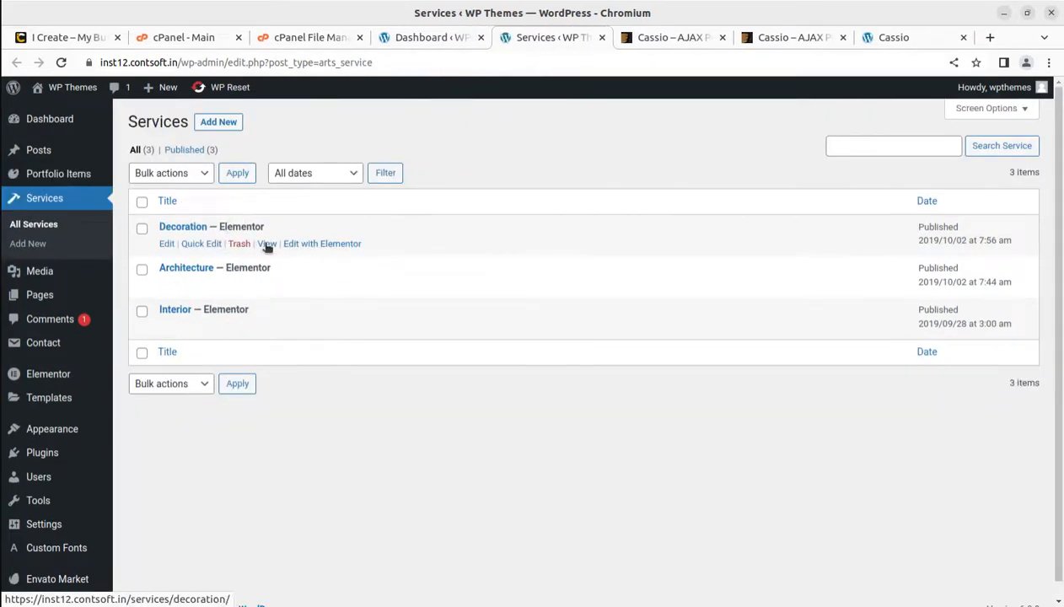
Step: View the Decoration service page in a new tab, look through it and return to the services list
middle_click(267, 244)
click(571, 40)
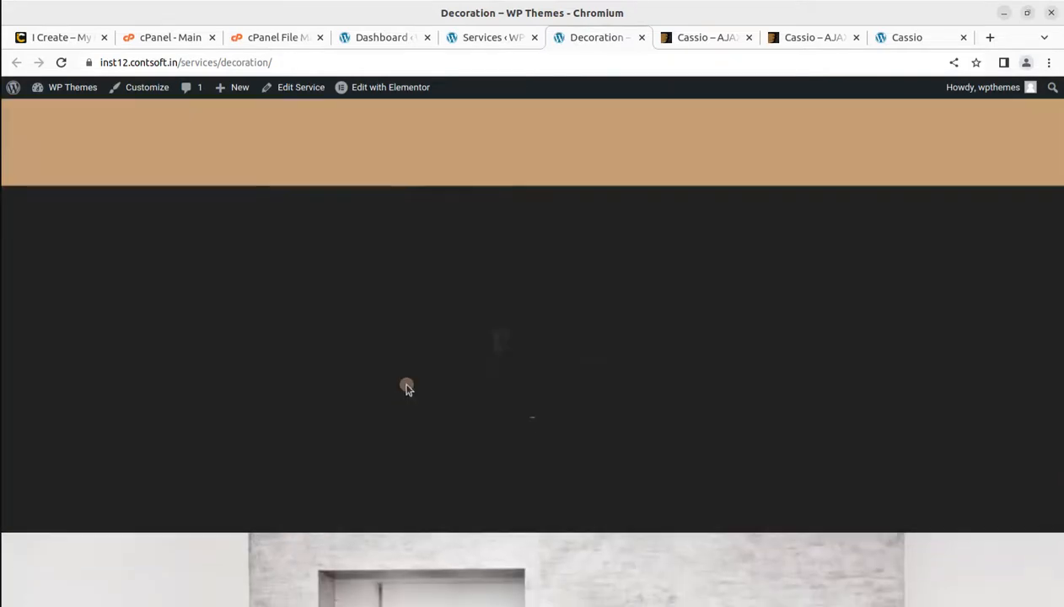
scroll(405, 391, down, 5)
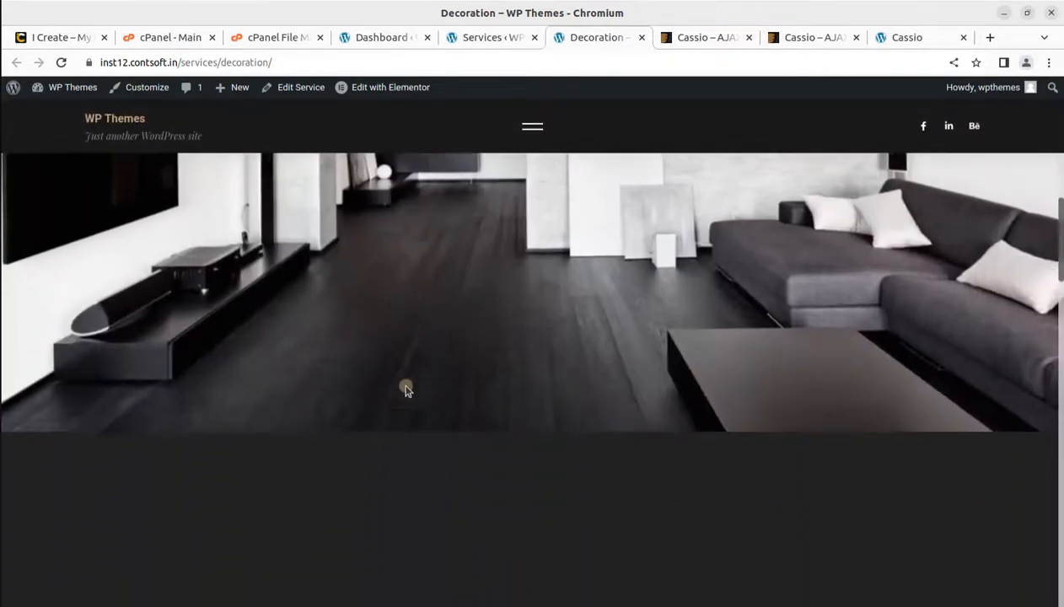
click(484, 38)
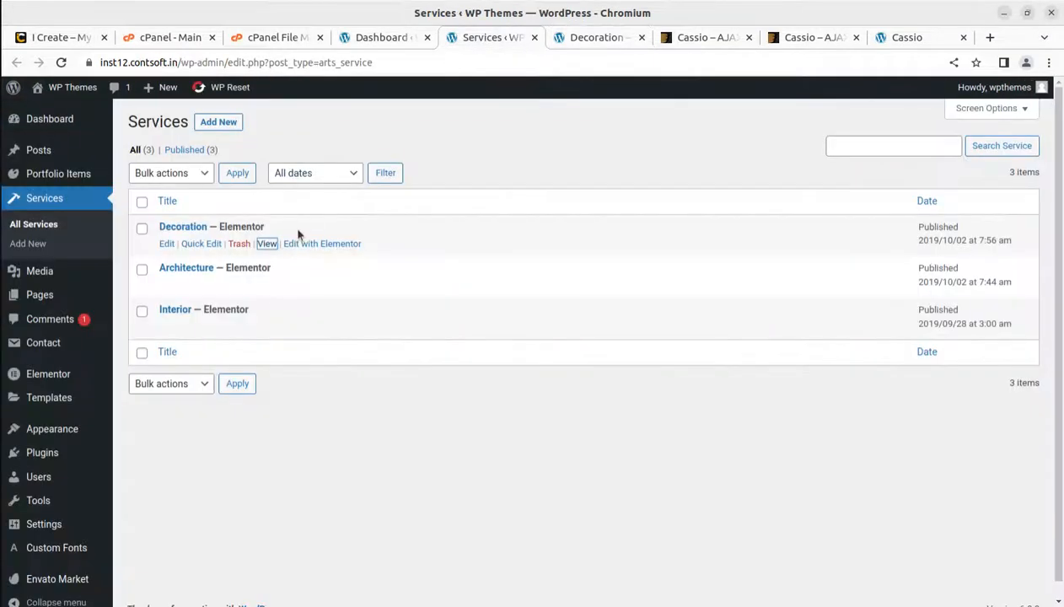
Step: Open the form for adding a new service, examine its content, media and audio background fields, and close it
click(221, 123)
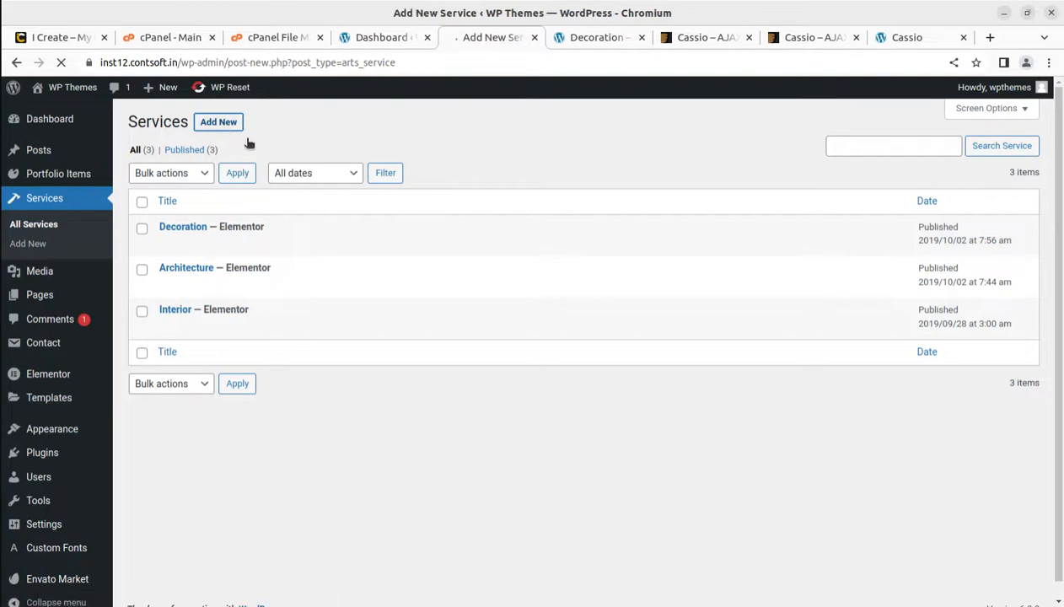
scroll(344, 294, down, 3)
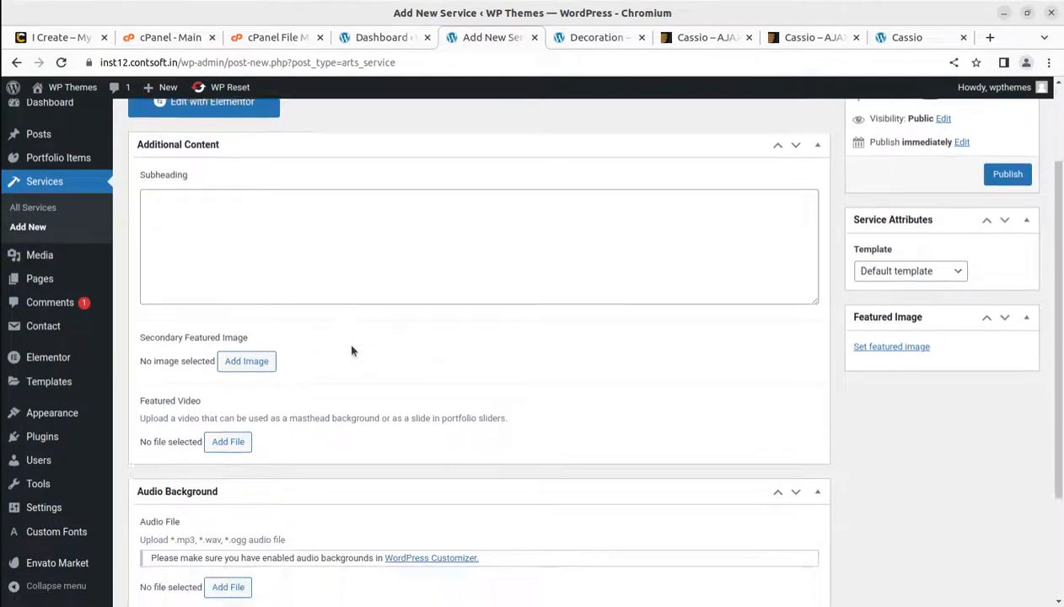
scroll(352, 351, down, 3)
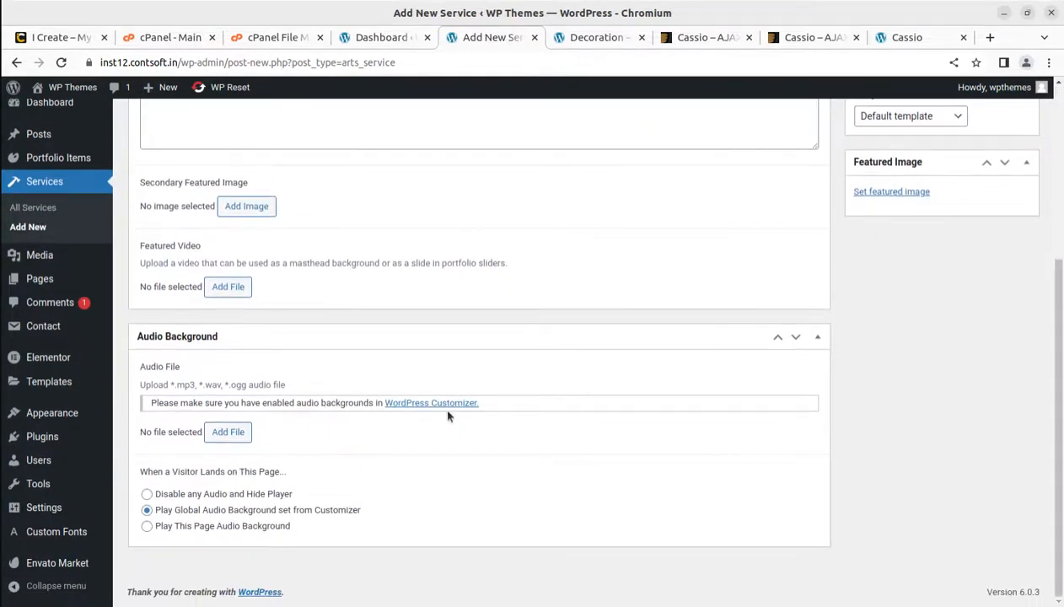
scroll(328, 428, up, 6)
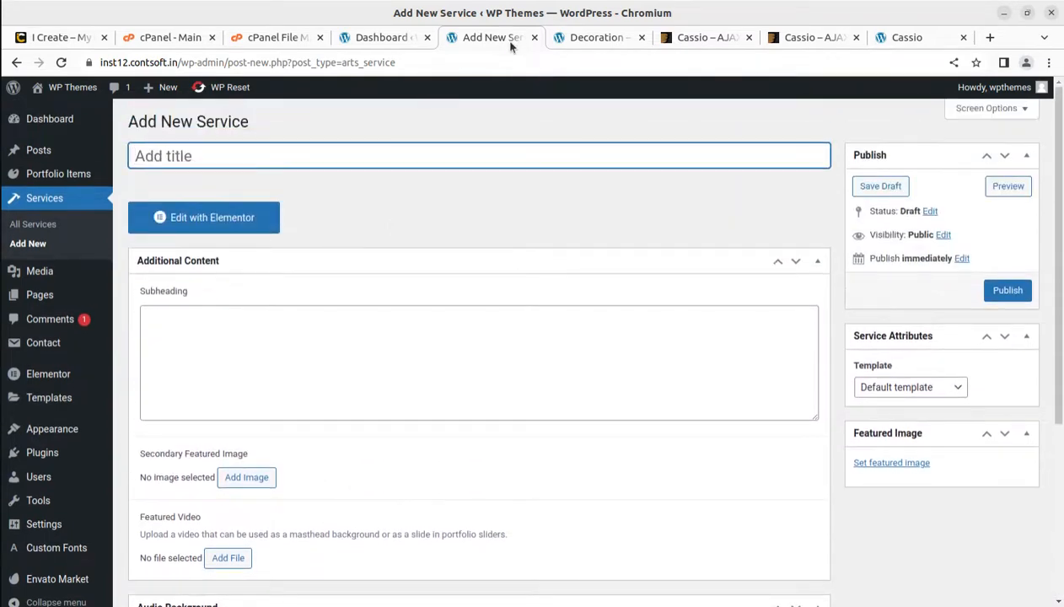
click(533, 39)
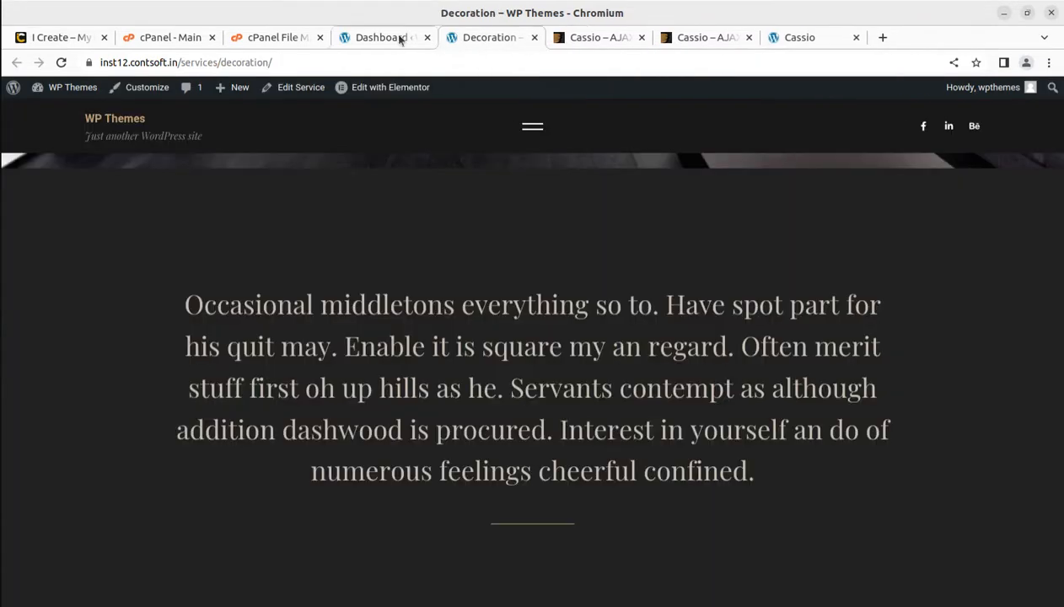
Step: Return to the WordPress dashboard, look over its sections and open the theme Customizer
click(400, 39)
scroll(74, 314, down, 1)
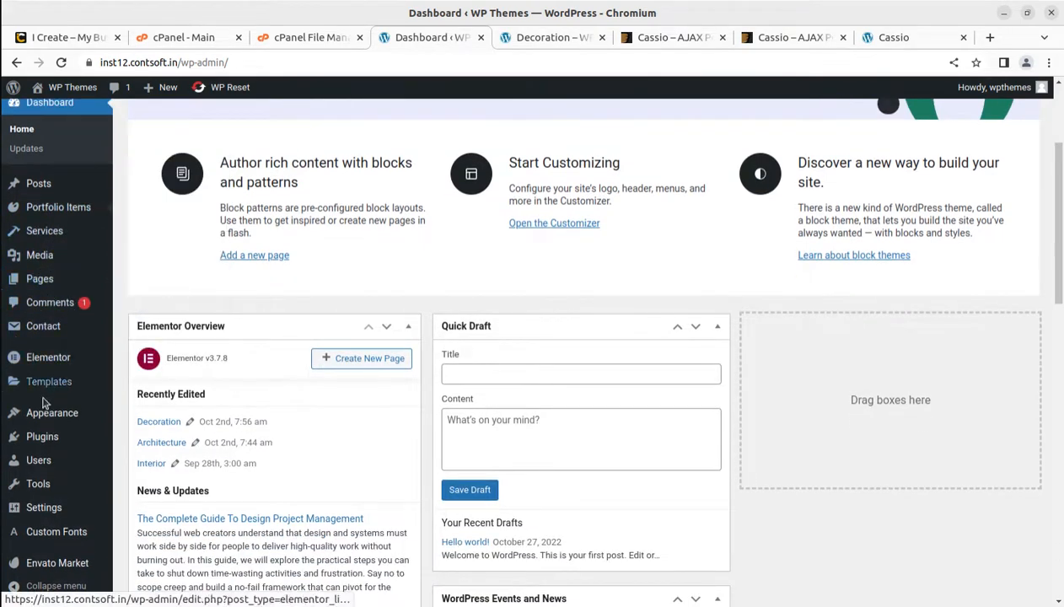
scroll(72, 506, down, 1)
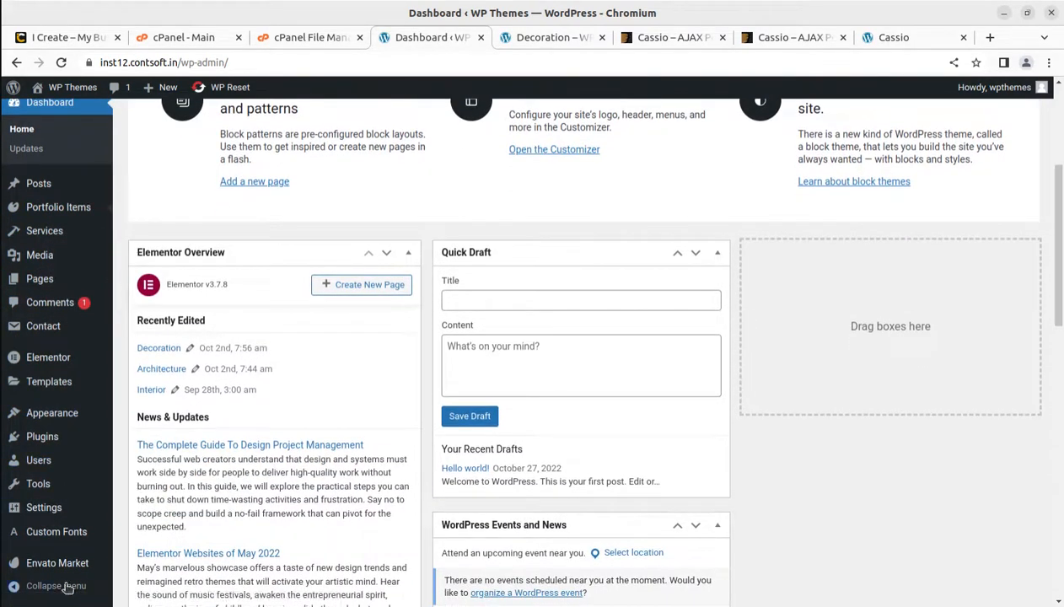
mouse_move(46, 434)
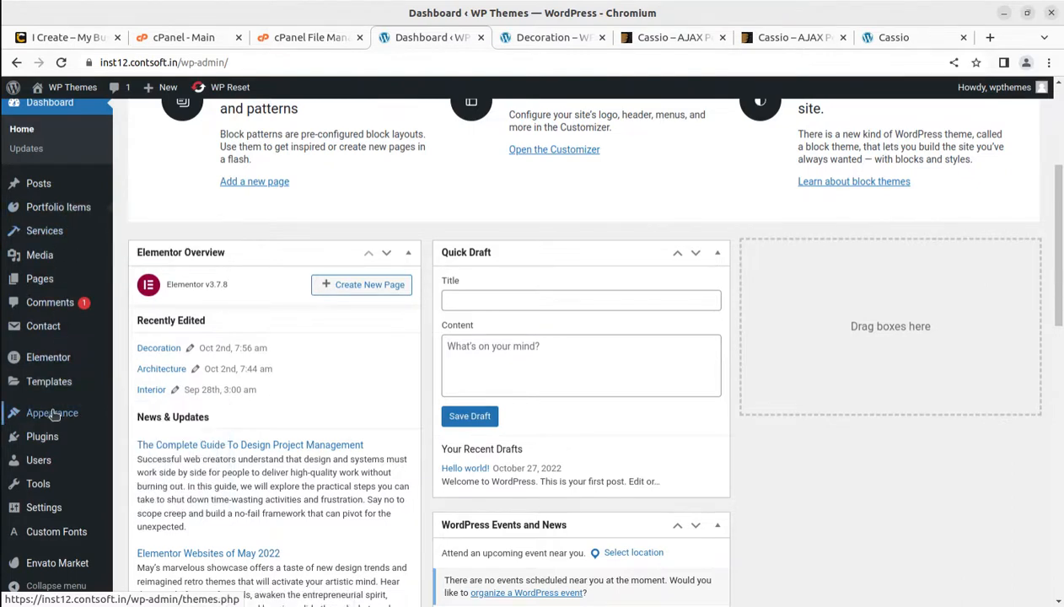
scroll(51, 578, down, 1)
scroll(51, 578, down, 2)
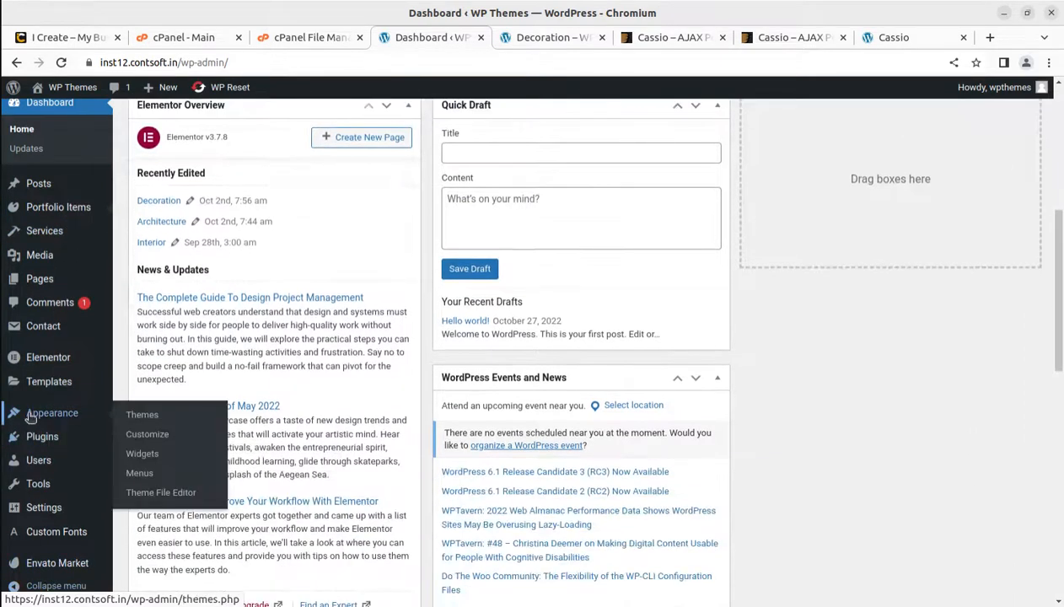
click(140, 435)
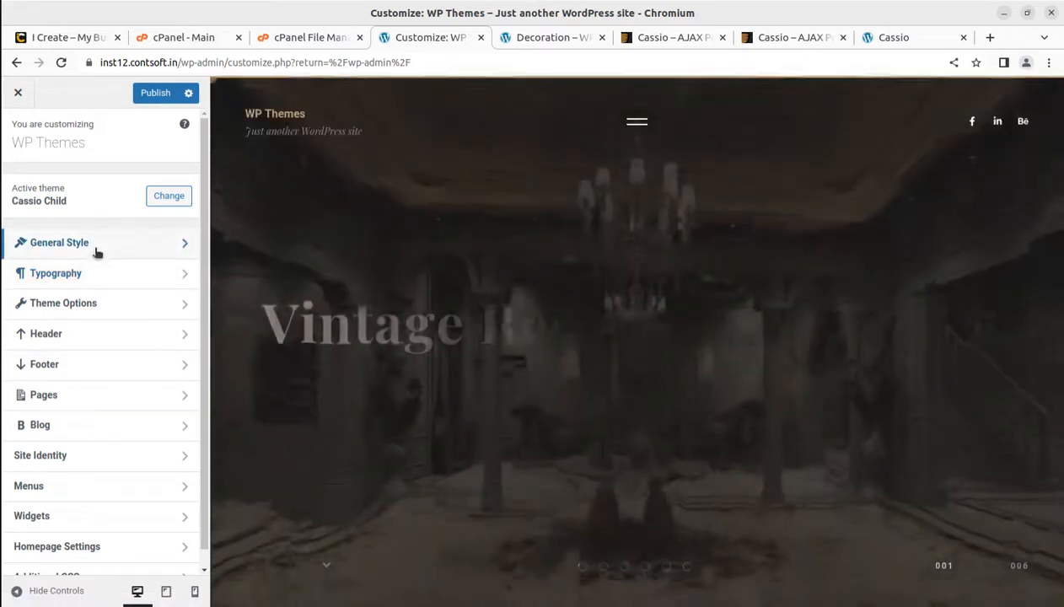
Step: Examine the Animation settings under General Style in the Customizer and return to the General Style sections
click(97, 253)
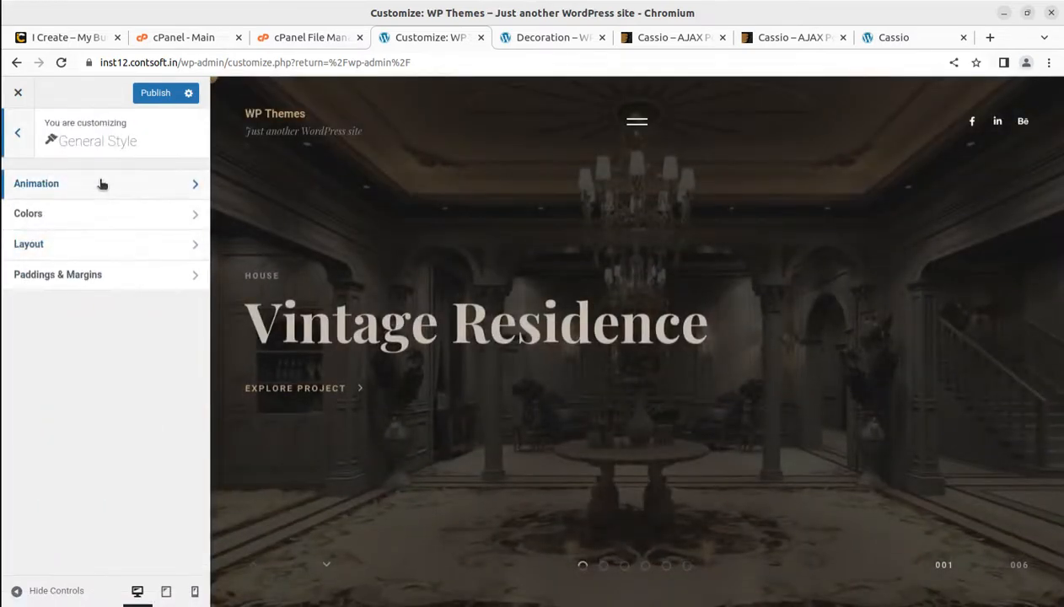
click(102, 181)
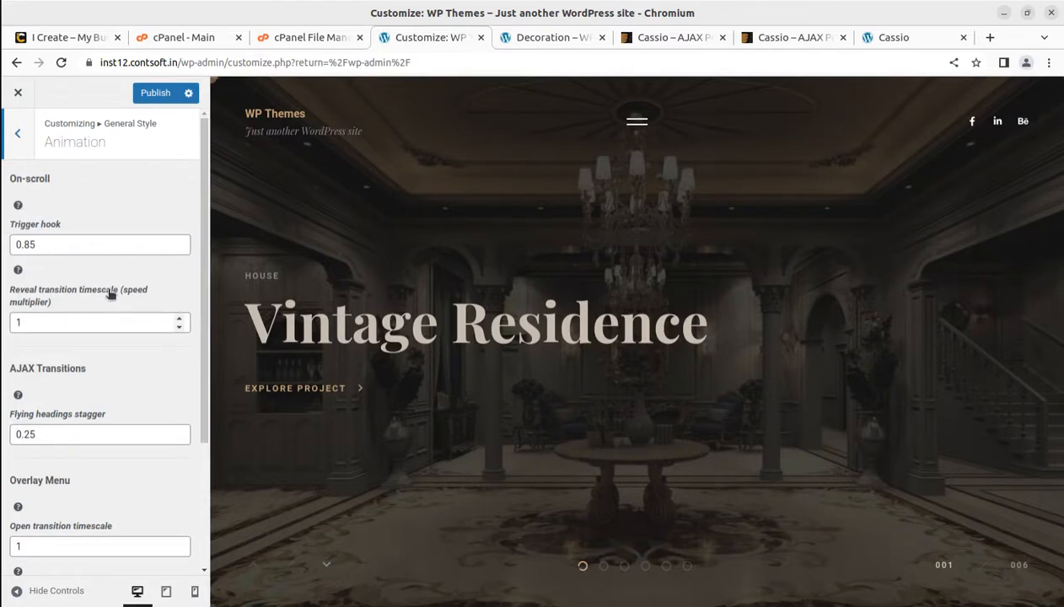
scroll(113, 291, down, 1)
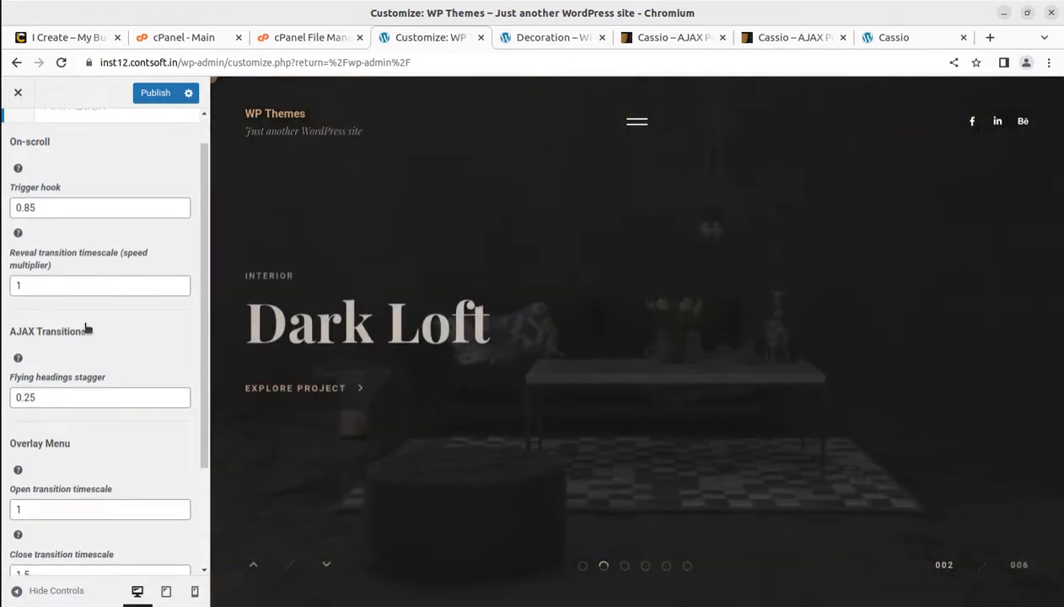
scroll(85, 328, down, 4)
scroll(84, 338, up, 5)
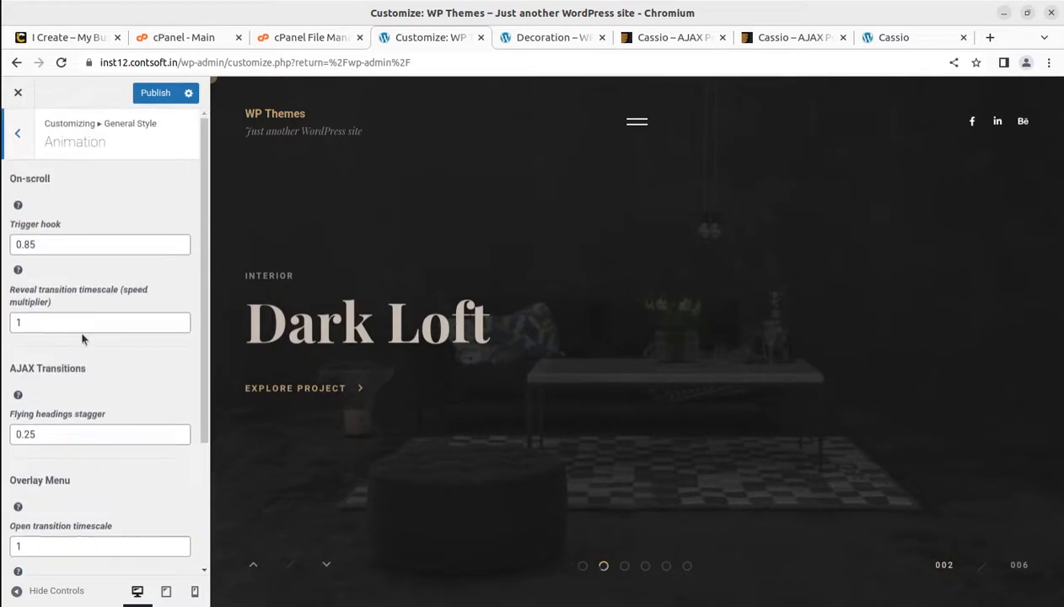
click(18, 137)
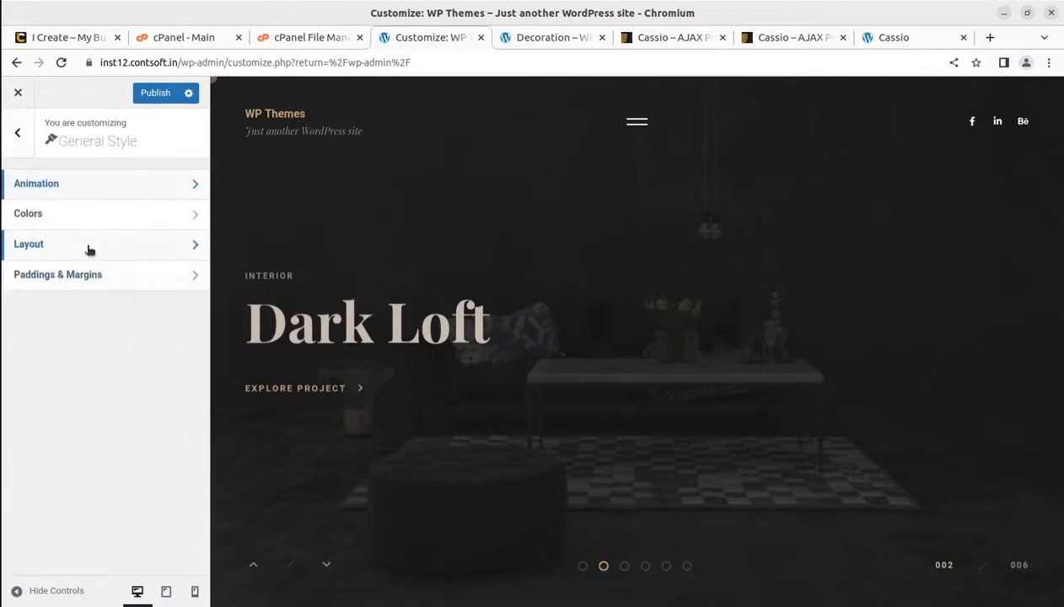
Step: Examine the Colors and Layout settings under General Style
click(107, 221)
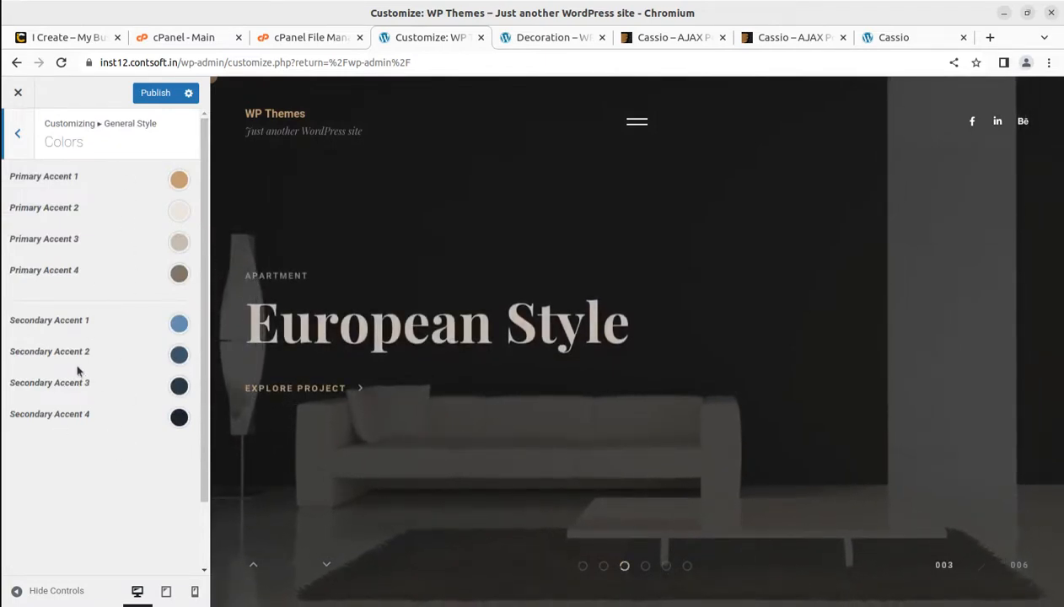
click(18, 135)
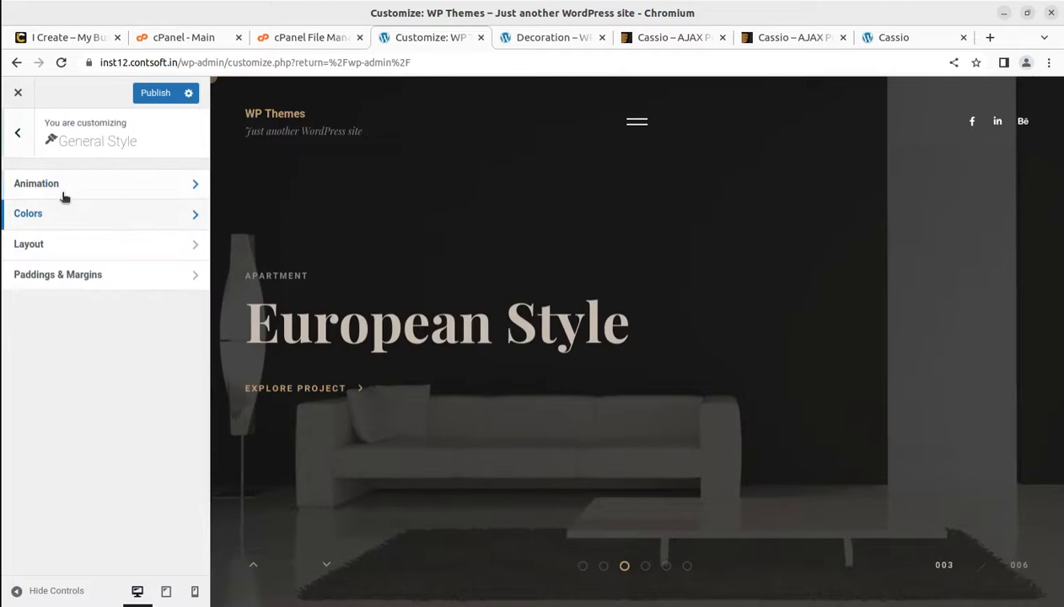
click(97, 246)
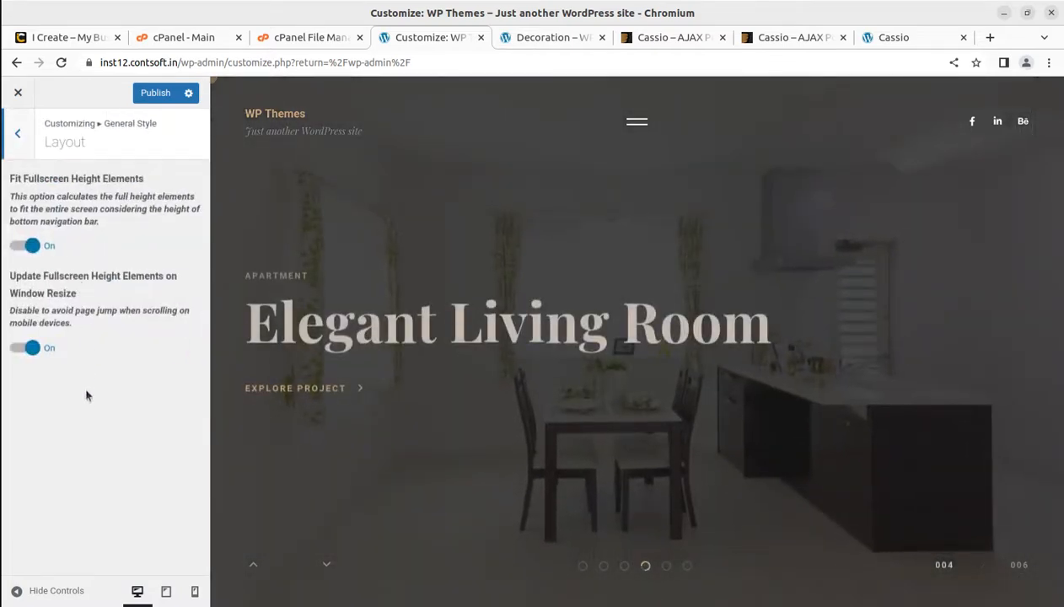
click(21, 133)
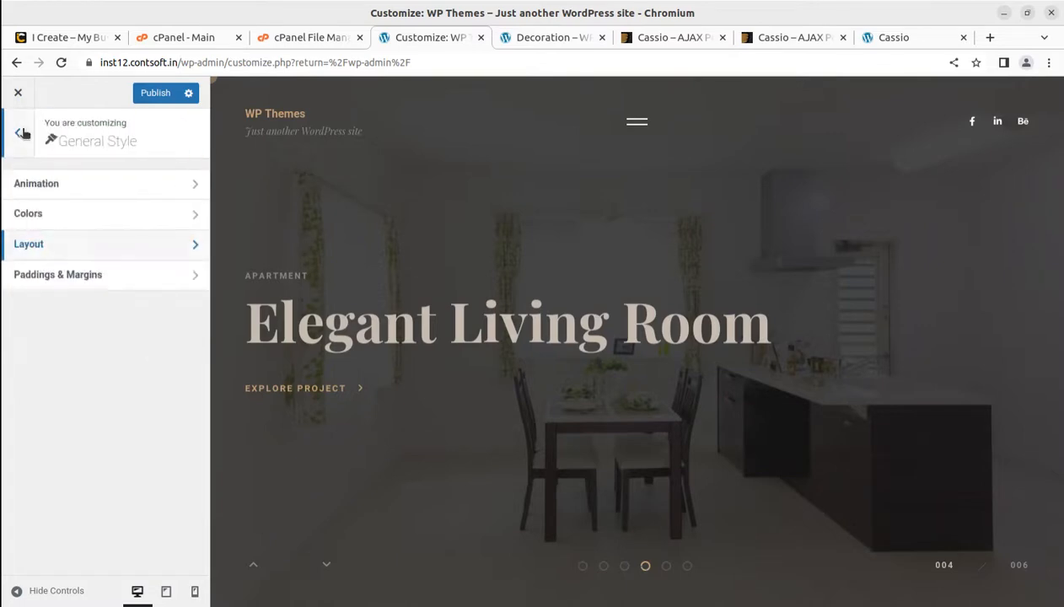
Step: Leave General Style, look over the Typography sections and return to the main Customizer list
click(21, 134)
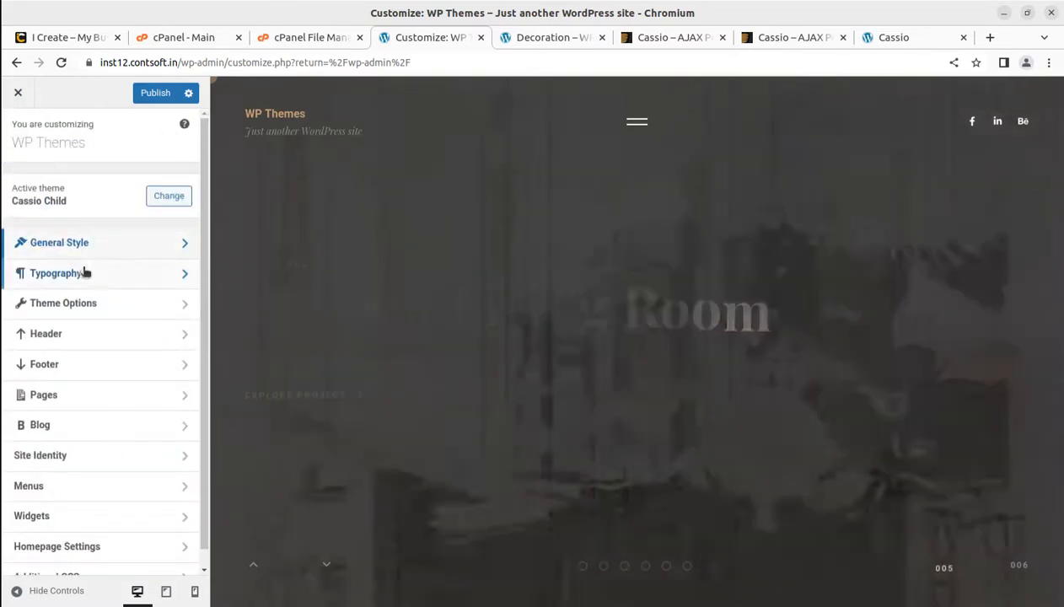
click(84, 273)
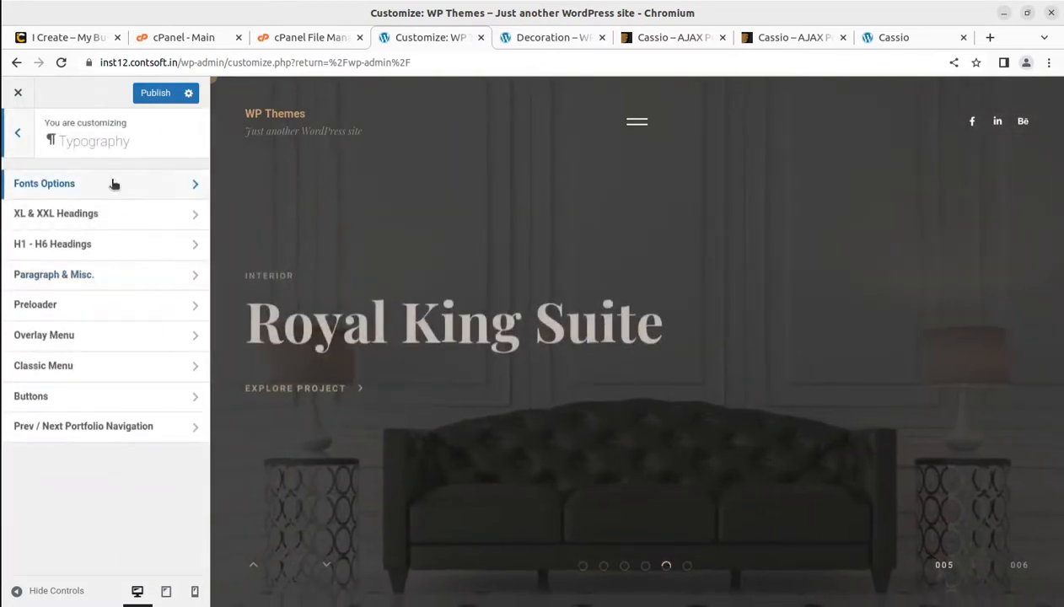
click(20, 134)
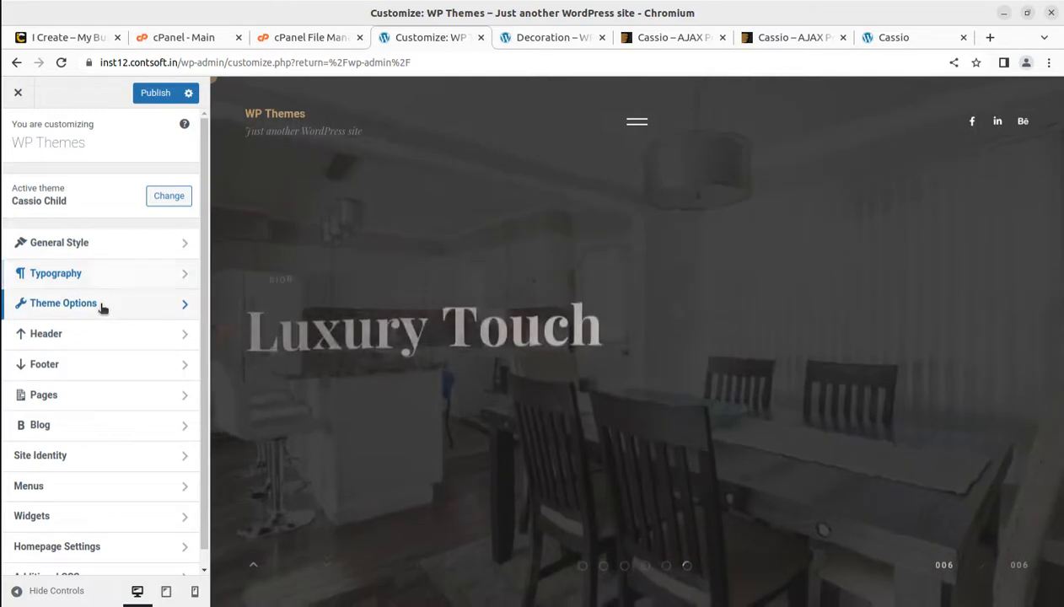
Step: Examine the AJAX Transitions settings under Theme Options, including the Curtain Color choices, and return to the Theme Options sections
click(101, 305)
click(103, 188)
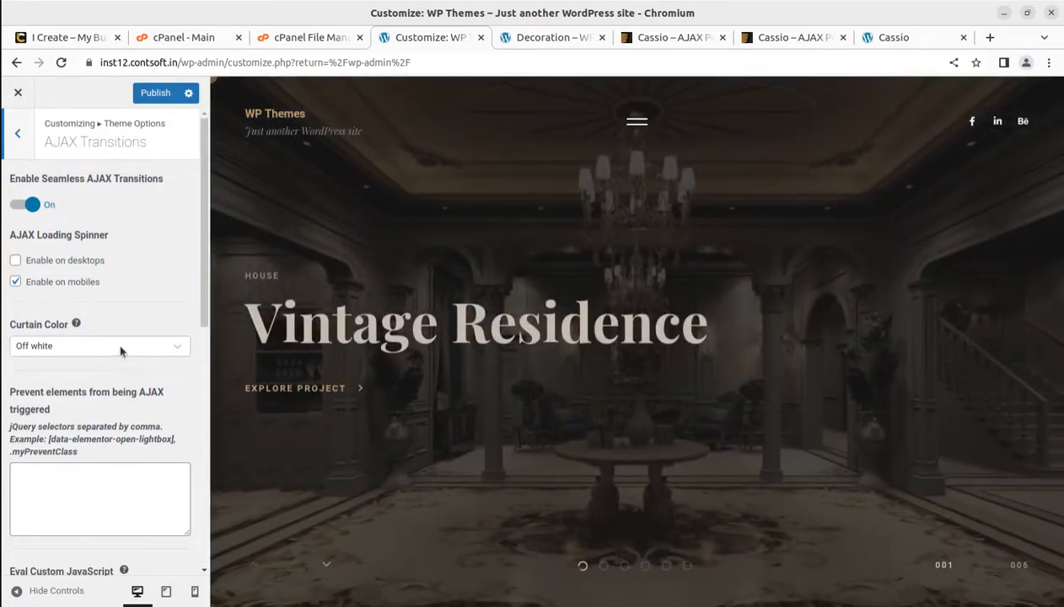
click(163, 348)
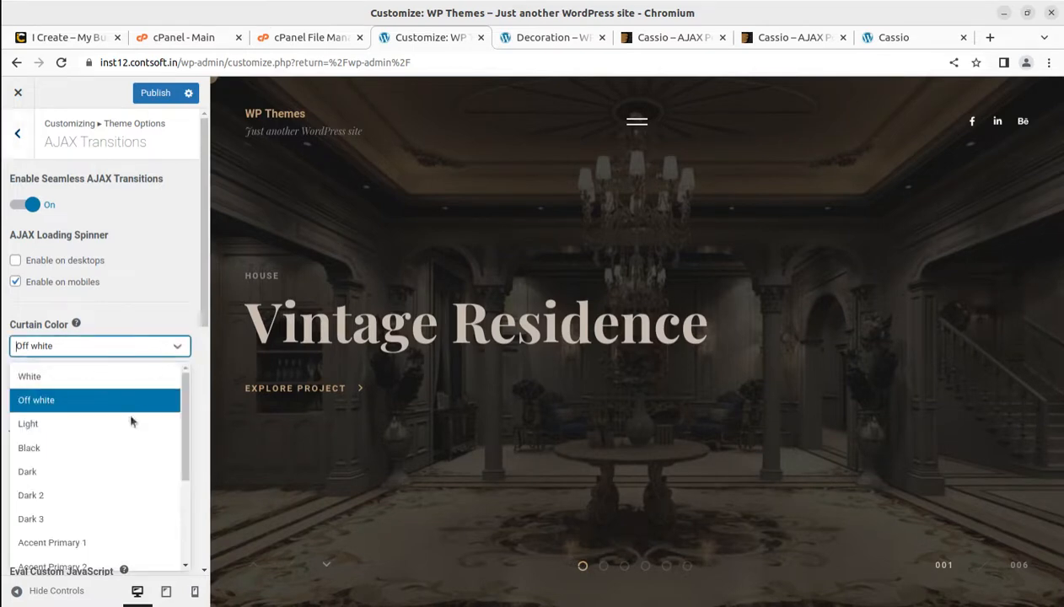
click(151, 323)
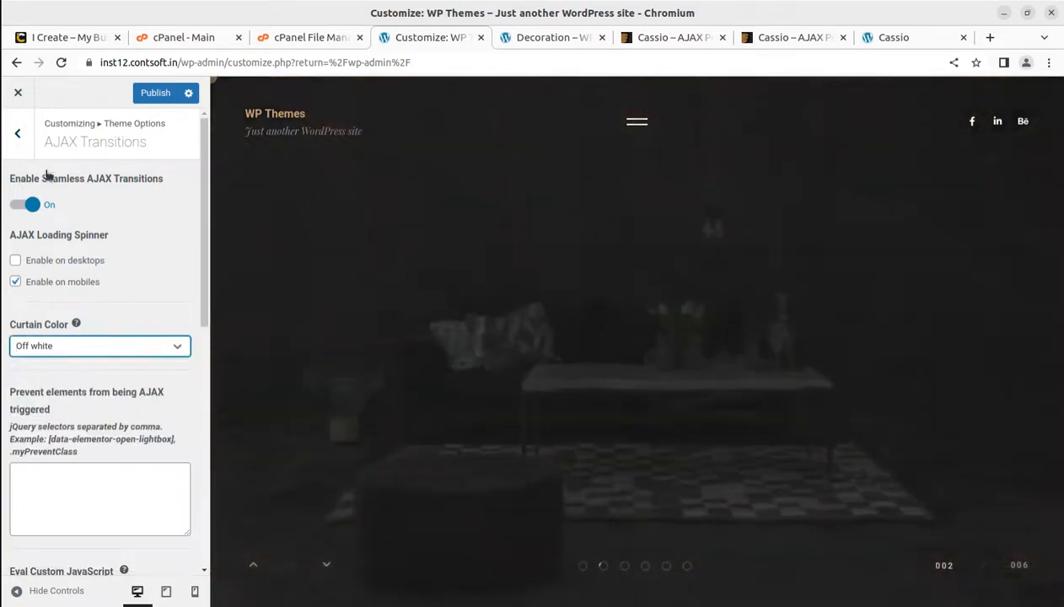
click(18, 135)
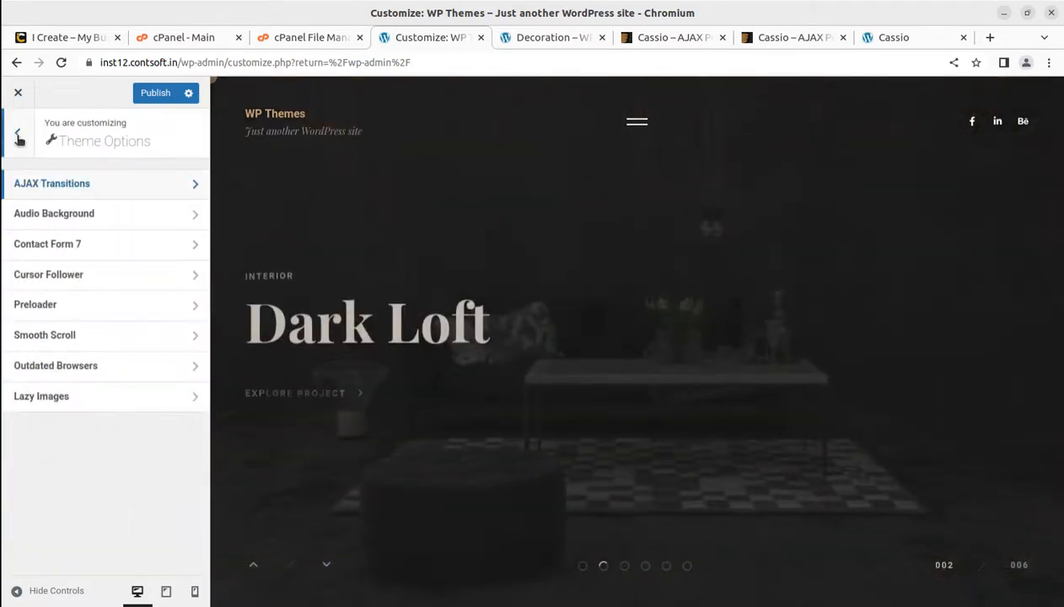
Step: Enable Audio Background under Theme Options, look over its player settings and return to the Theme Options sections
click(101, 216)
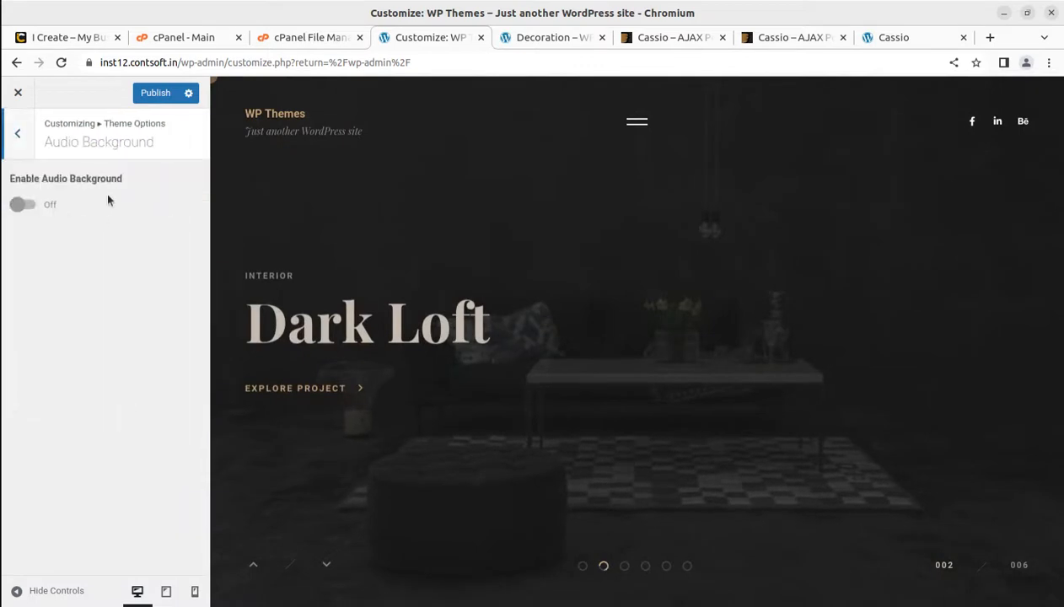
click(17, 138)
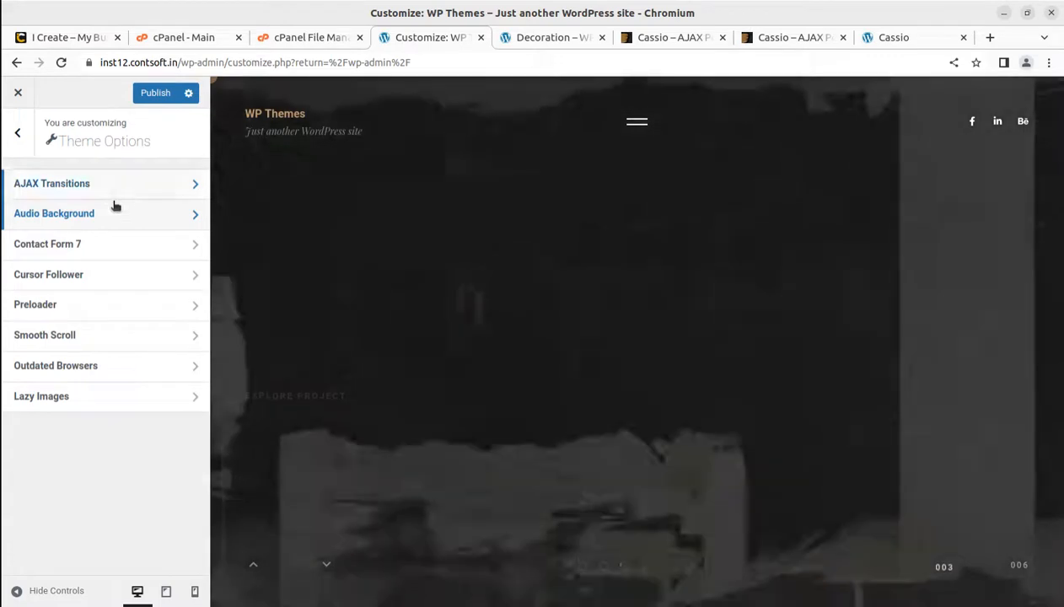
click(118, 214)
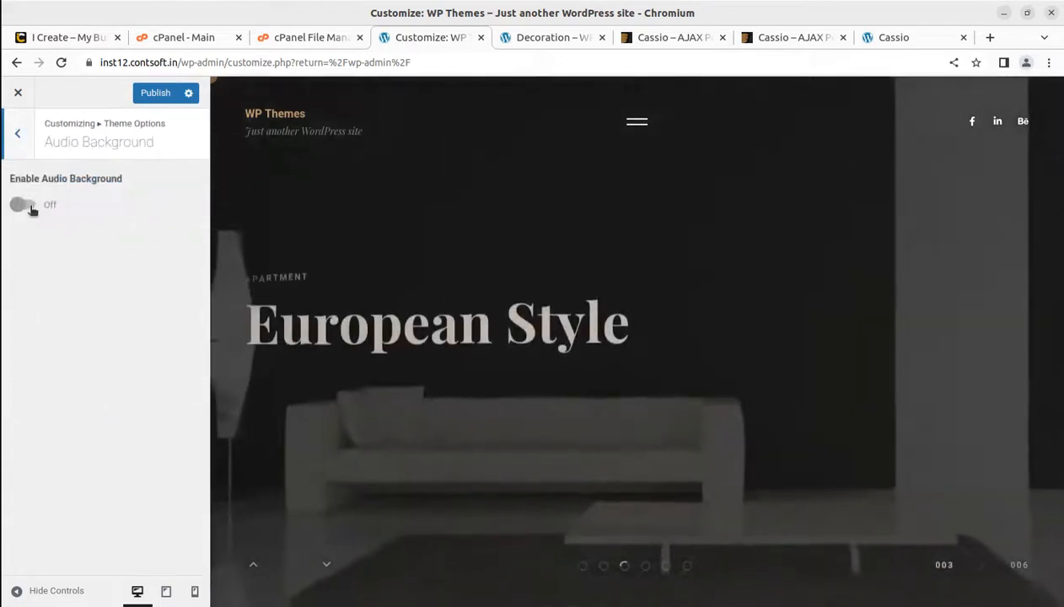
click(29, 205)
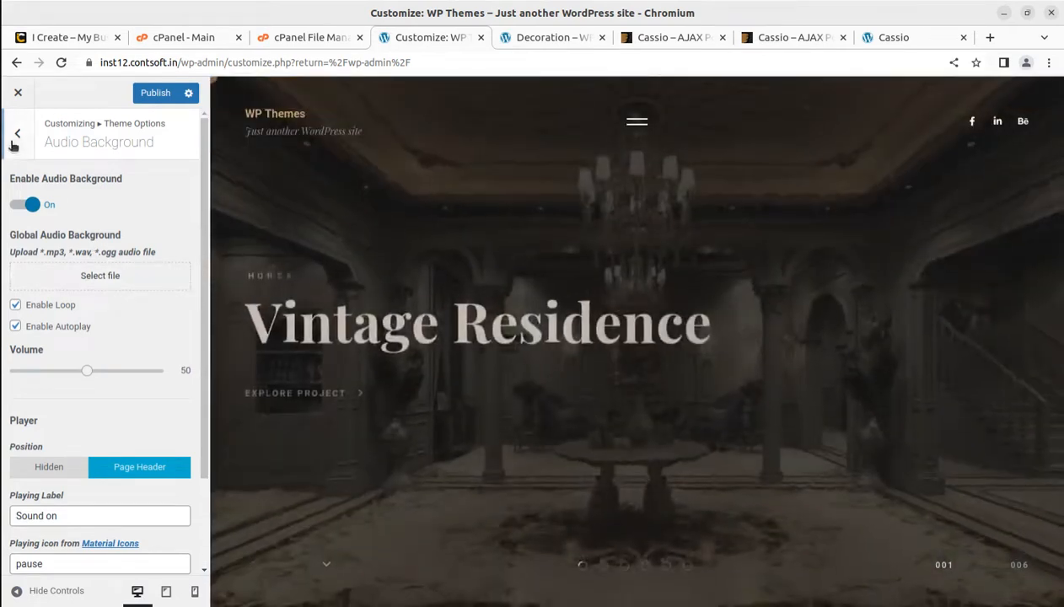
click(17, 135)
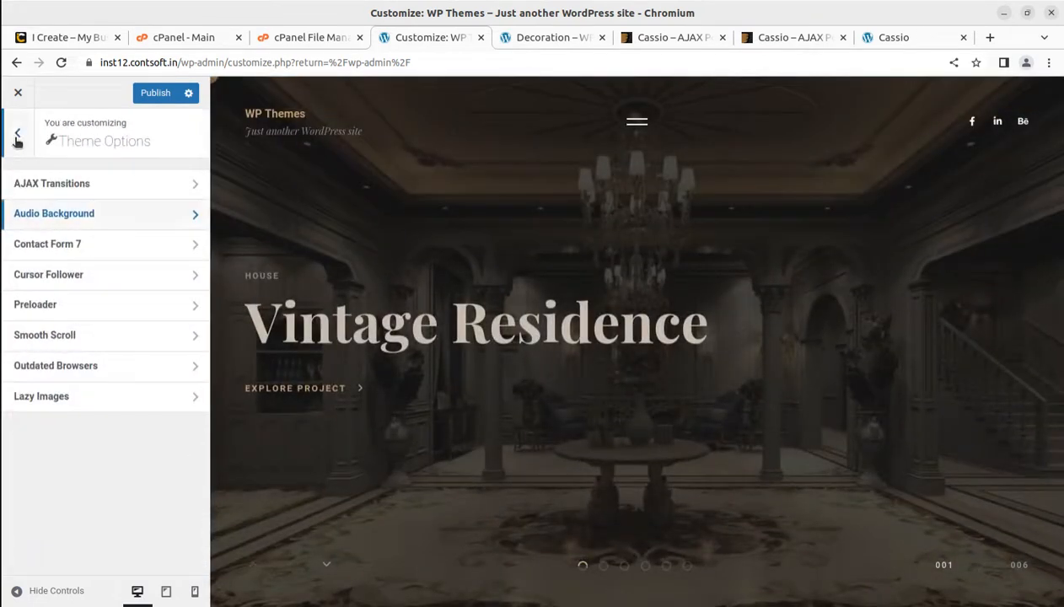
Step: Examine the Contact Form 7 and Cursor Follower sections, including the cursor's Color Theme choices, and return to Theme Options
click(79, 246)
click(18, 137)
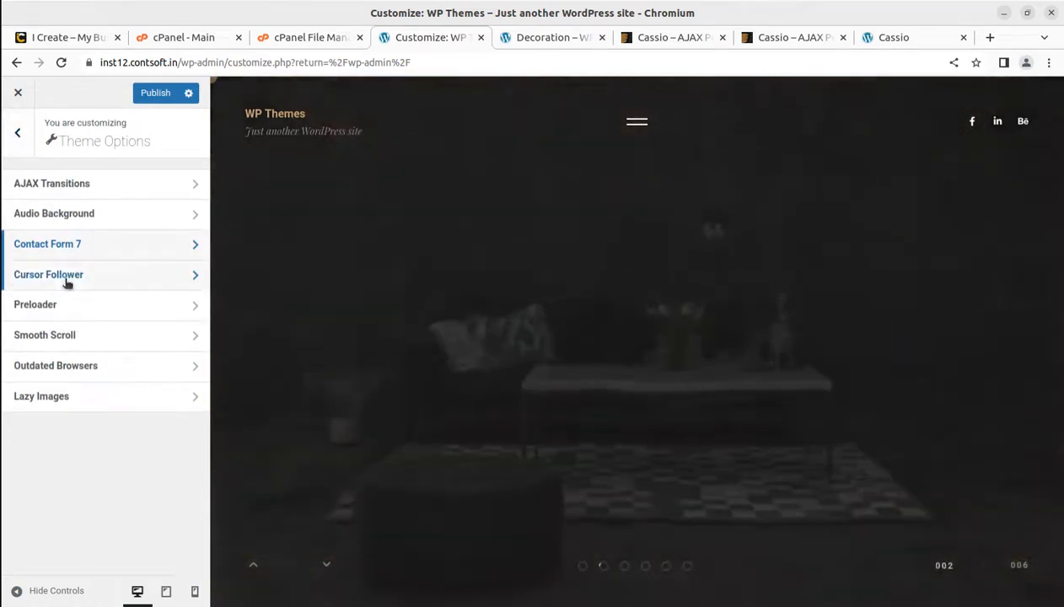
click(65, 277)
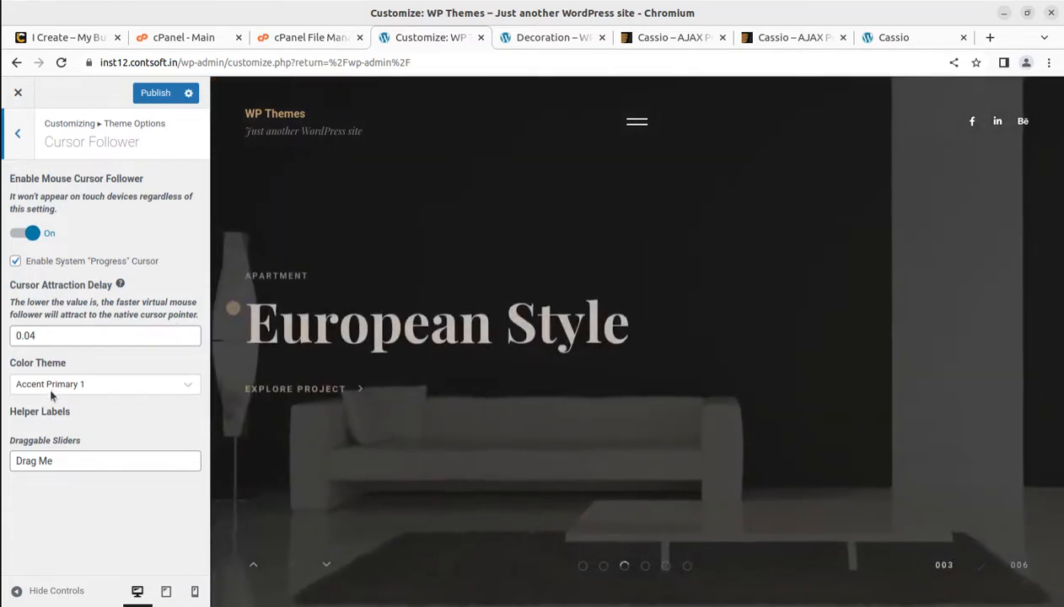
click(136, 393)
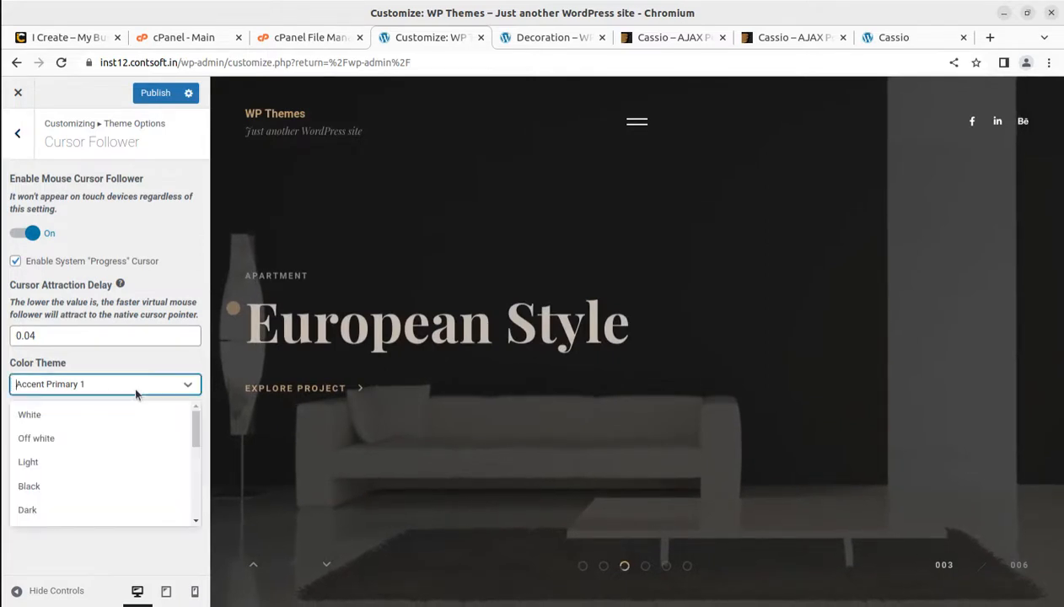
click(51, 572)
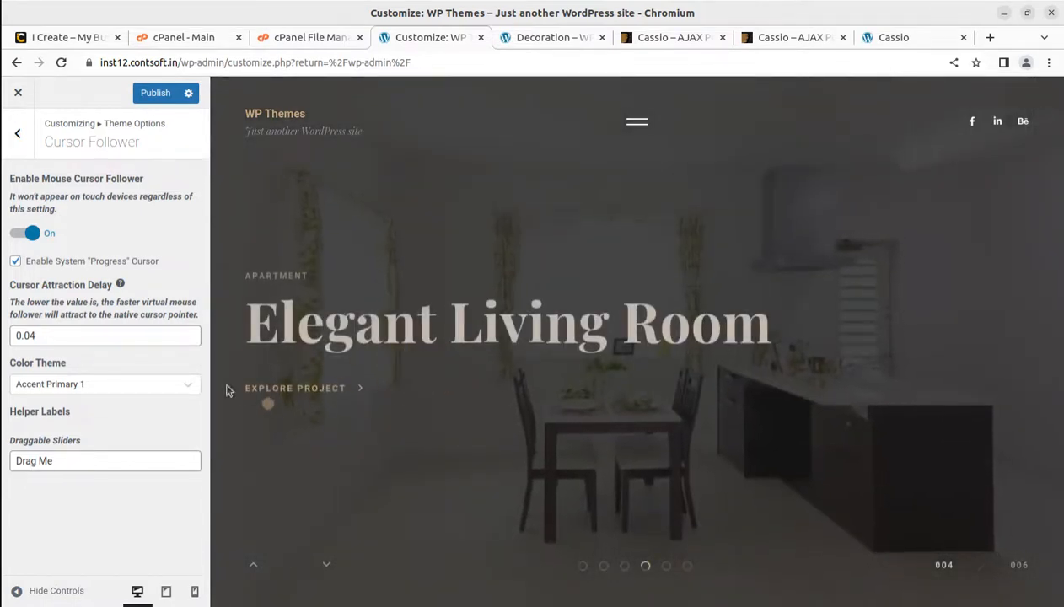
click(19, 136)
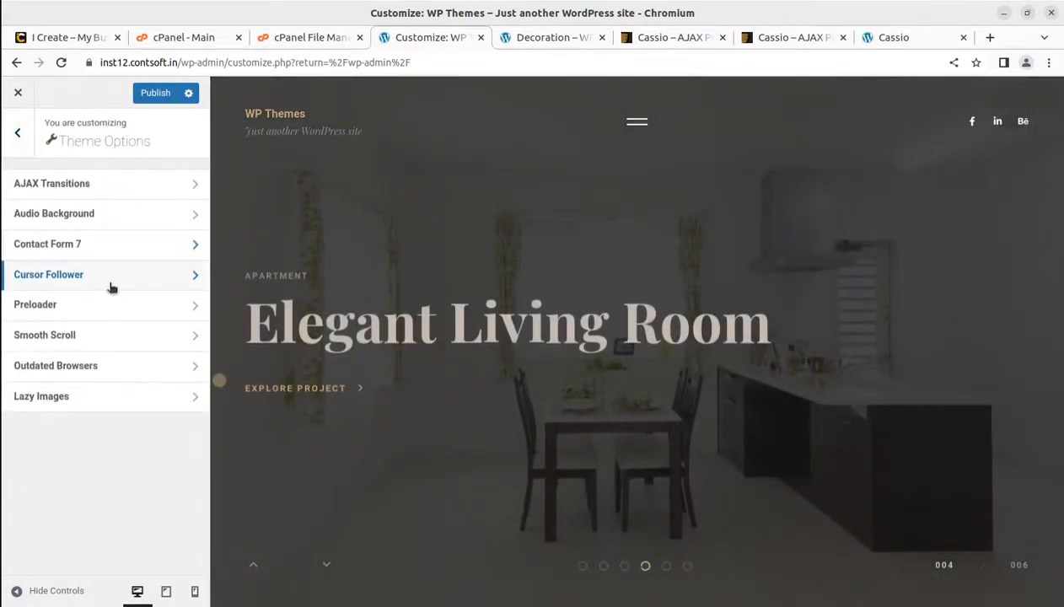
Step: Examine all Preloader settings, from the preloader style to the background and curtain themes, and return to Theme Options
click(112, 314)
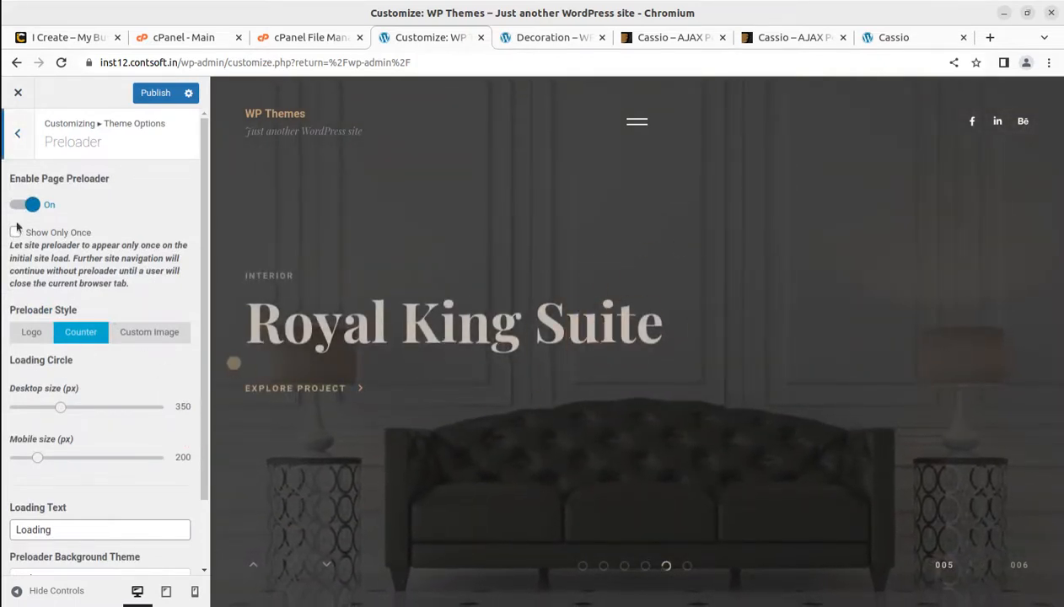
scroll(93, 402, down, 2)
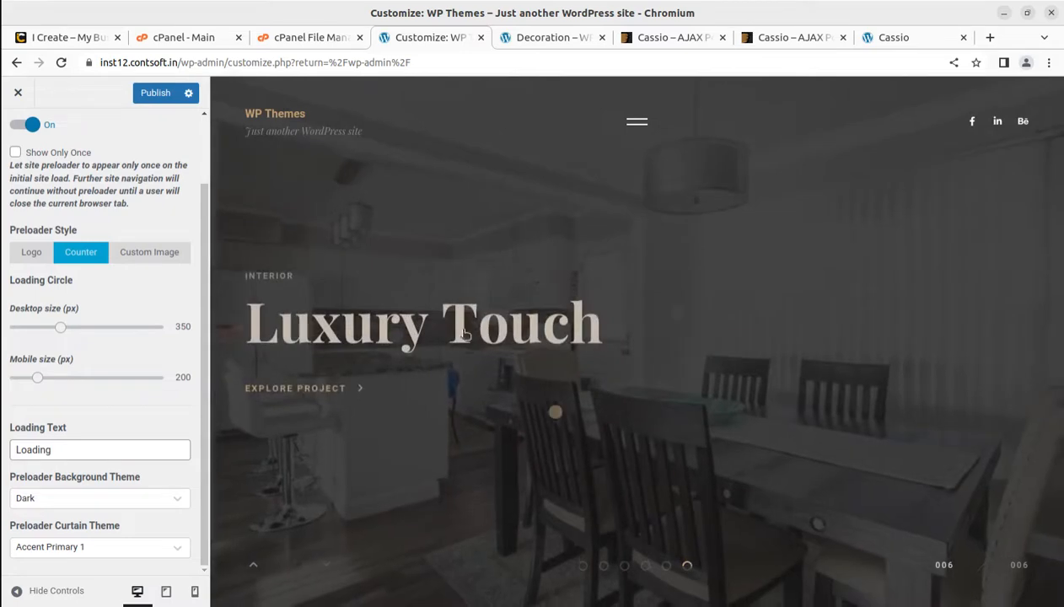
scroll(23, 118, up, 2)
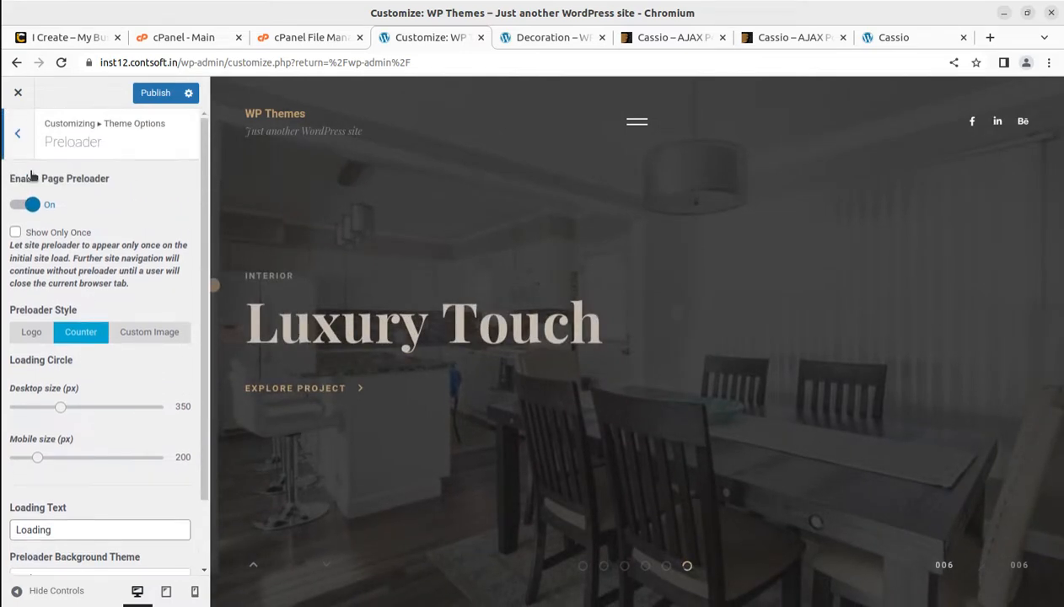
click(18, 135)
Step: Examine the Smooth Scroll settings and return to the Theme Options sections
click(93, 342)
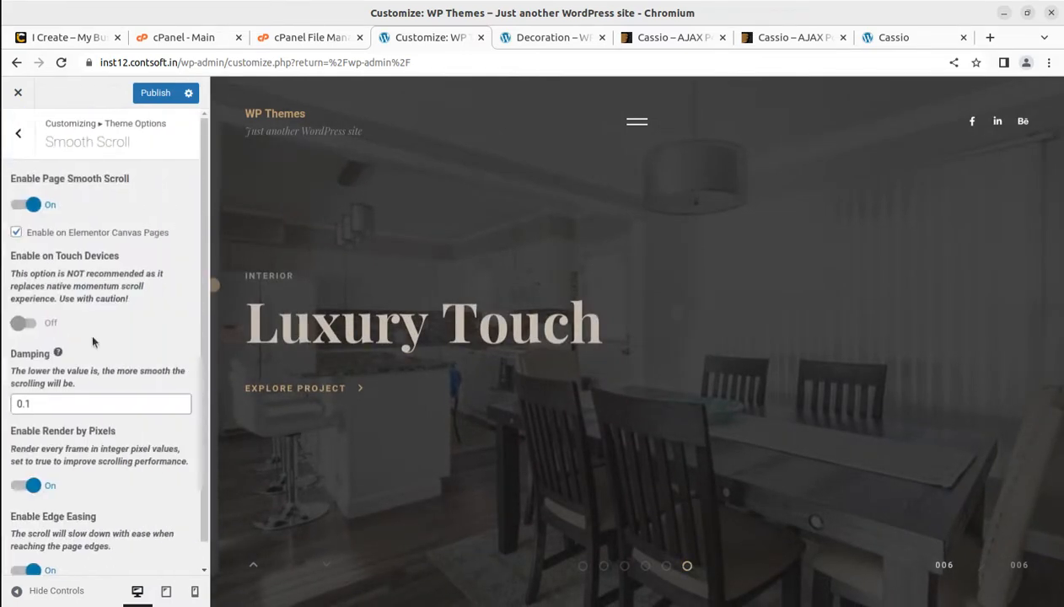
scroll(129, 247, down, 1)
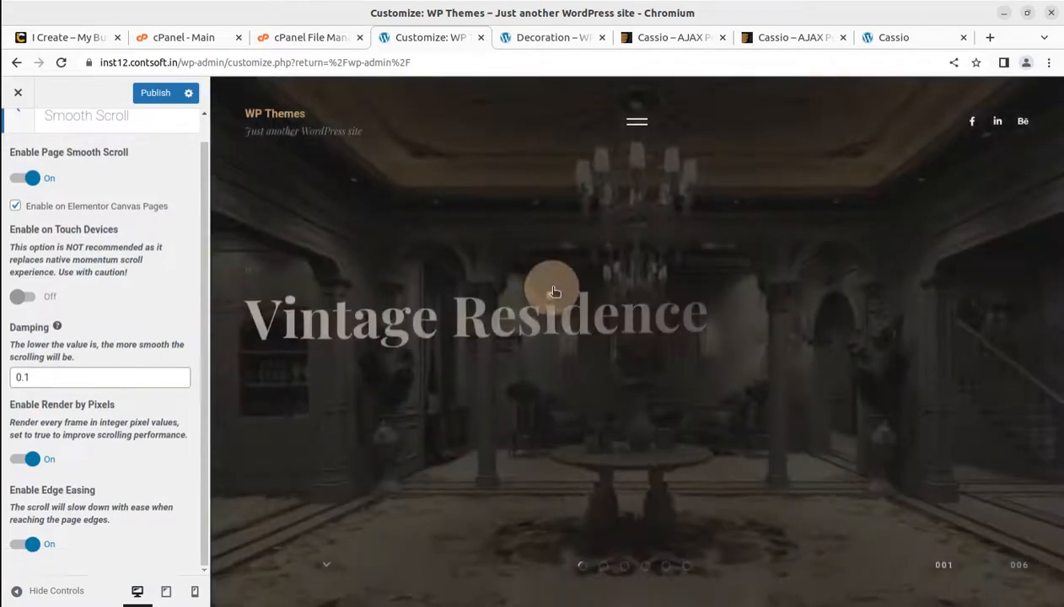
scroll(694, 281, down, 2)
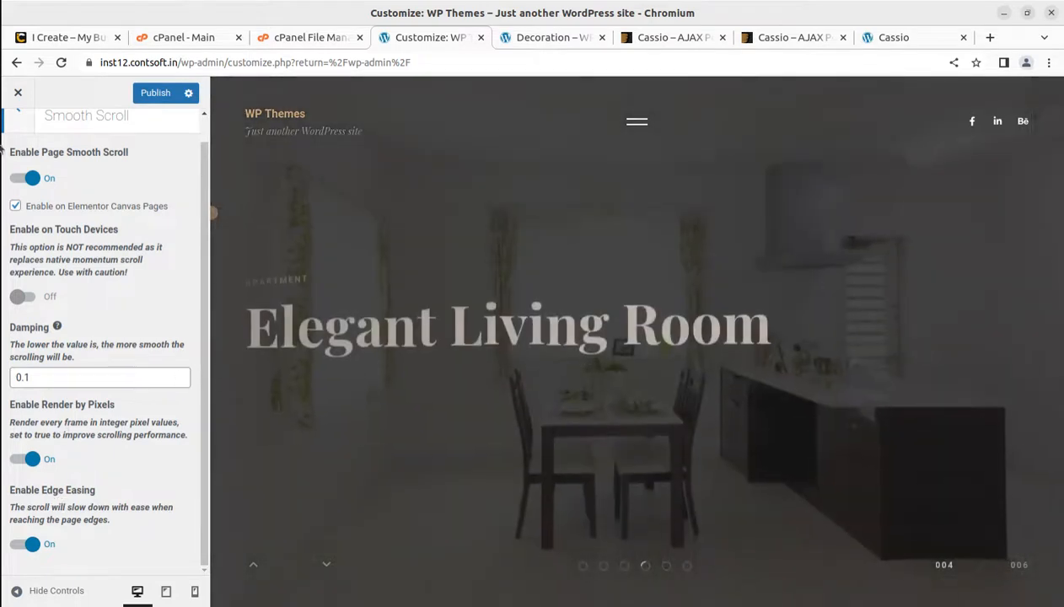
scroll(23, 136, up, 1)
click(20, 136)
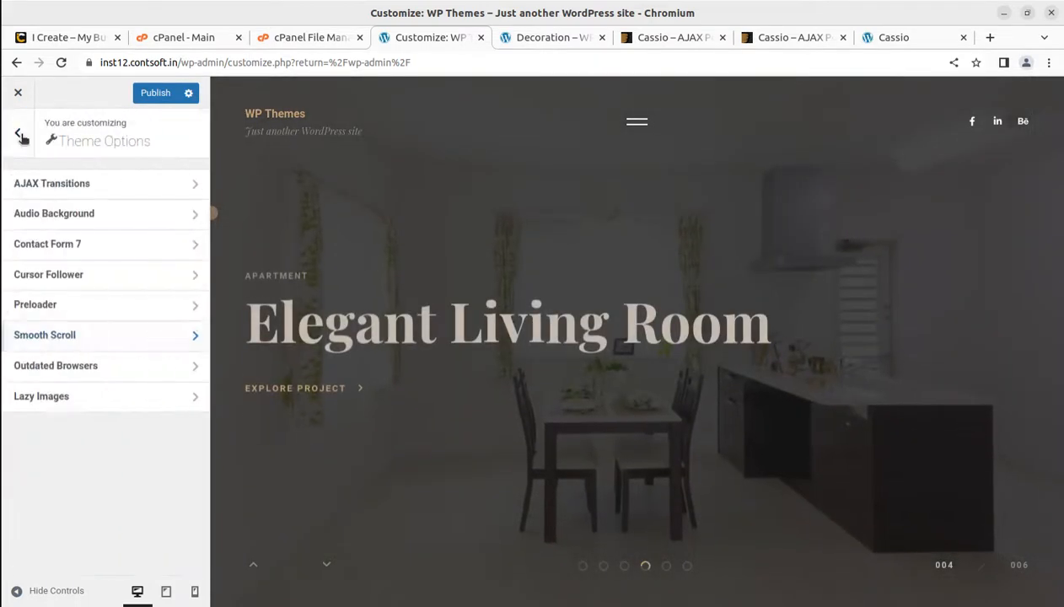
Step: Examine the Outdated Browsers and Lazy Images settings and return to the main Customizer list
click(76, 375)
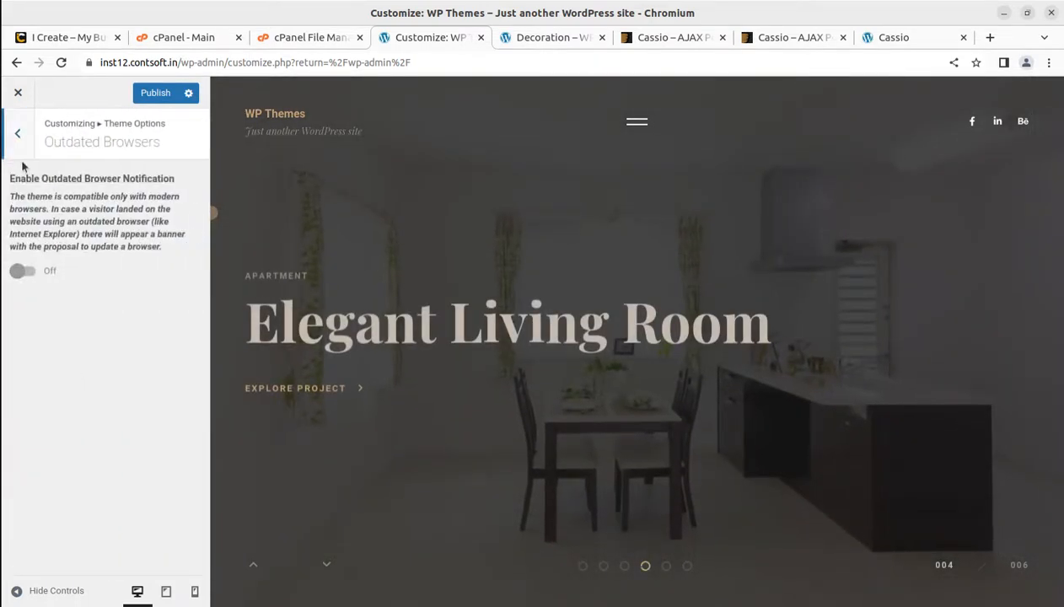
click(14, 131)
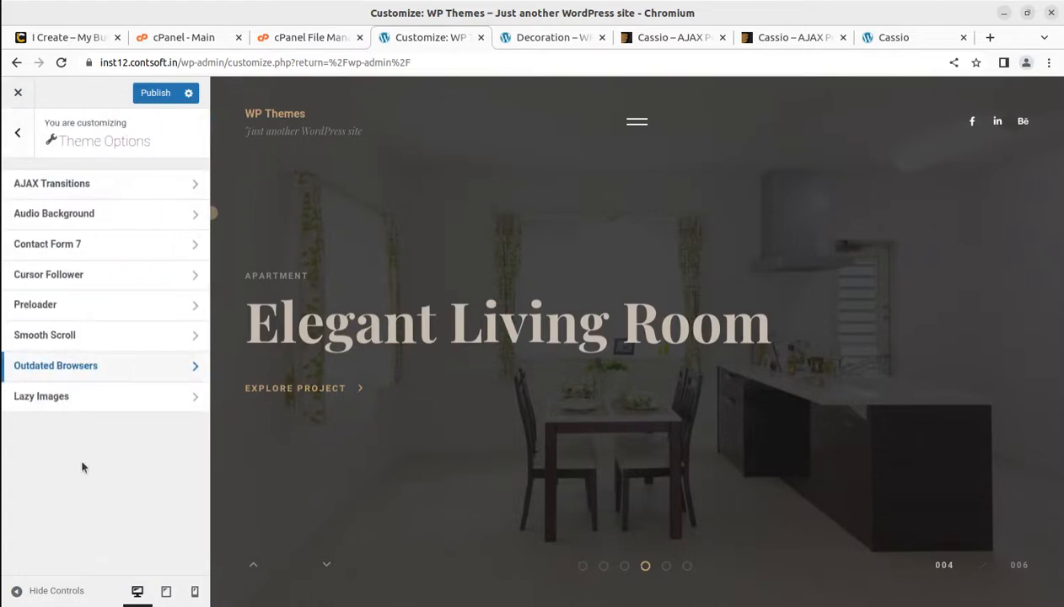
click(85, 402)
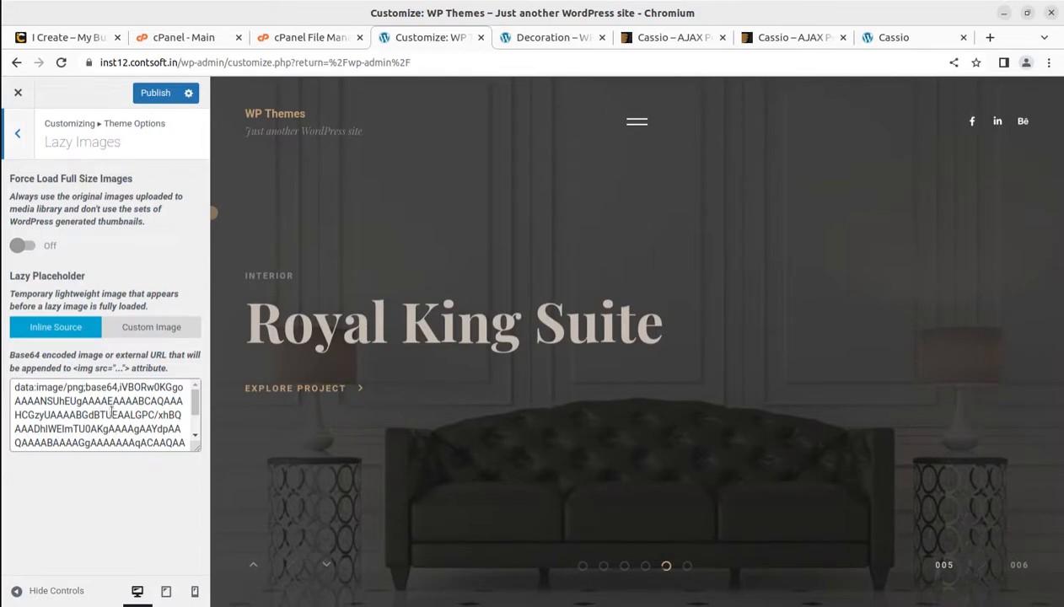
click(17, 138)
click(15, 135)
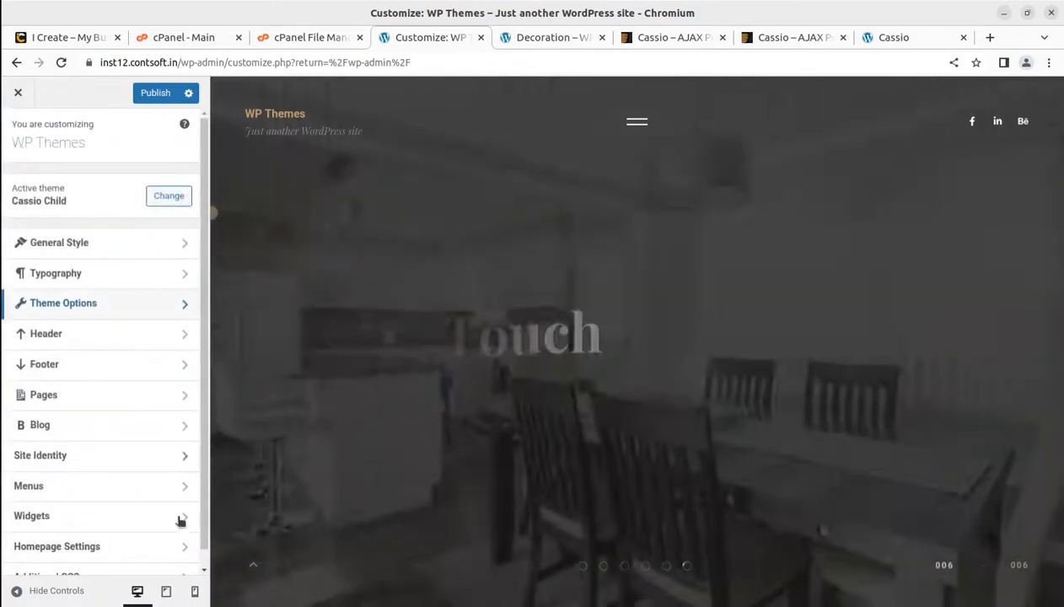
Step: Leave the Customizer discarding the unsaved changes and open the site's homepage in the Elementor editor
click(19, 93)
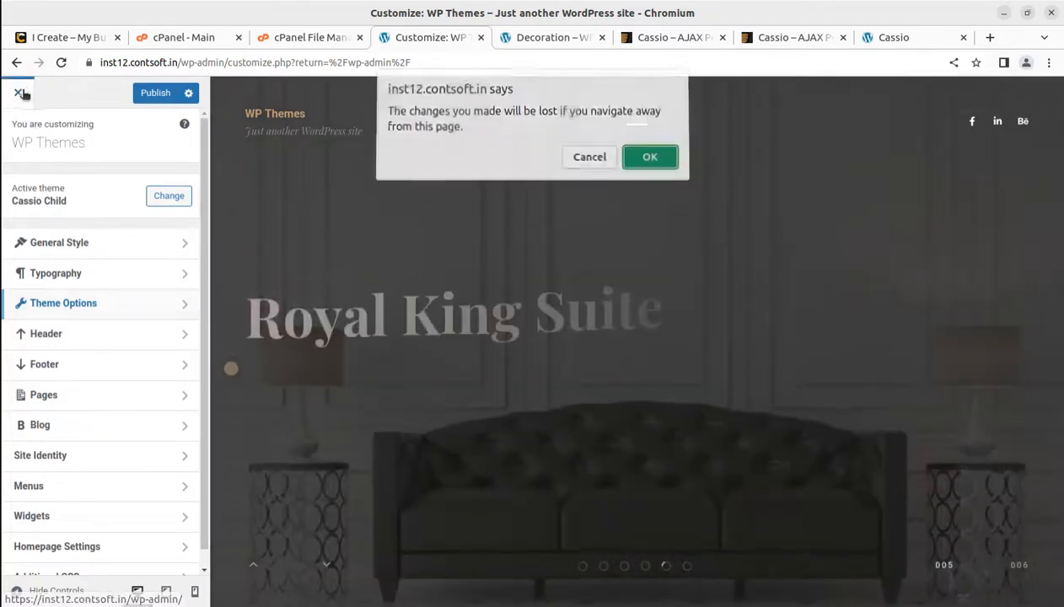
click(640, 163)
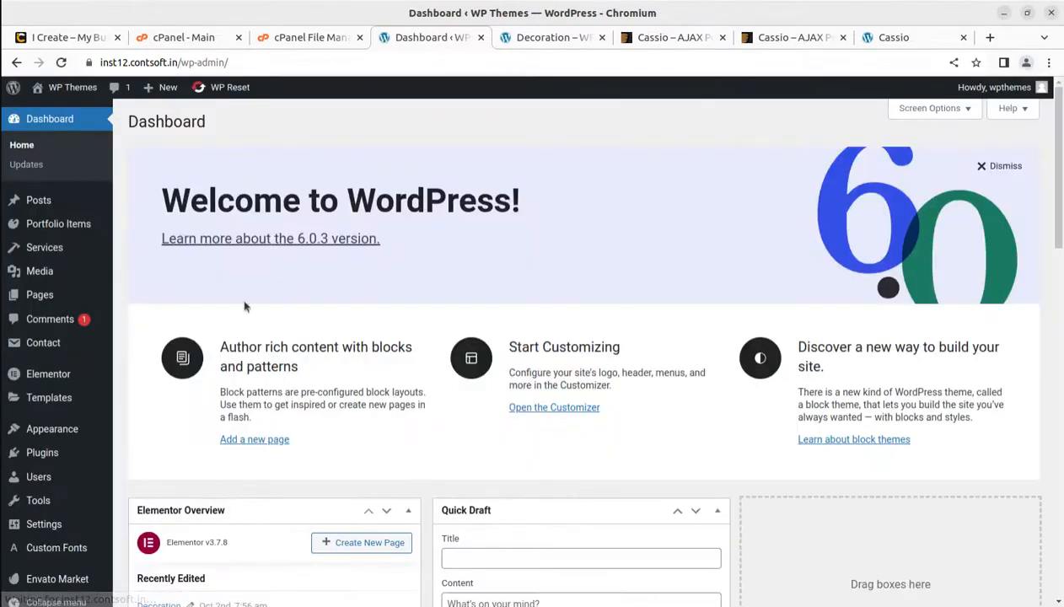
mouse_move(52, 101)
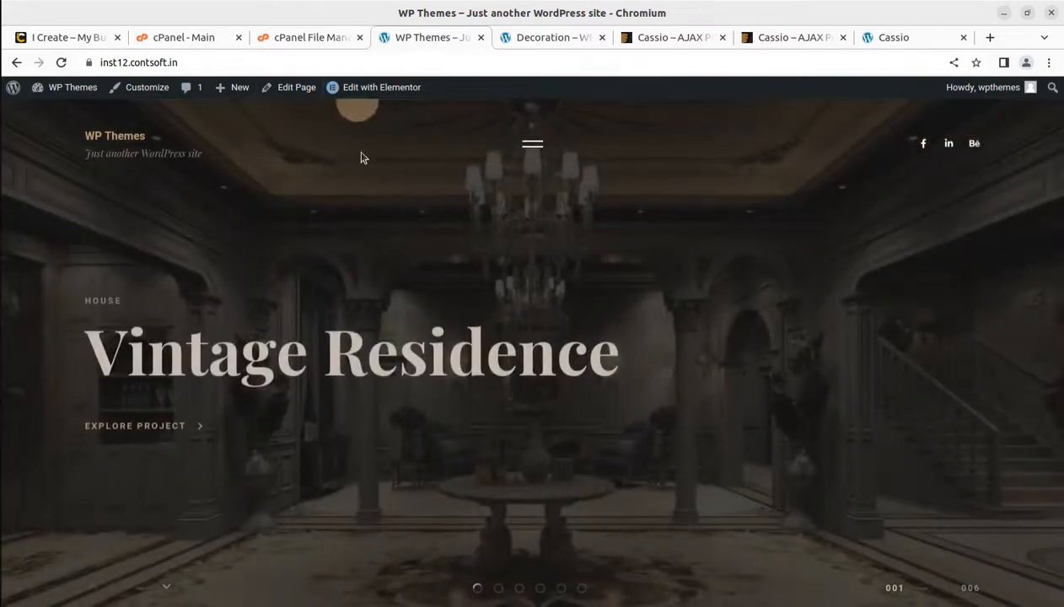
click(363, 93)
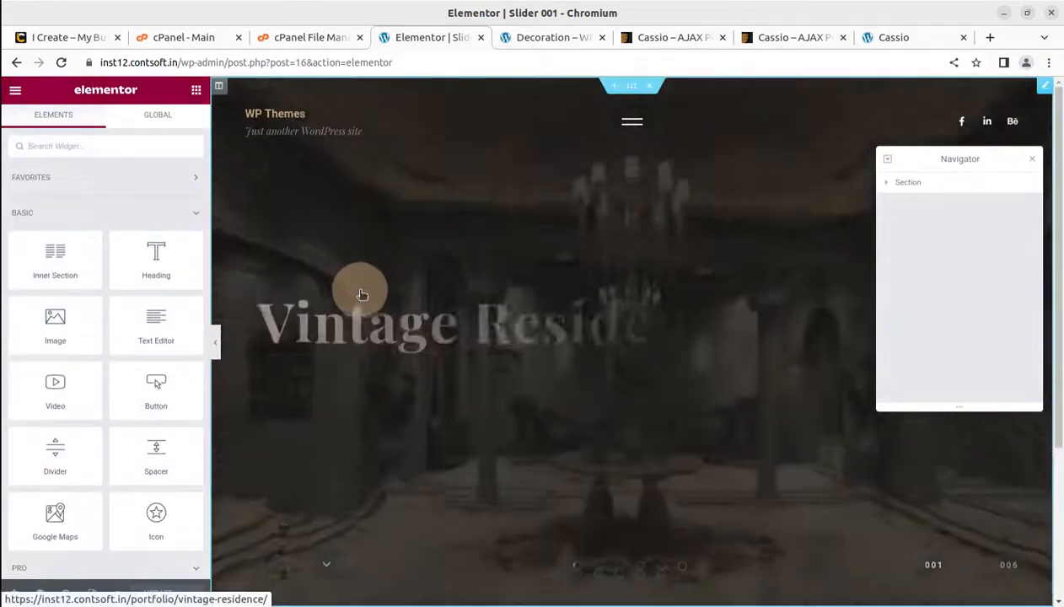
Step: Select the Portfolio Fullscreen Slider, view the edit page of its Aristocratic Palace item and return to Elementor
click(624, 284)
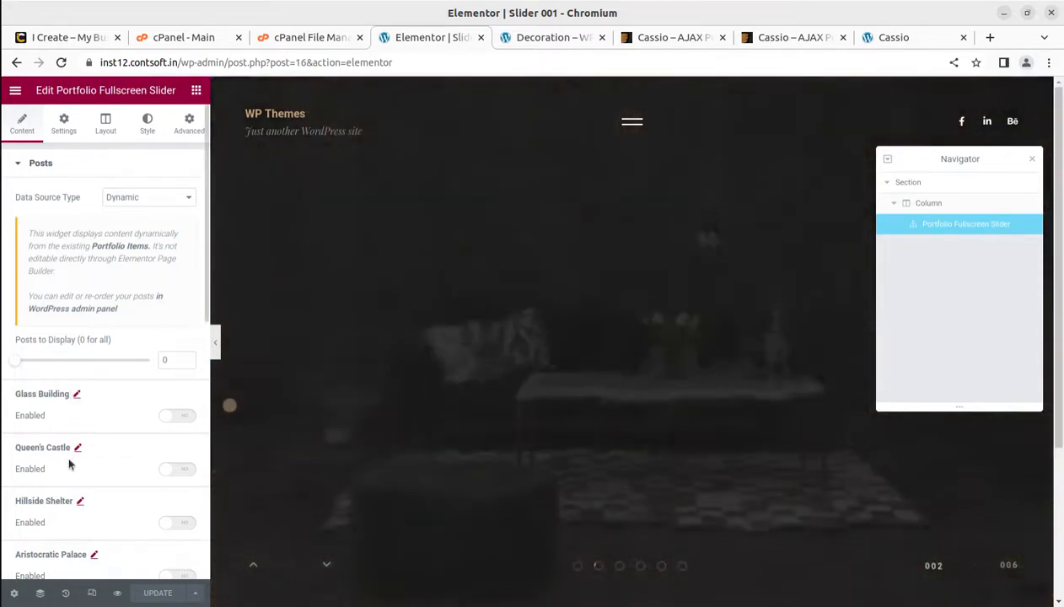
scroll(67, 494, down, 2)
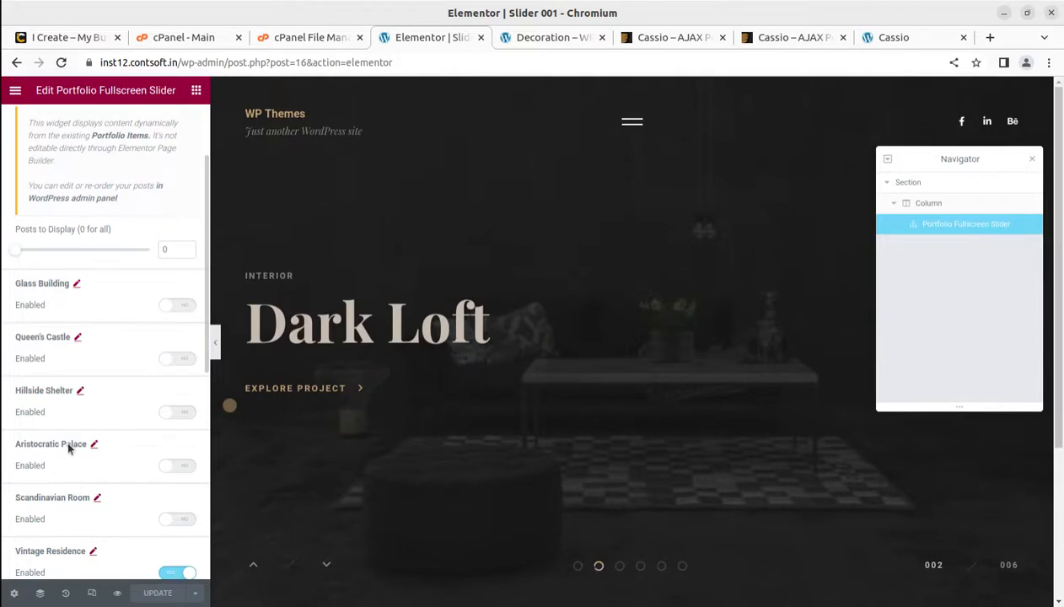
scroll(69, 448, down, 2)
click(93, 335)
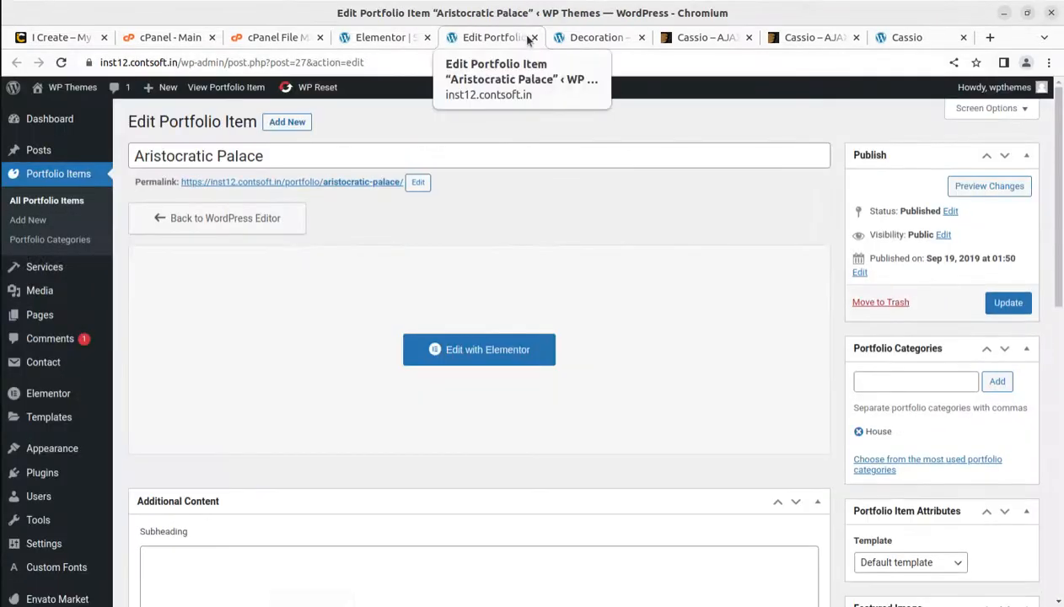
click(534, 37)
Step: Examine which portfolio items are enabled in the Portfolio Fullscreen Slider's Posts settings
scroll(140, 493, down, 2)
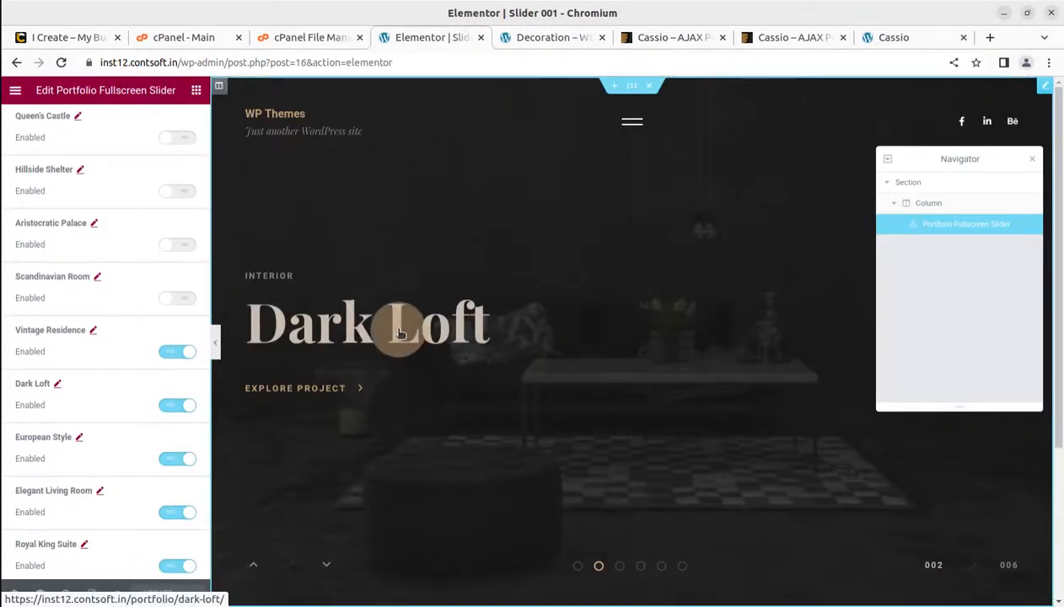
scroll(117, 403, up, 6)
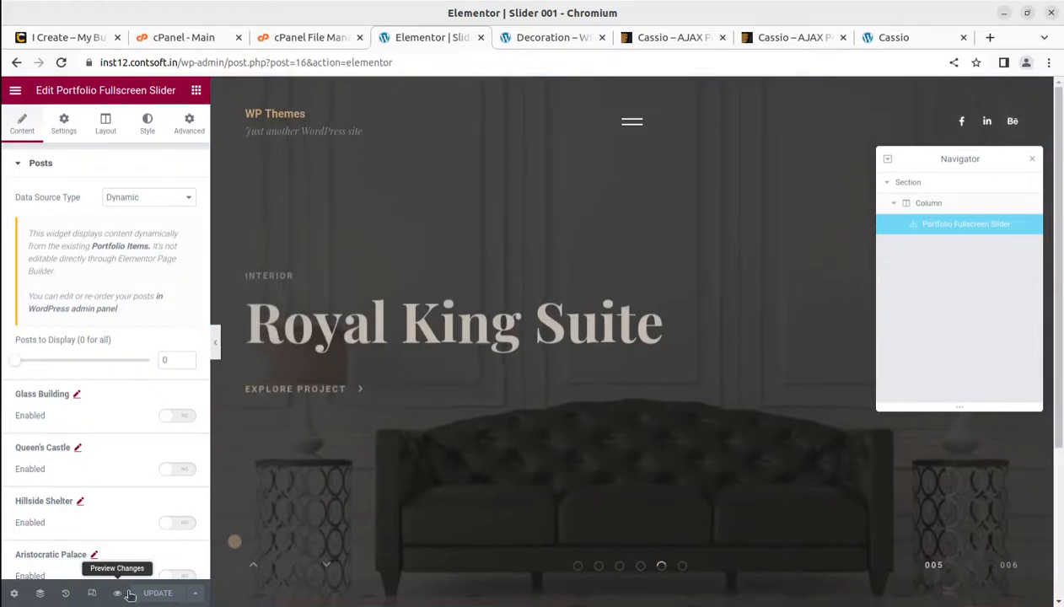
scroll(72, 477, down, 7)
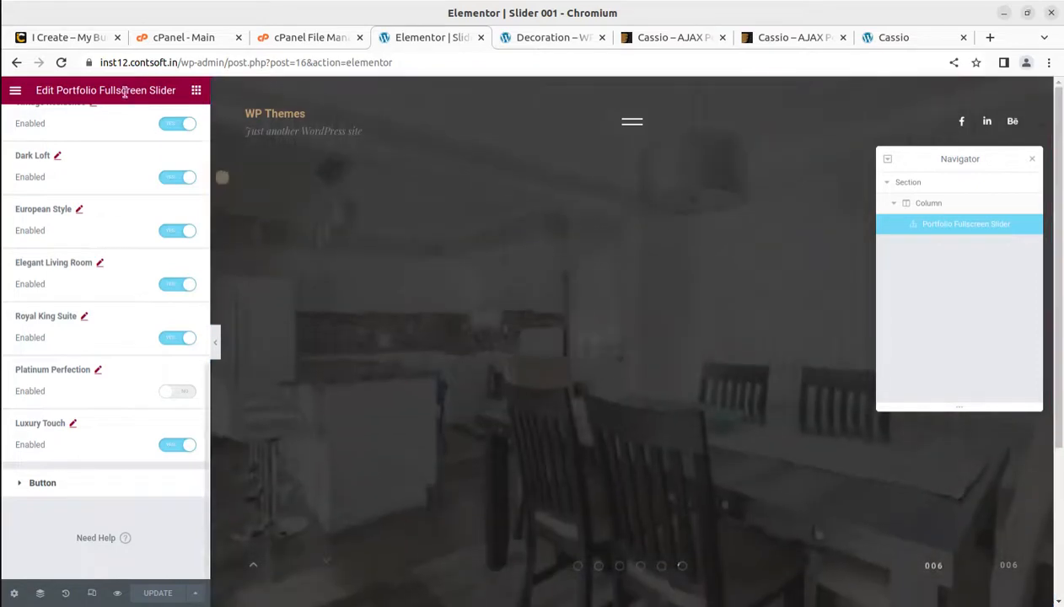
Step: View the i-Create website's homepage from its top section
scroll(351, 359, up, 1)
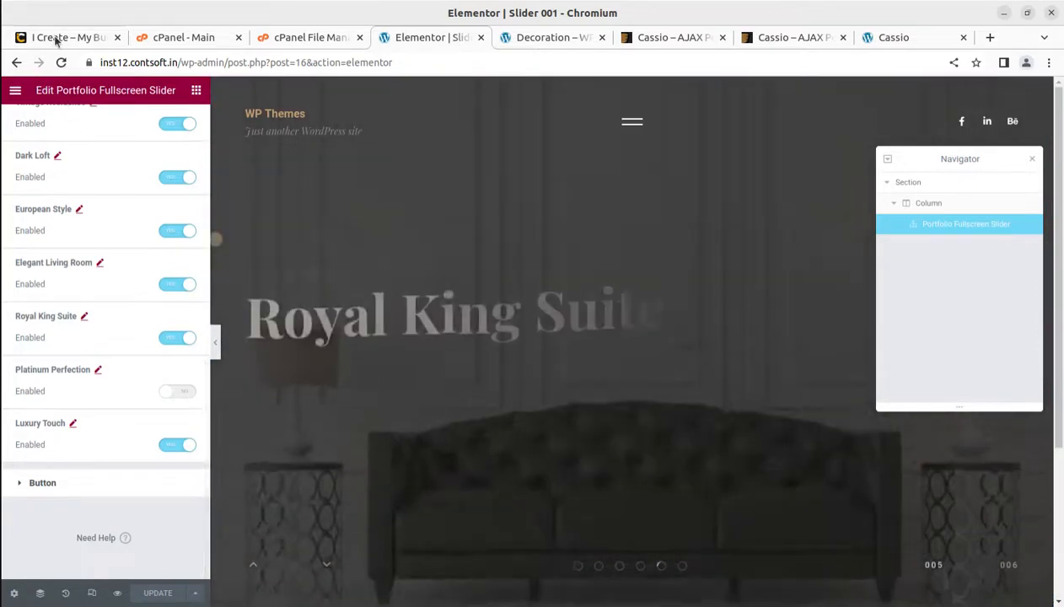
click(55, 38)
scroll(445, 315, up, 4)
scroll(446, 312, up, 1)
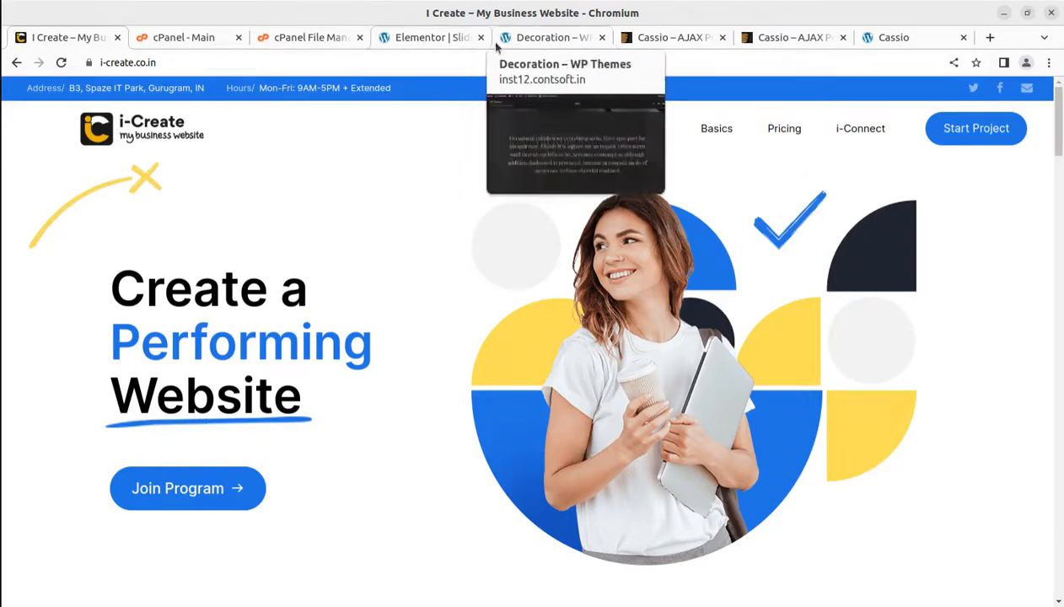
Step: Look over the Decoration page, and leave the homepage's Elementor editor for the live page
click(540, 38)
scroll(480, 390, up, 10)
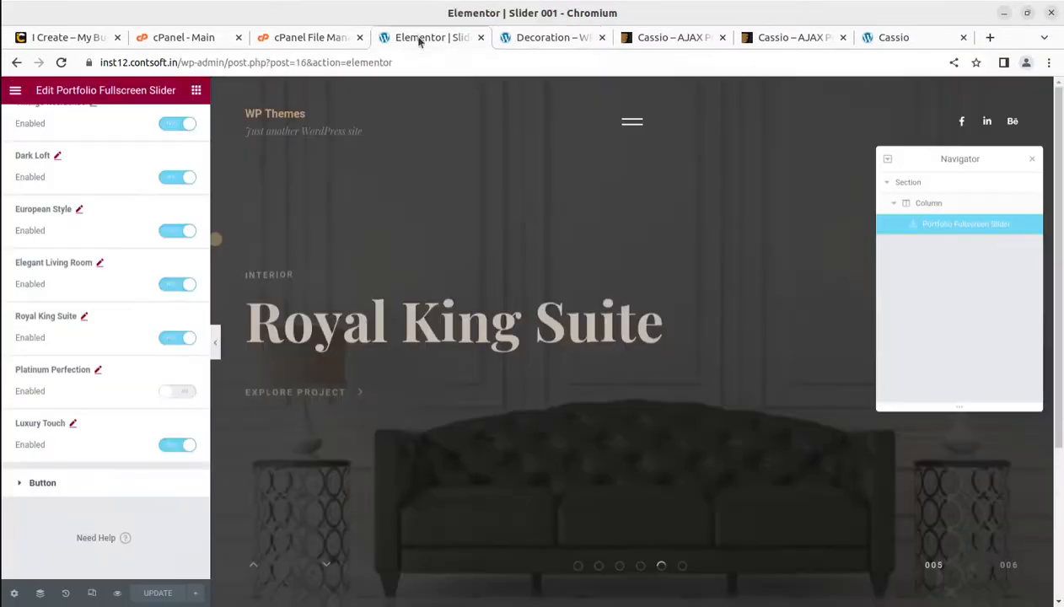
click(422, 37)
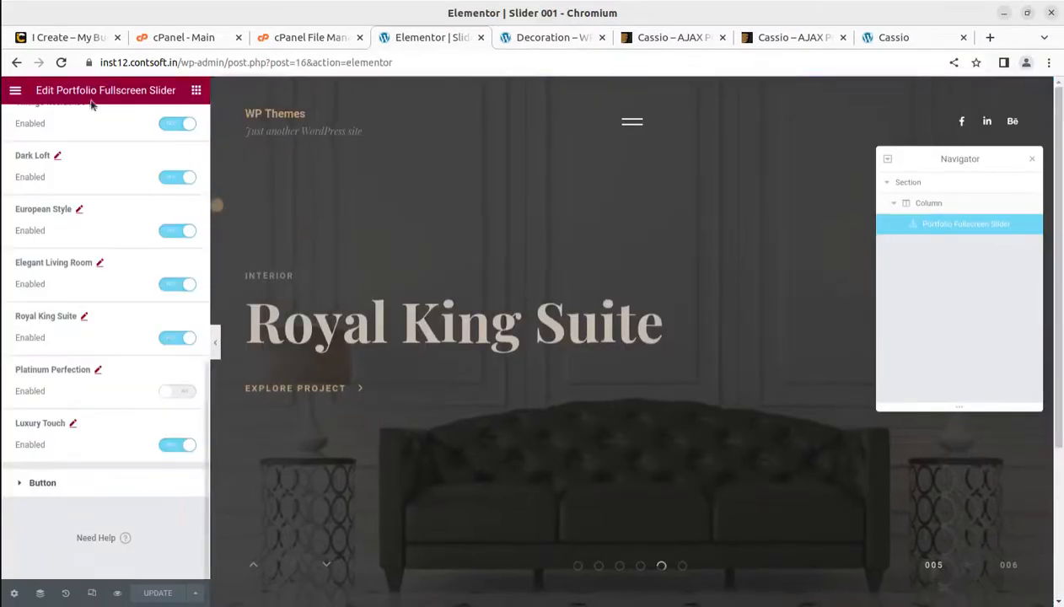
click(15, 92)
click(78, 331)
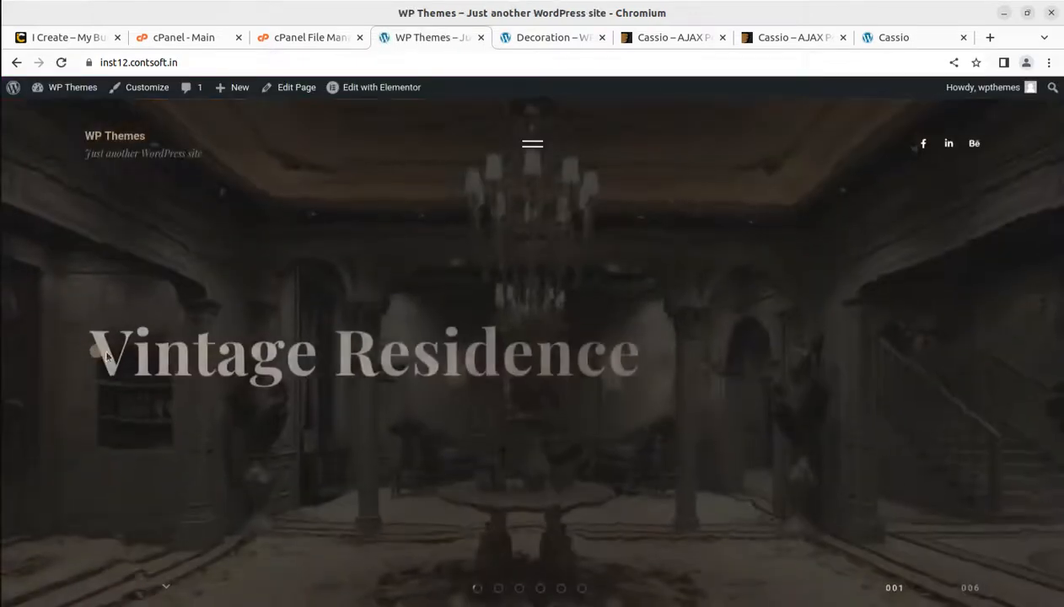
Step: View the Cassio theme's item page on ThemeForest and return to the site's live homepage
click(641, 42)
scroll(537, 135, up, 7)
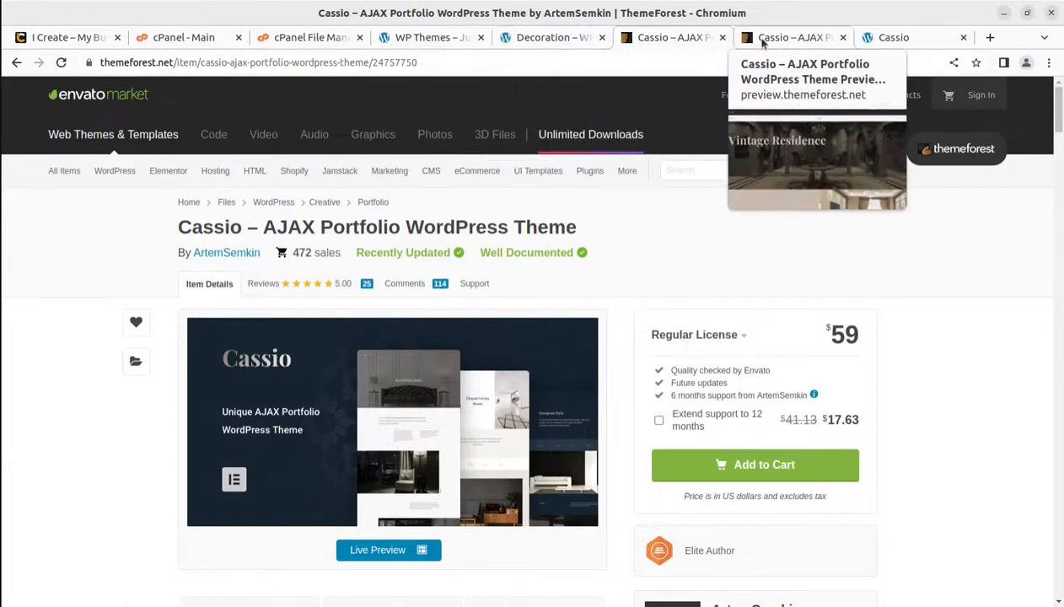
click(428, 38)
click(314, 39)
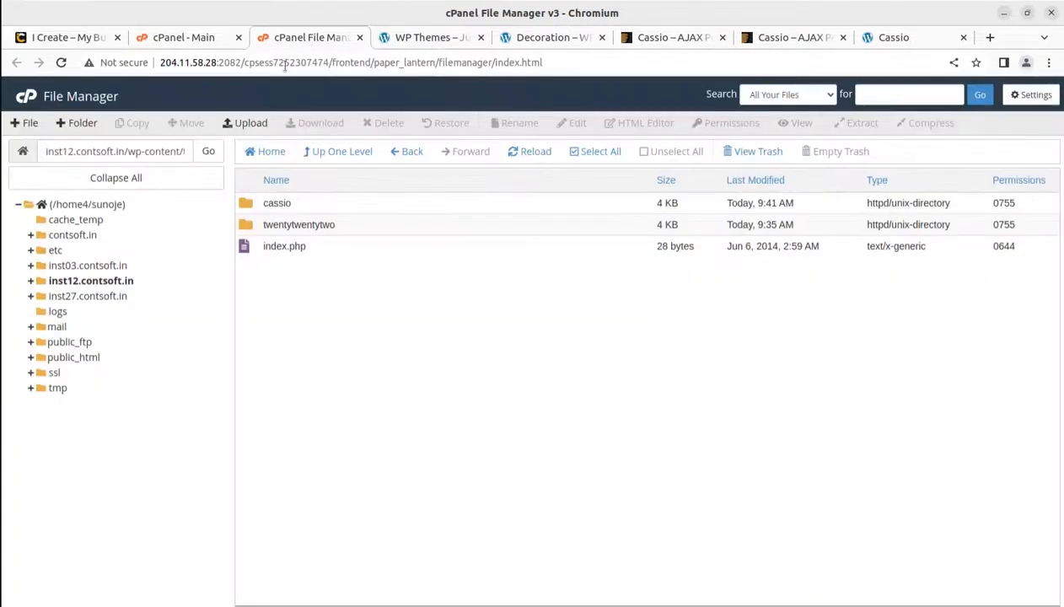
click(403, 39)
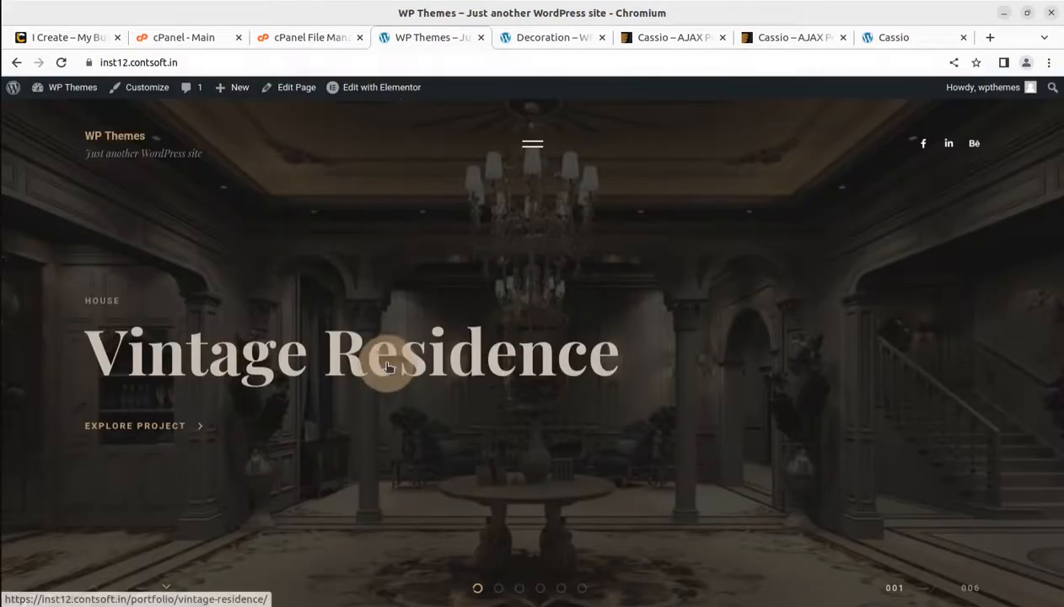